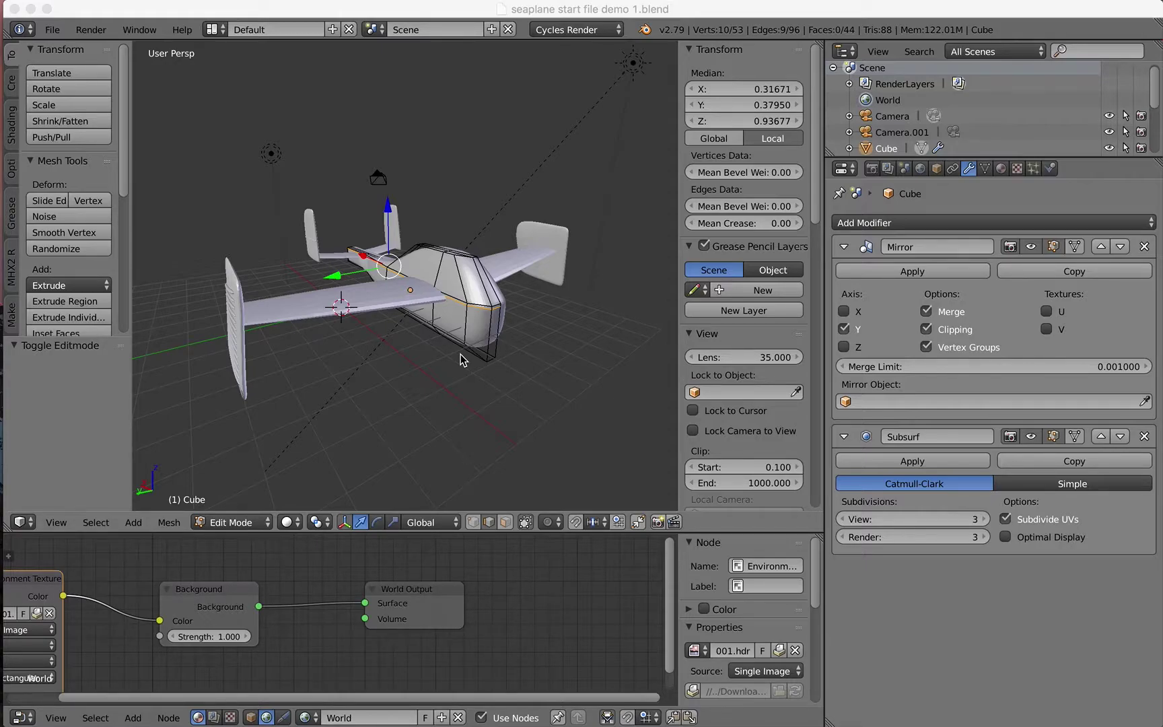
# Step: Switch to Chrome and look over the Blender website's home page
pyautogui.press('super+Tab')
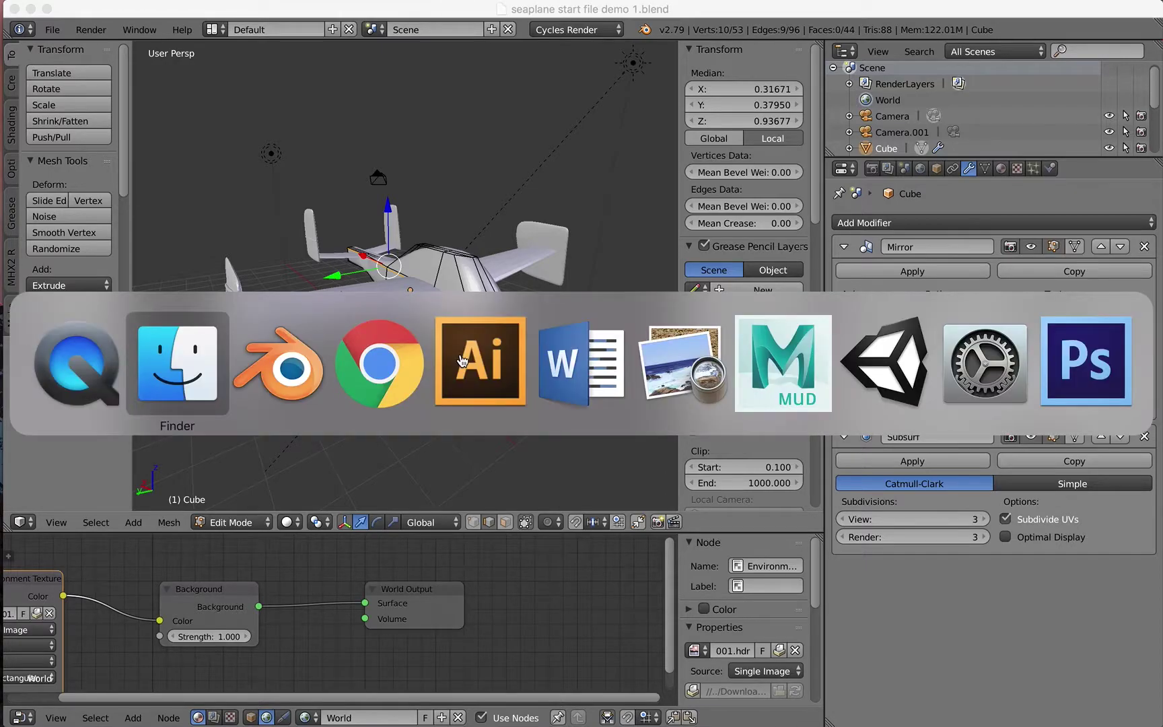
pyautogui.press('super+Tab')
pyautogui.press('super+Tab')
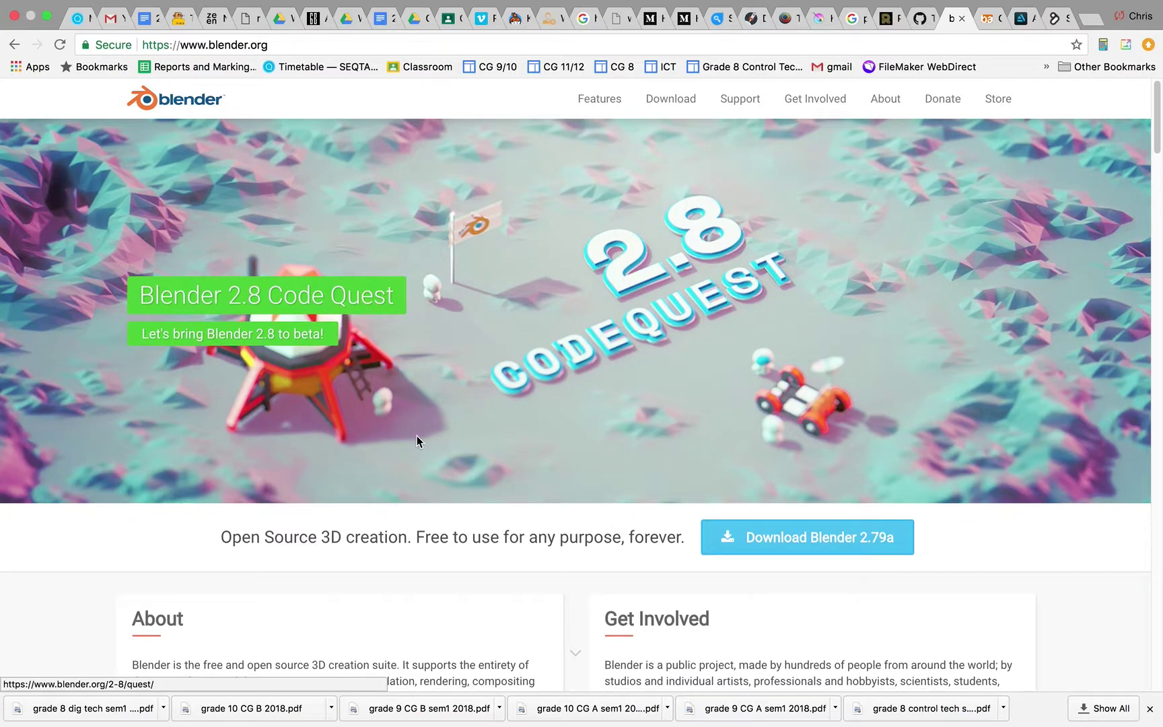
pyautogui.scroll(-5, 417, 440)
pyautogui.scroll(5, 417, 441)
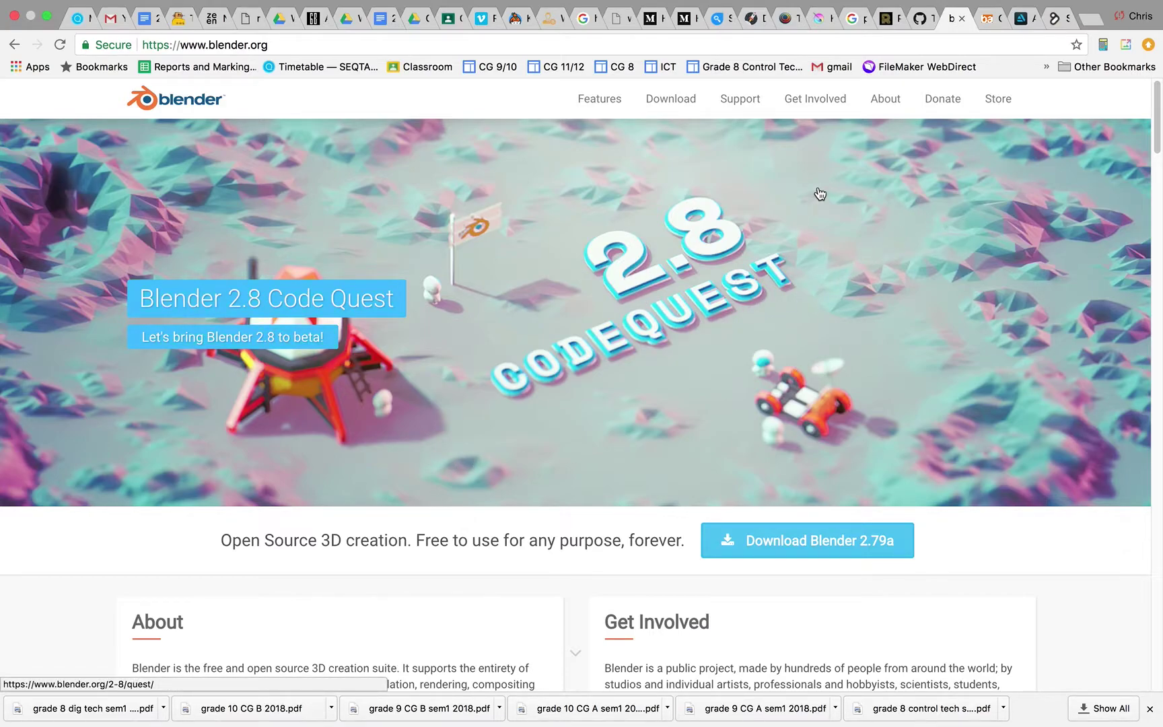
# Step: View the "Orange to the rescue!" seaplane renders on Blender Artists and the original Orange concept artwork on ArtStation
pyautogui.click(989, 21)
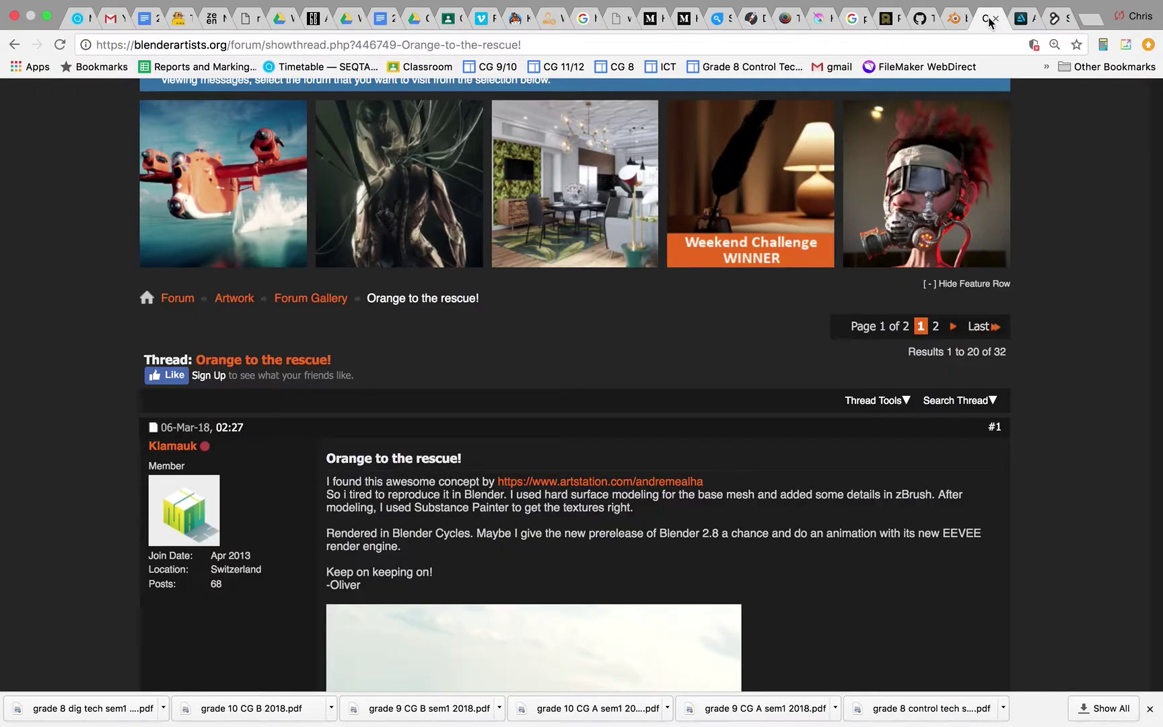
pyautogui.scroll(-5, 586, 484)
pyautogui.scroll(-4, 586, 486)
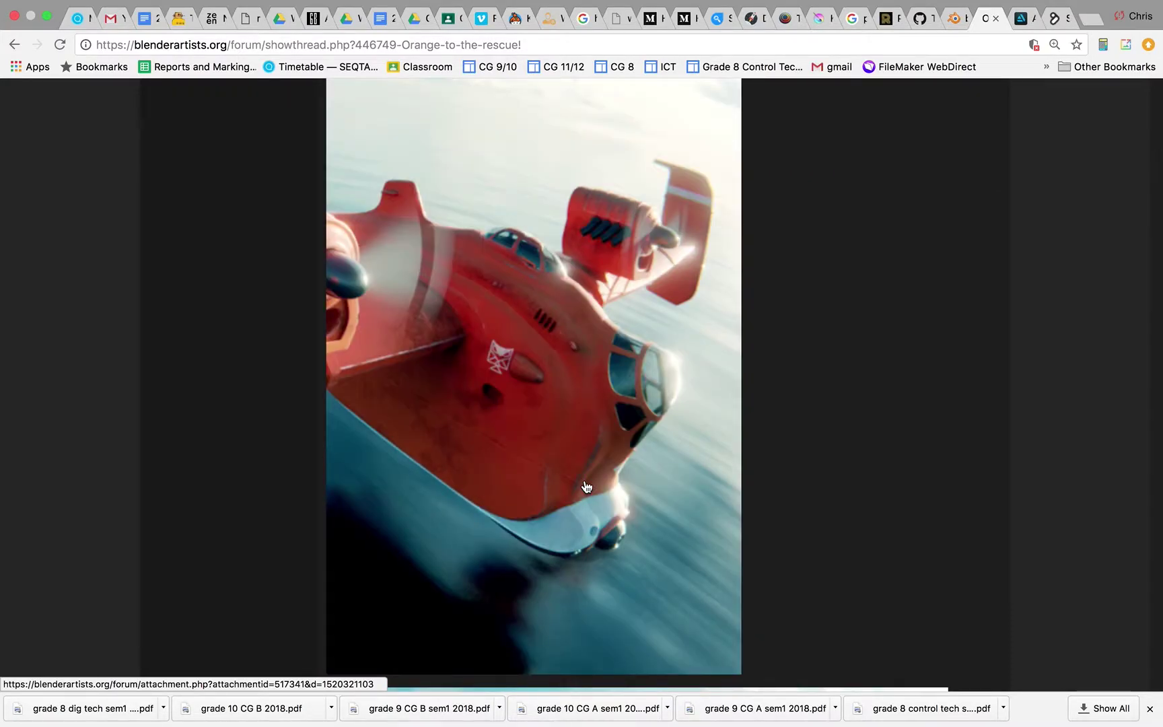
pyautogui.scroll(-10, 559, 463)
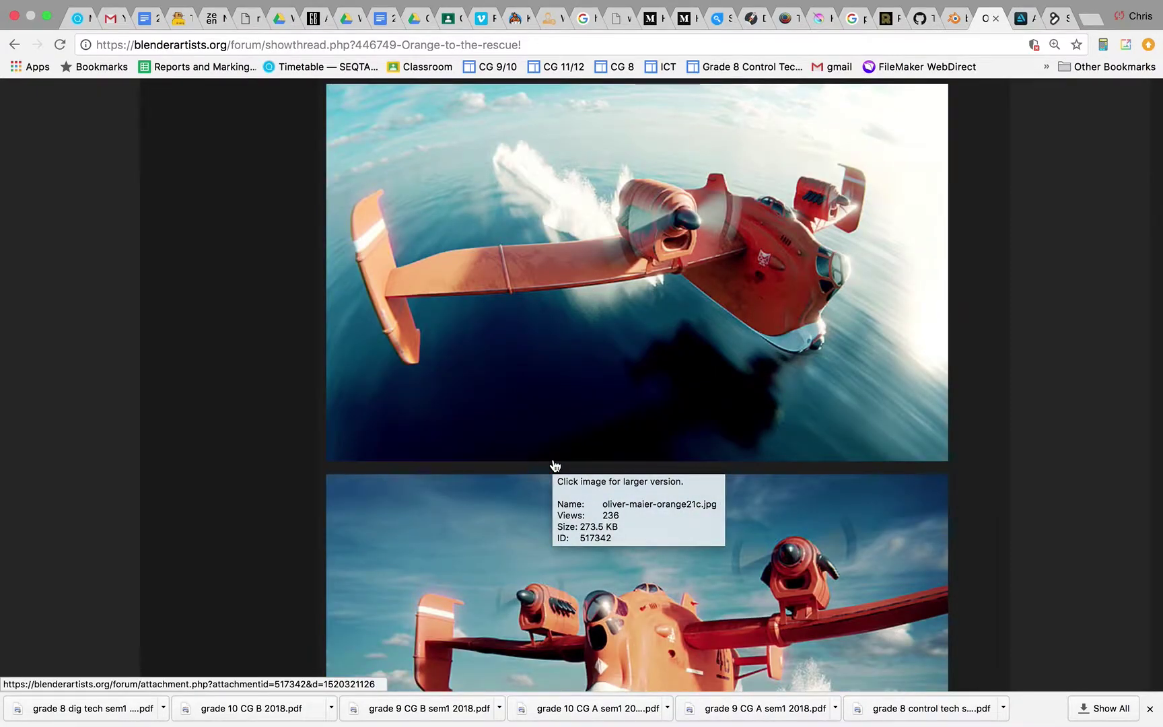
pyautogui.scroll(-4, 554, 464)
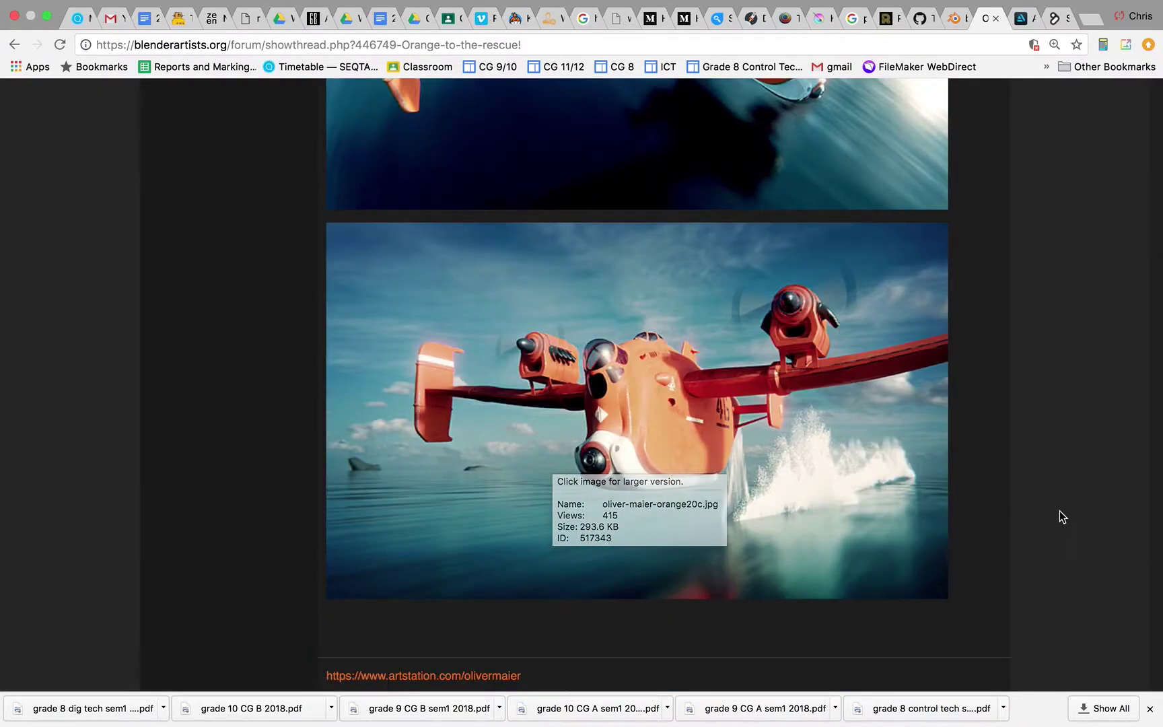
pyautogui.click(1022, 21)
pyautogui.press('super+l')
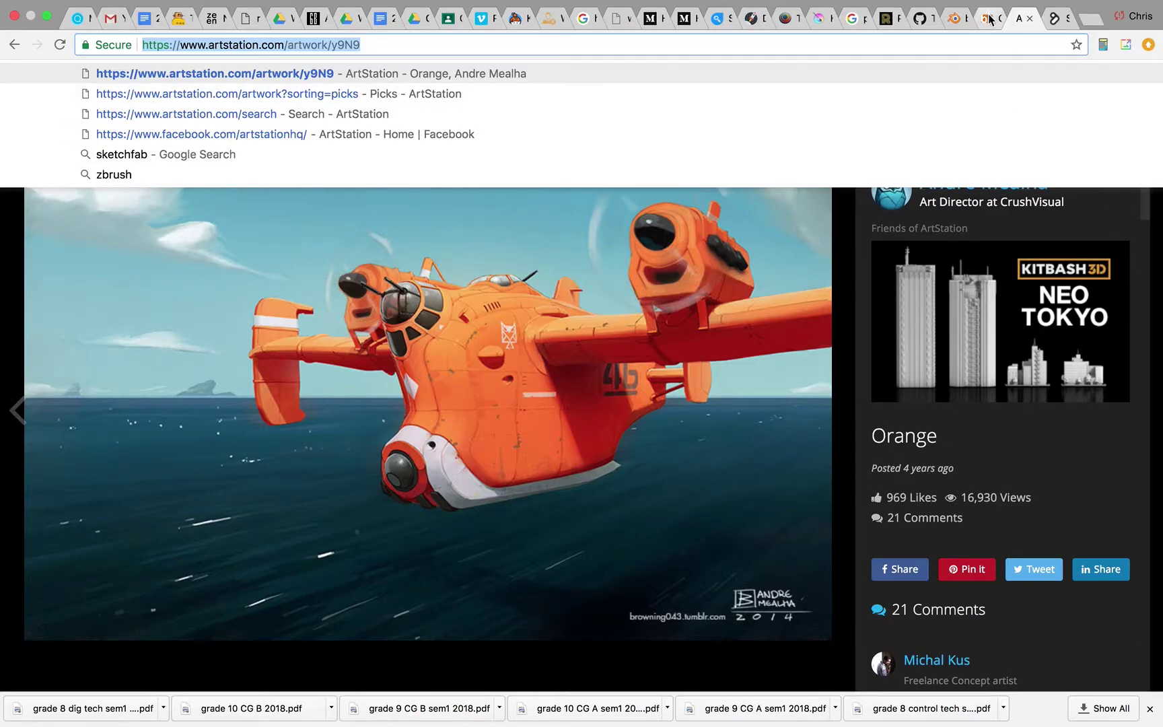
# Step: Look over the shipyard search results on Blend Swap
pyautogui.click(1055, 20)
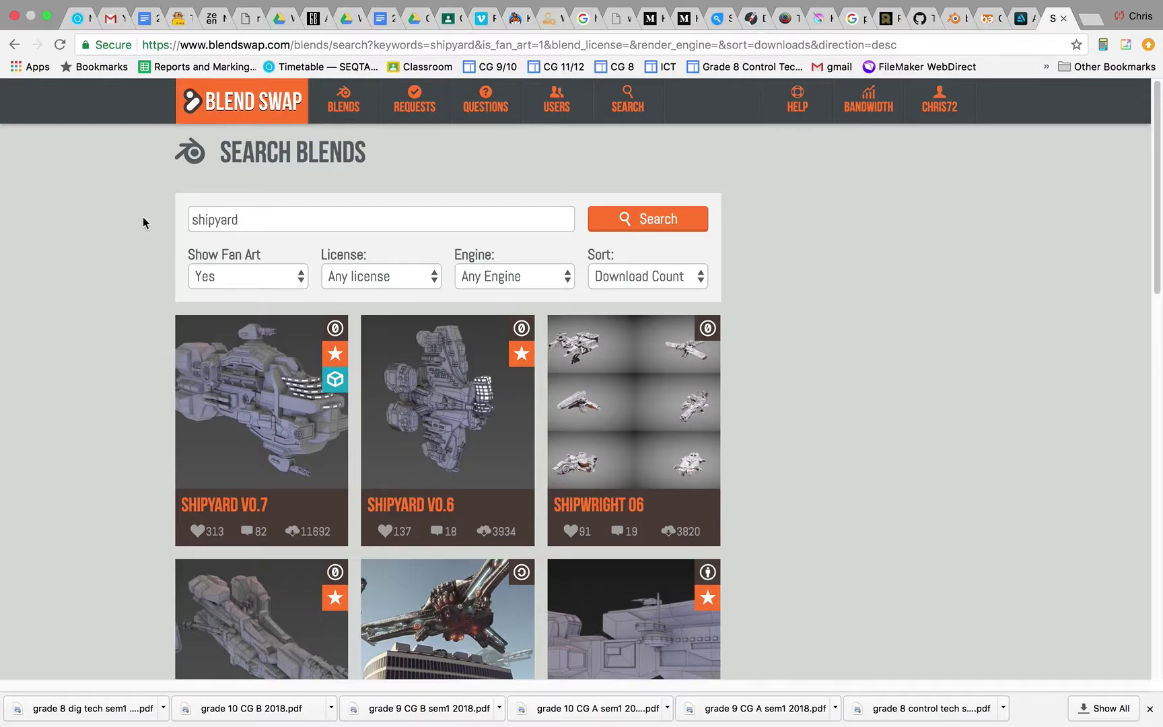
pyautogui.moveTo(215, 115)
pyautogui.scroll(-5, 856, 526)
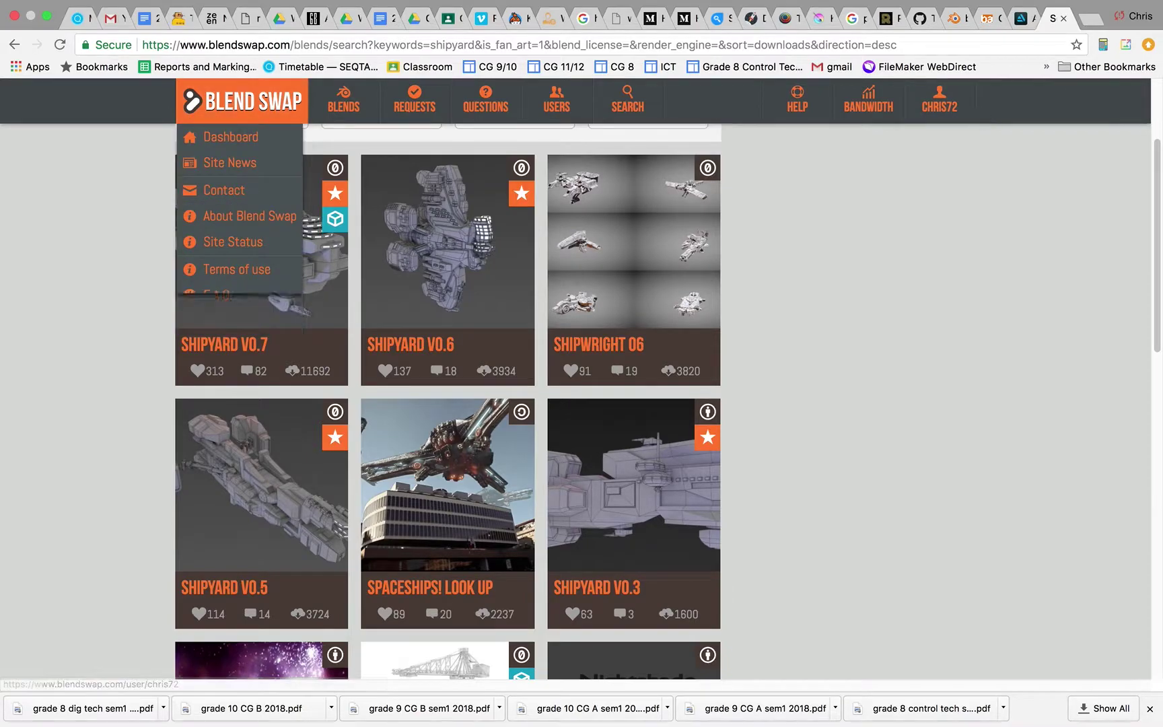
pyautogui.moveTo(962, 120)
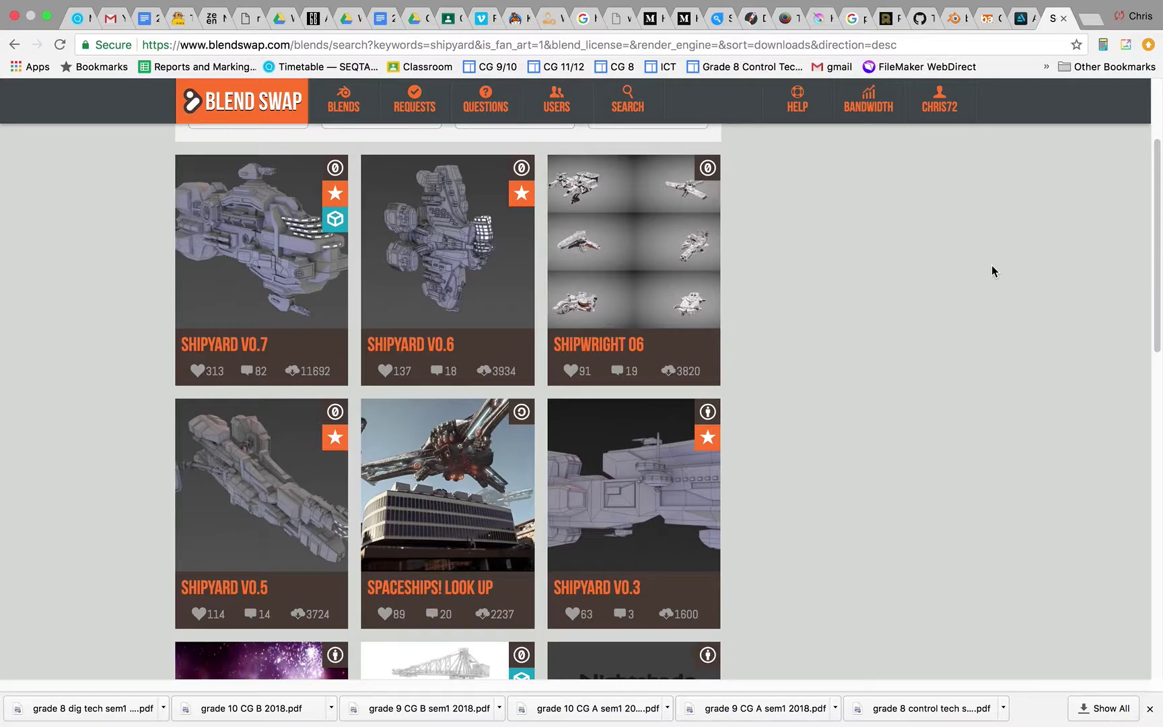
# Step: Switch back to Blender and enlarge the 3D viewport by shrinking the node editor beneath it
pyautogui.press('super+Tab')
pyautogui.press('super+Tab')
pyautogui.press('super+Tab')
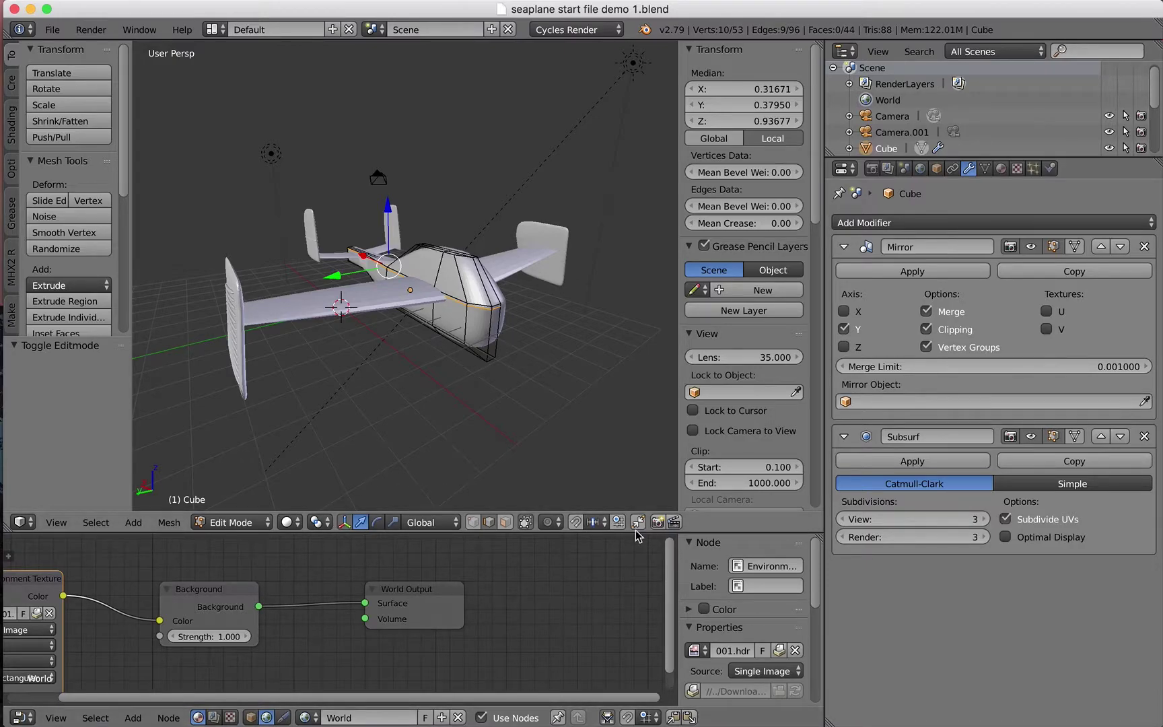
pyautogui.moveTo(636, 533); pyautogui.dragTo(636, 663)
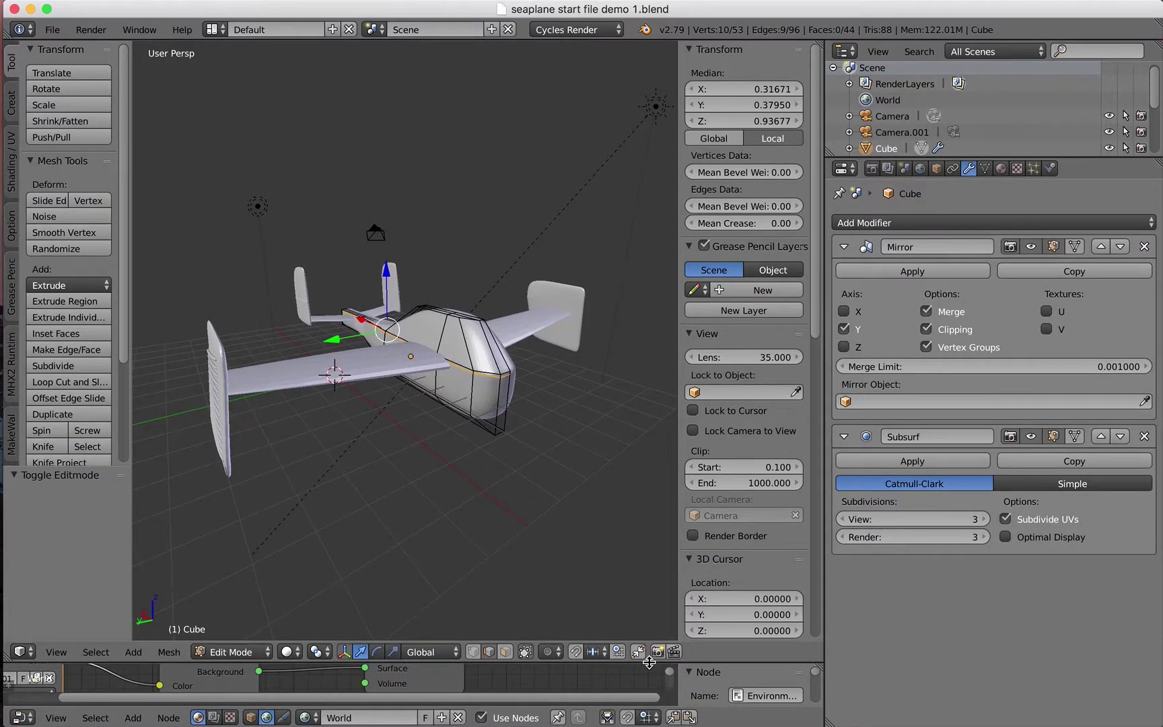
# Step: Examine the seaplane's fuselage mesh and its smoothed surface around the nose and lower hull
pyautogui.scroll(5, 479, 422)
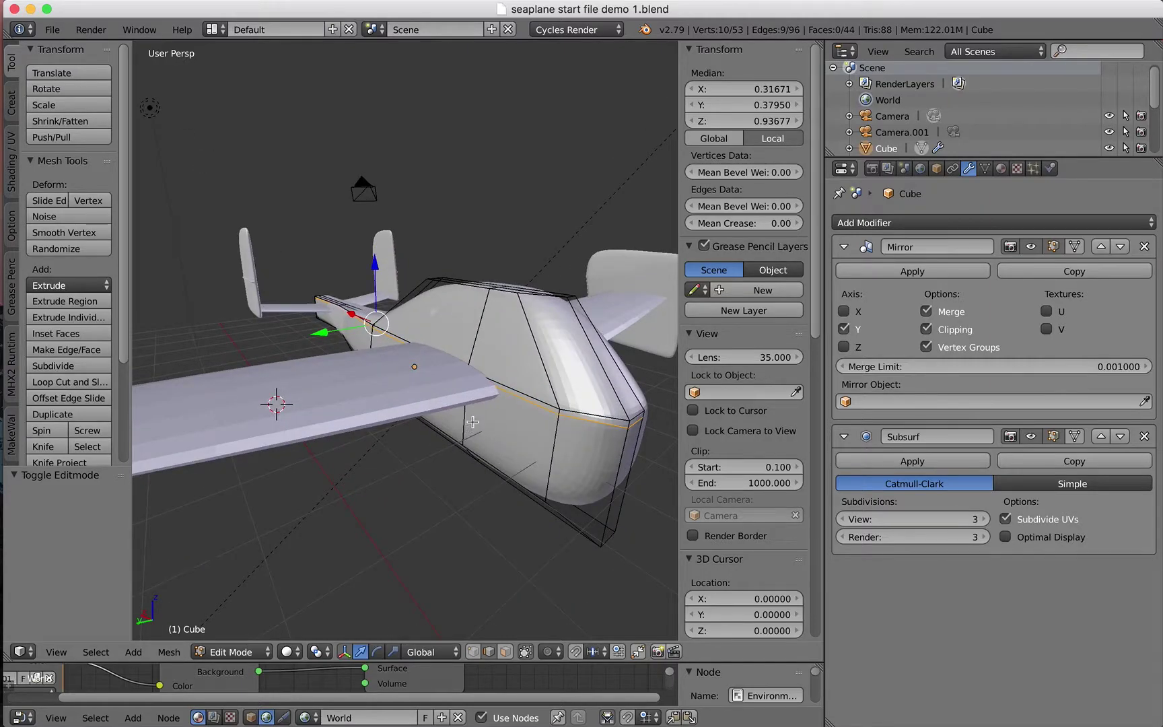
pyautogui.scroll(5, 485, 424)
pyautogui.scroll(-8, 487, 425)
pyautogui.moveTo(485, 423); pyautogui.dragTo(322, 326, button='middle')
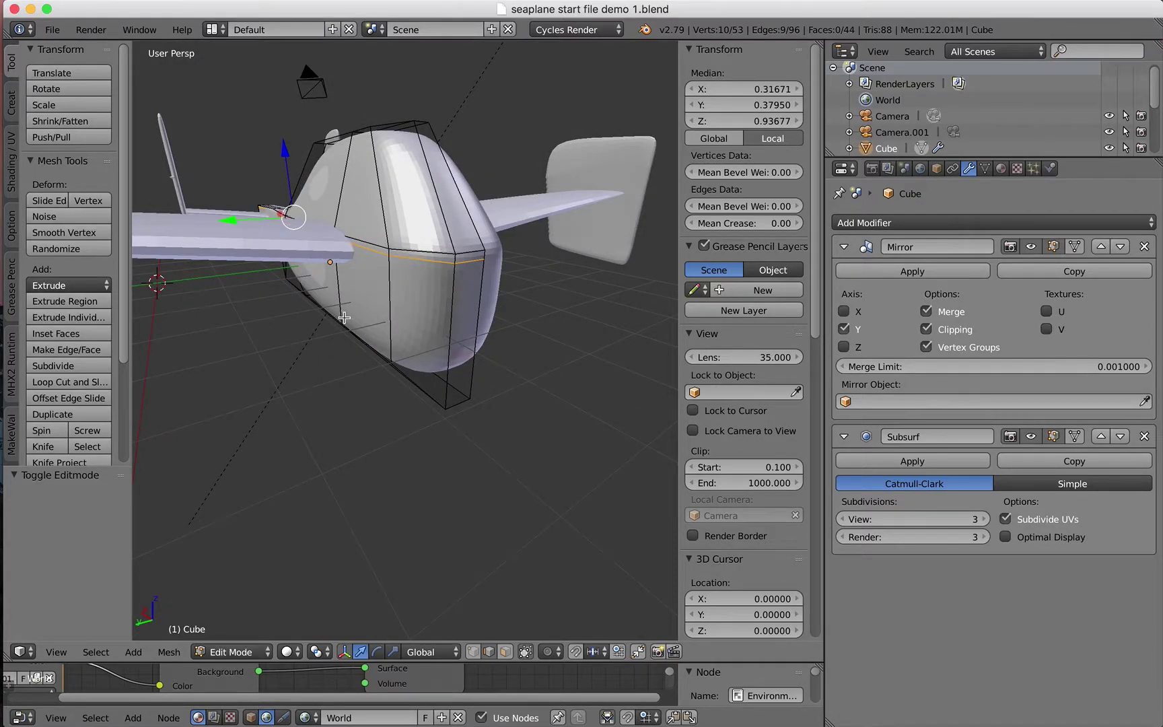
pyautogui.moveTo(330, 327); pyautogui.dragTo(382, 280, button='middle')
pyautogui.scroll(5, 348, 262)
pyautogui.keyDown('shift'); pyautogui.moveTo(382, 335); pyautogui.dragTo(405, 217, button='middle'); pyautogui.keyUp('shift')
pyautogui.moveTo(434, 263); pyautogui.dragTo(384, 270, button='middle')
pyautogui.scroll(4, 398, 306)
pyautogui.scroll(-4, 397, 305)
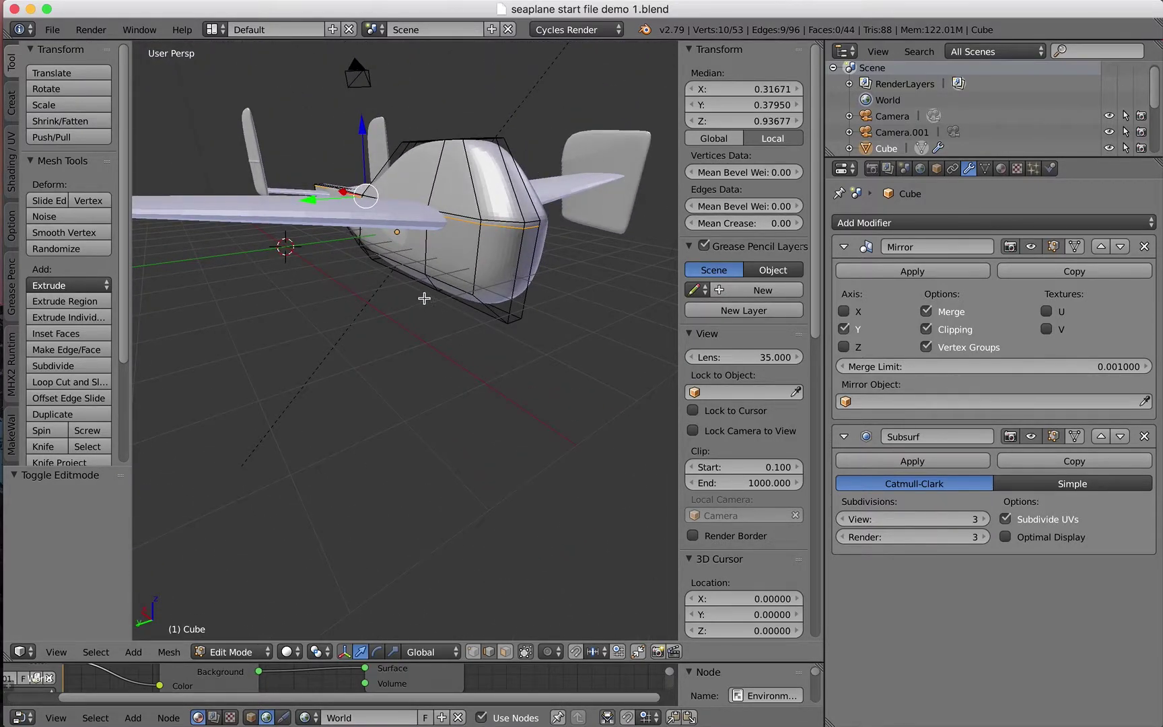
pyautogui.scroll(-1, 426, 298)
pyautogui.scroll(2, 428, 296)
pyautogui.moveTo(427, 296); pyautogui.dragTo(423, 351, button='middle')
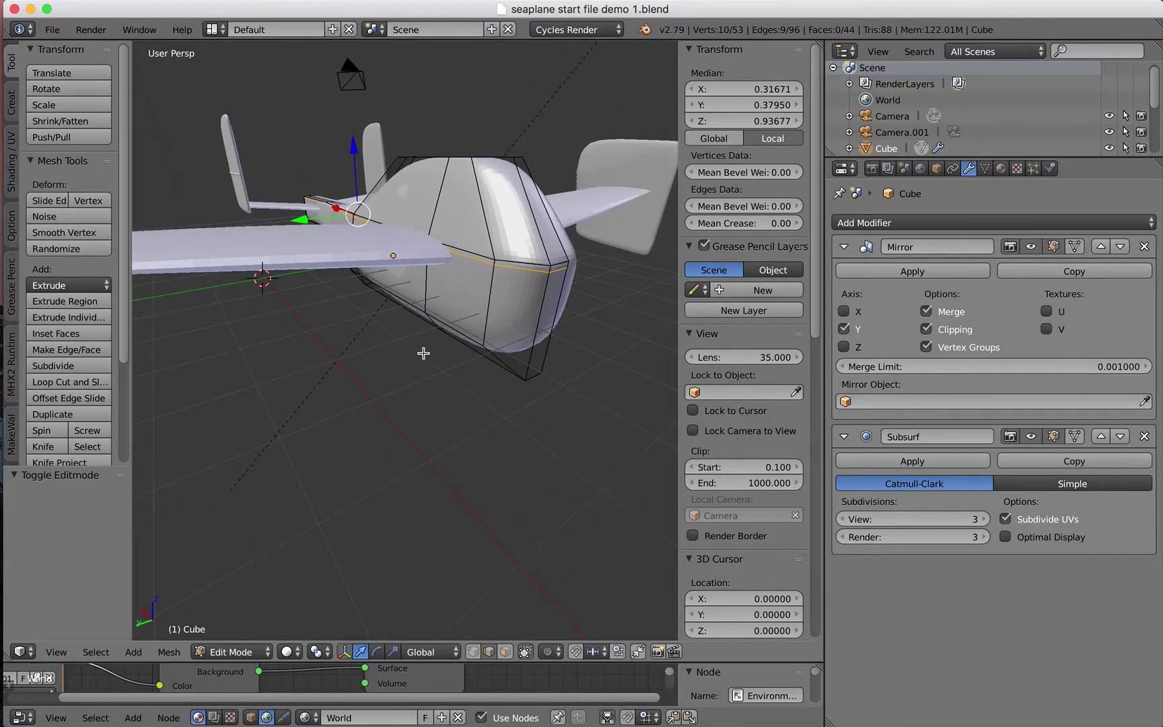
# Step: Try a lengthwise loop cut around the lower fuselage, slid partway towards the hull's bottom edge, and undo it
pyautogui.hotkey('ctrl', 'r')
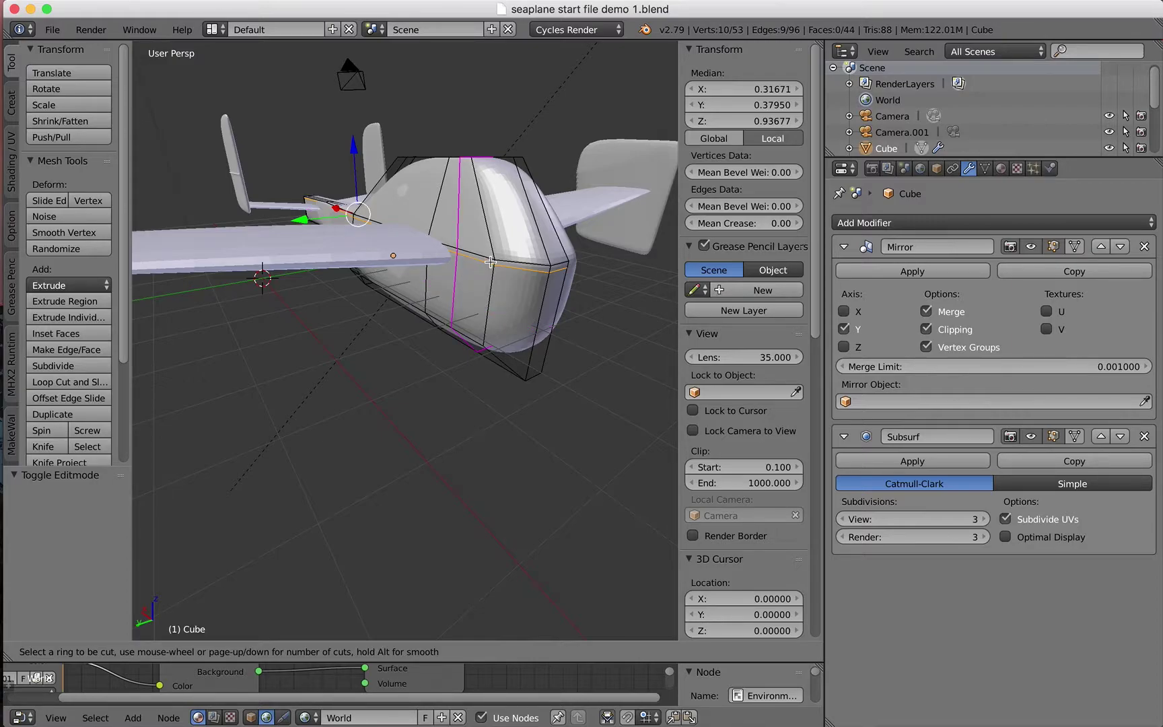
pyautogui.click(435, 282)
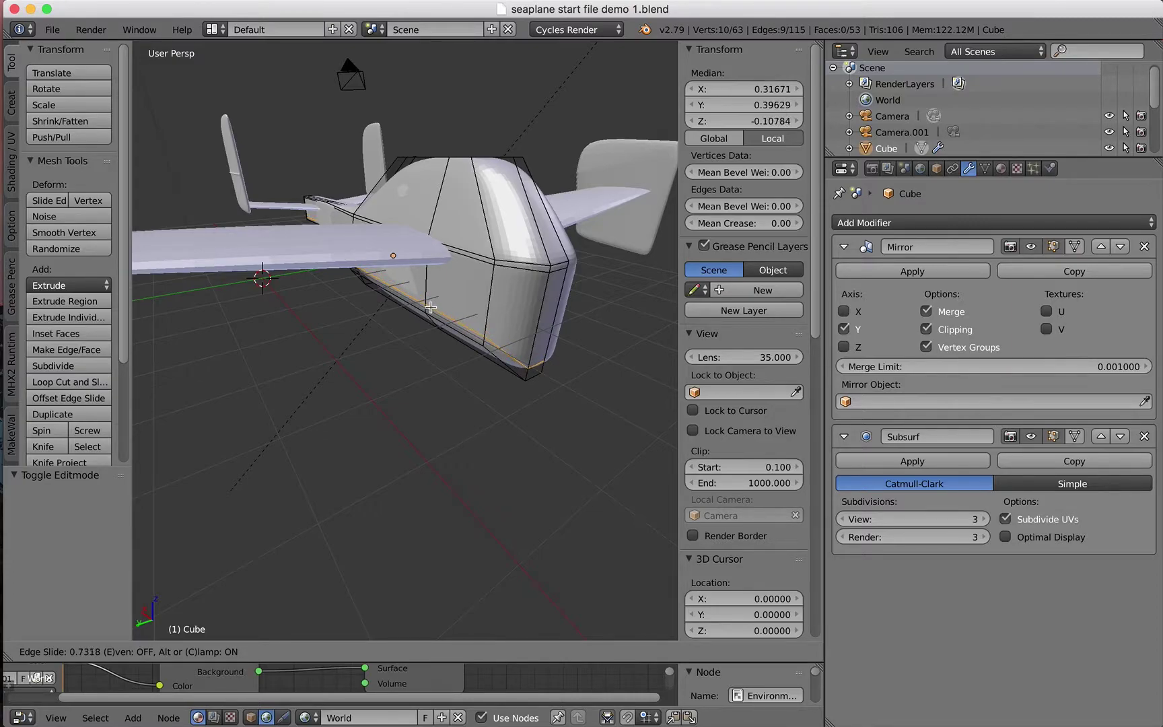
pyautogui.click(431, 306)
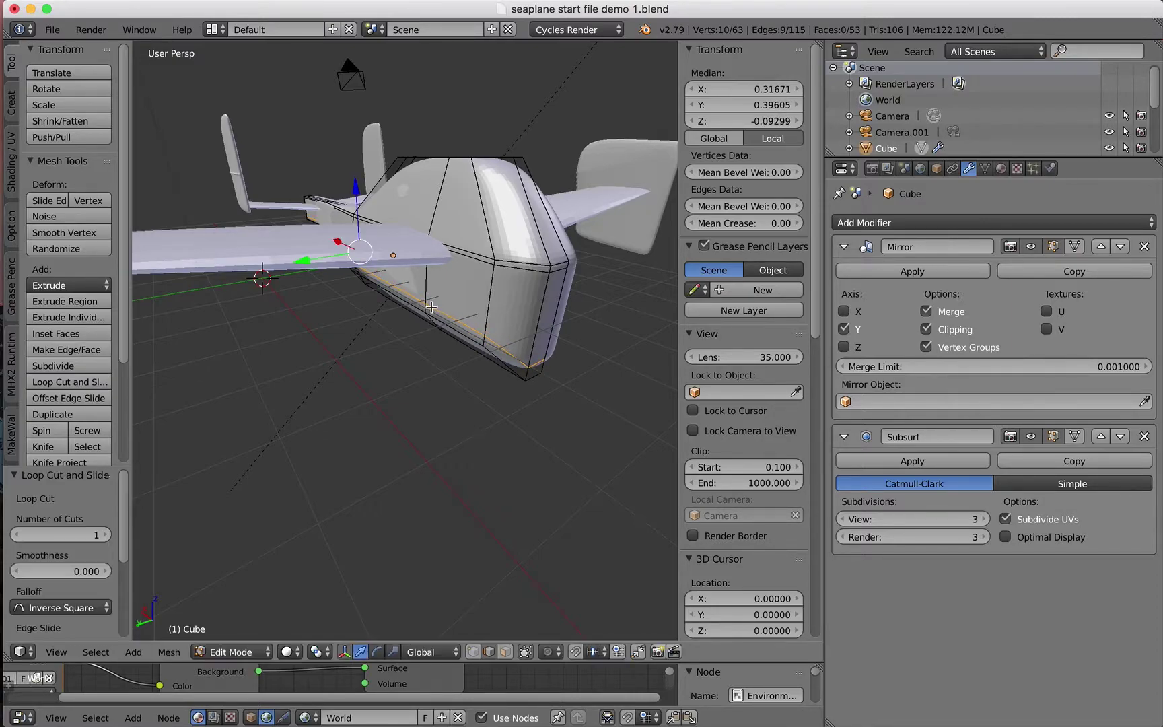
pyautogui.moveTo(552, 336); pyautogui.dragTo(433, 342, button='middle')
pyautogui.scroll(-3, 379, 312)
pyautogui.scroll(6, 379, 311)
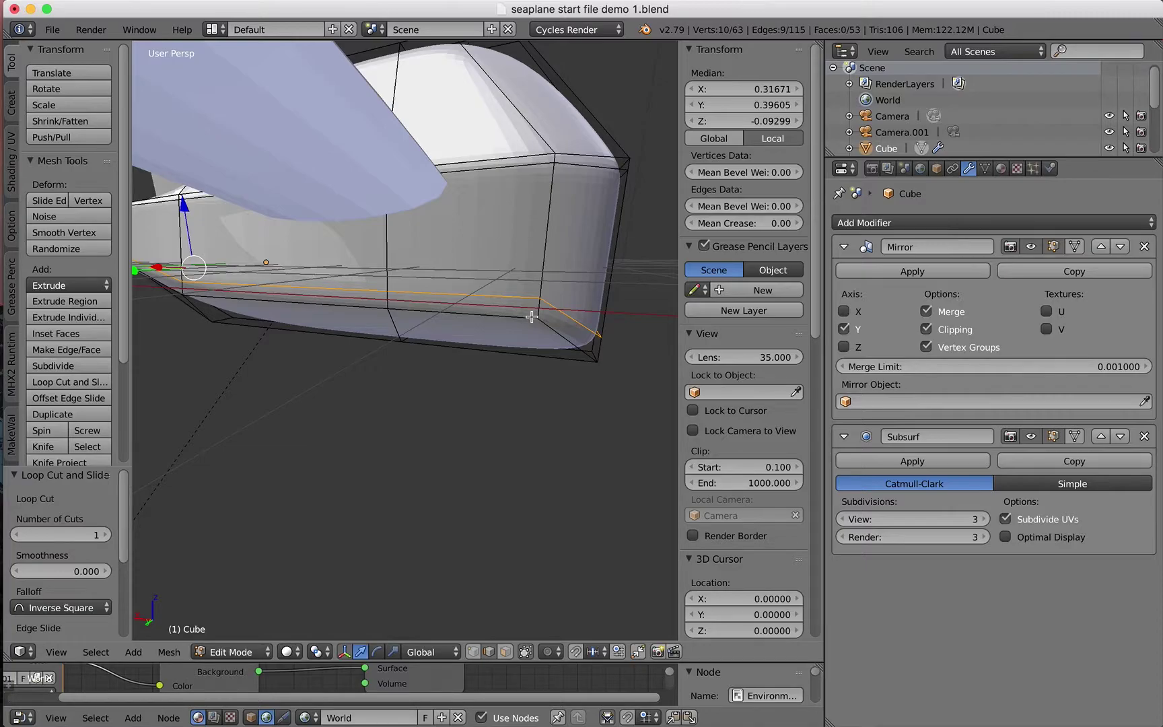
pyautogui.hotkey('ctrl', 'z')
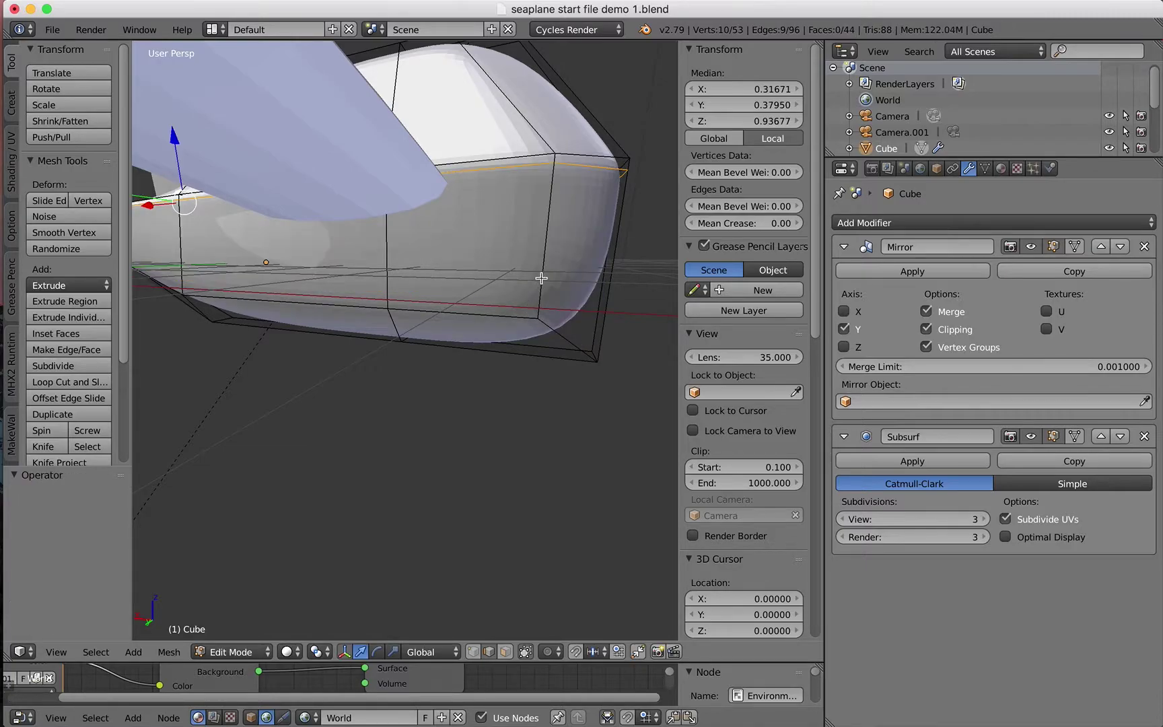
# Step: Add a lengthwise loop cut around the lower fuselage and slide it right against the hull's bottom edge to sharpen it
pyautogui.hotkey('ctrl', 'r')
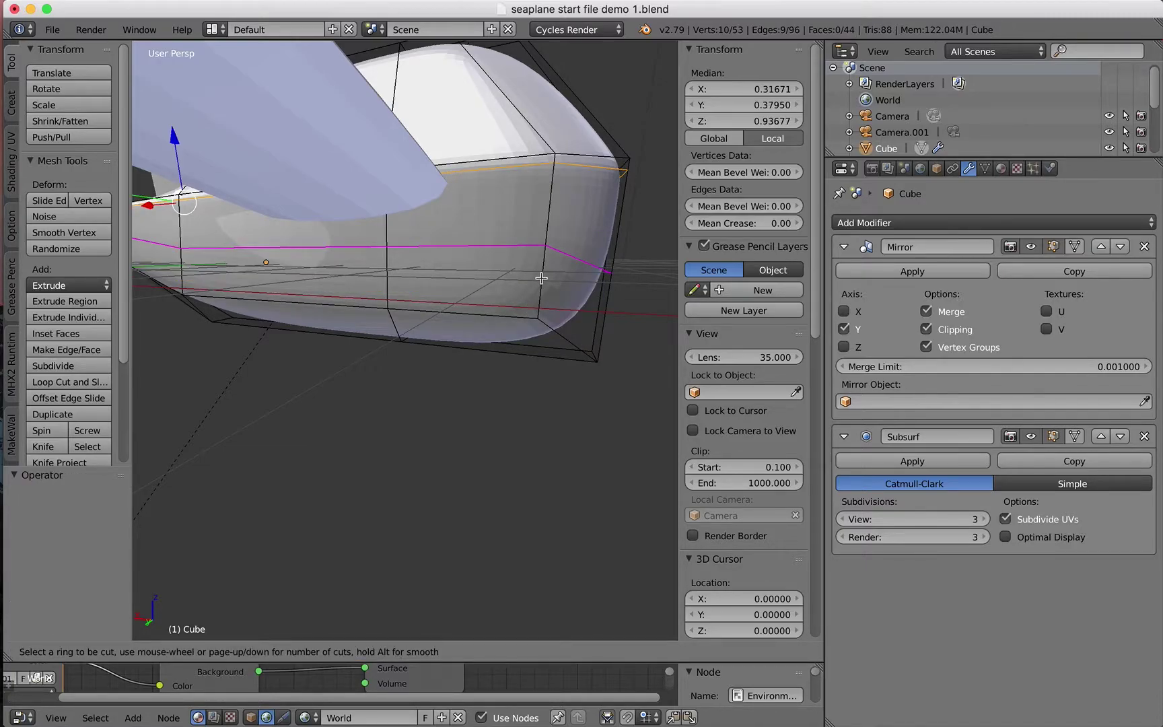
pyautogui.click(541, 278)
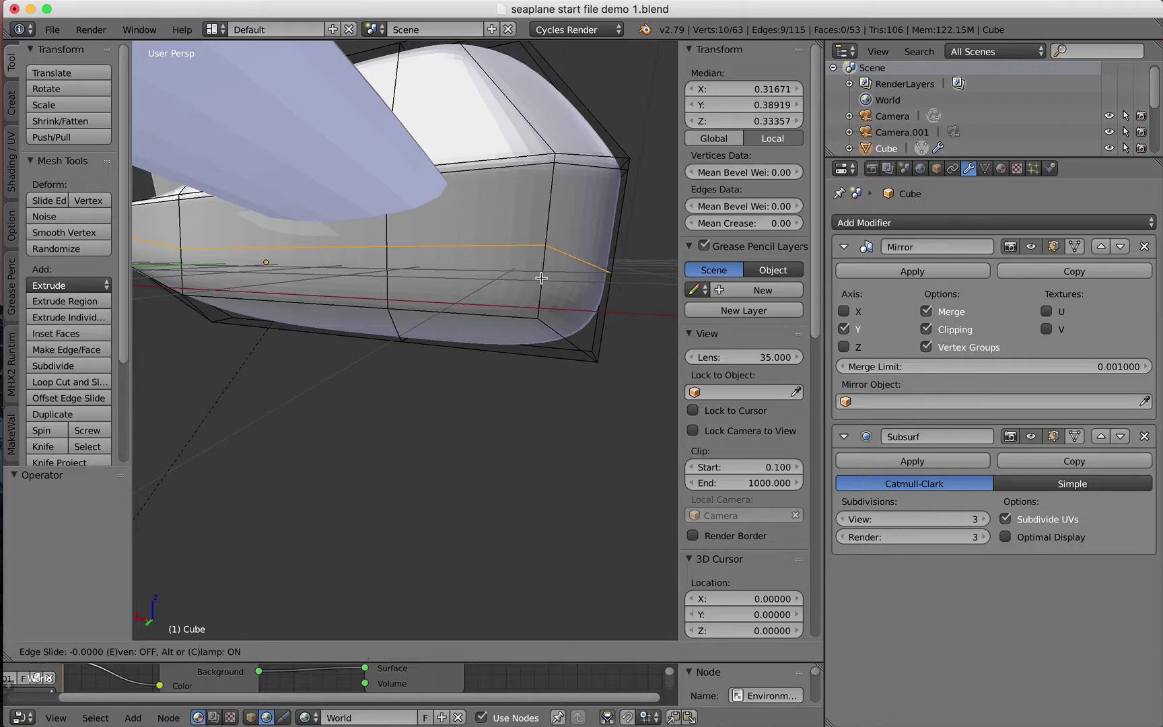
pyautogui.click(546, 353)
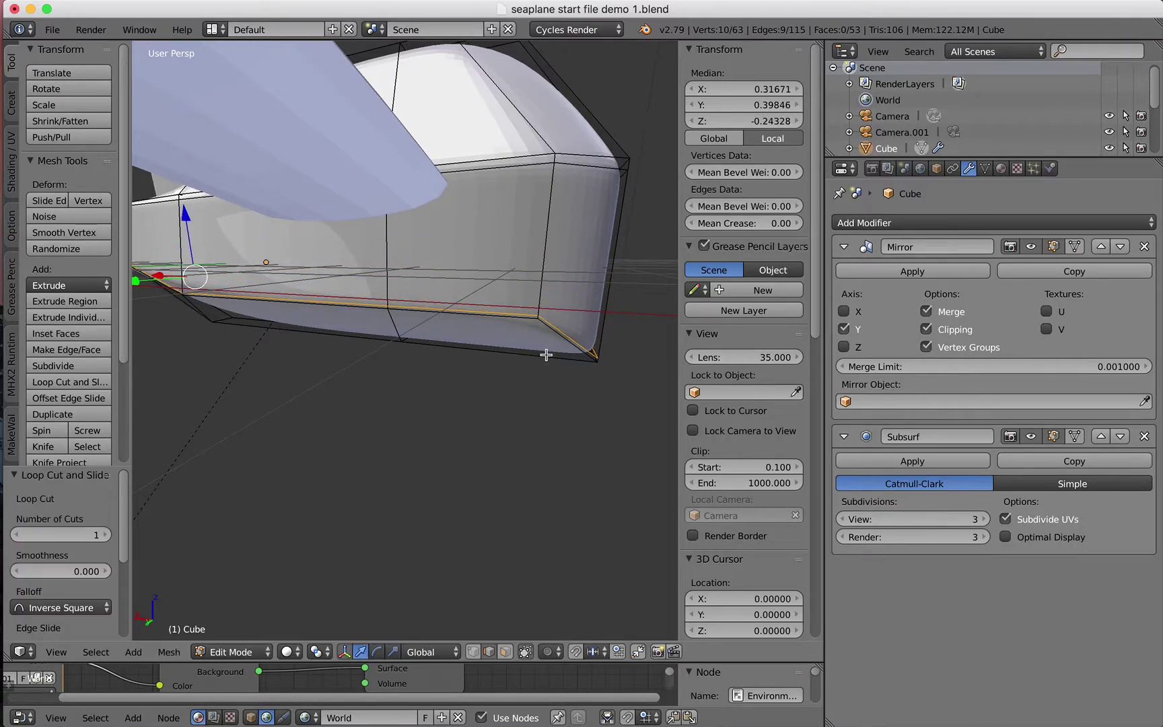
# Step: Add a lengthwise loop cut around the upper cabin and slide it about 0.55 towards the roof edge
pyautogui.moveTo(637, 369); pyautogui.dragTo(488, 347, button='middle')
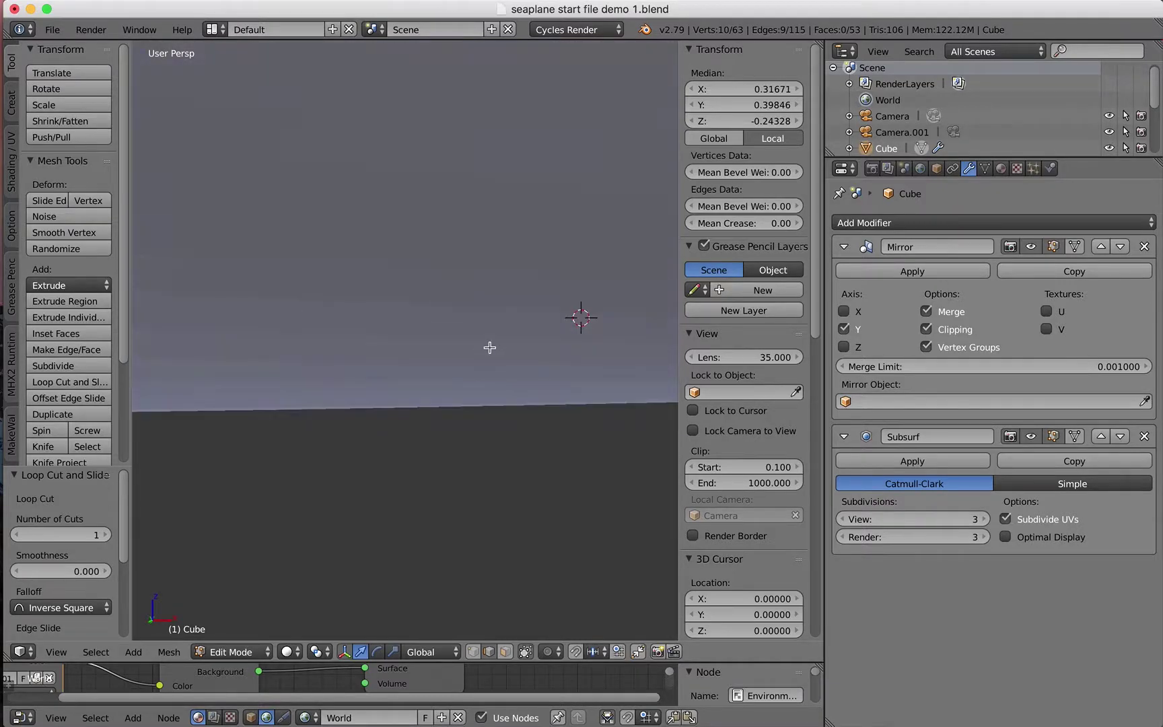
pyautogui.scroll(1, 487, 348)
pyautogui.scroll(-4, 488, 348)
pyautogui.moveTo(415, 356); pyautogui.dragTo(553, 407, button='middle')
pyautogui.moveTo(347, 153); pyautogui.dragTo(447, 263, button='middle')
pyautogui.scroll(3, 457, 267)
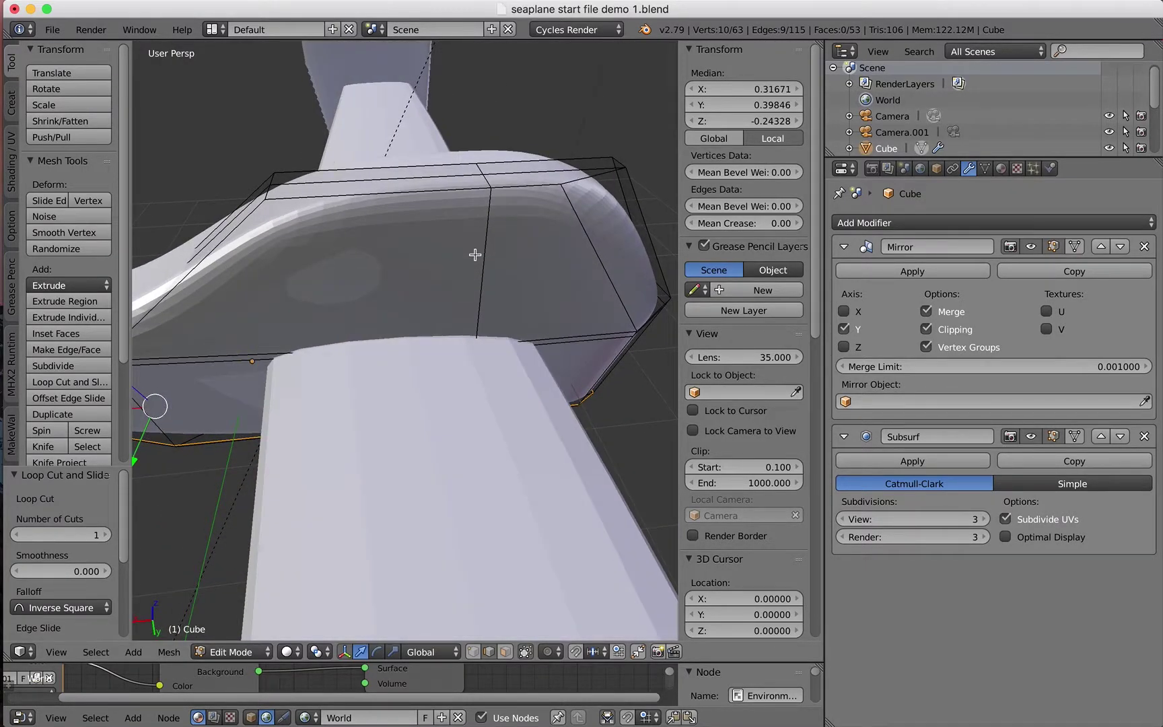
pyautogui.hotkey('ctrl', 'r')
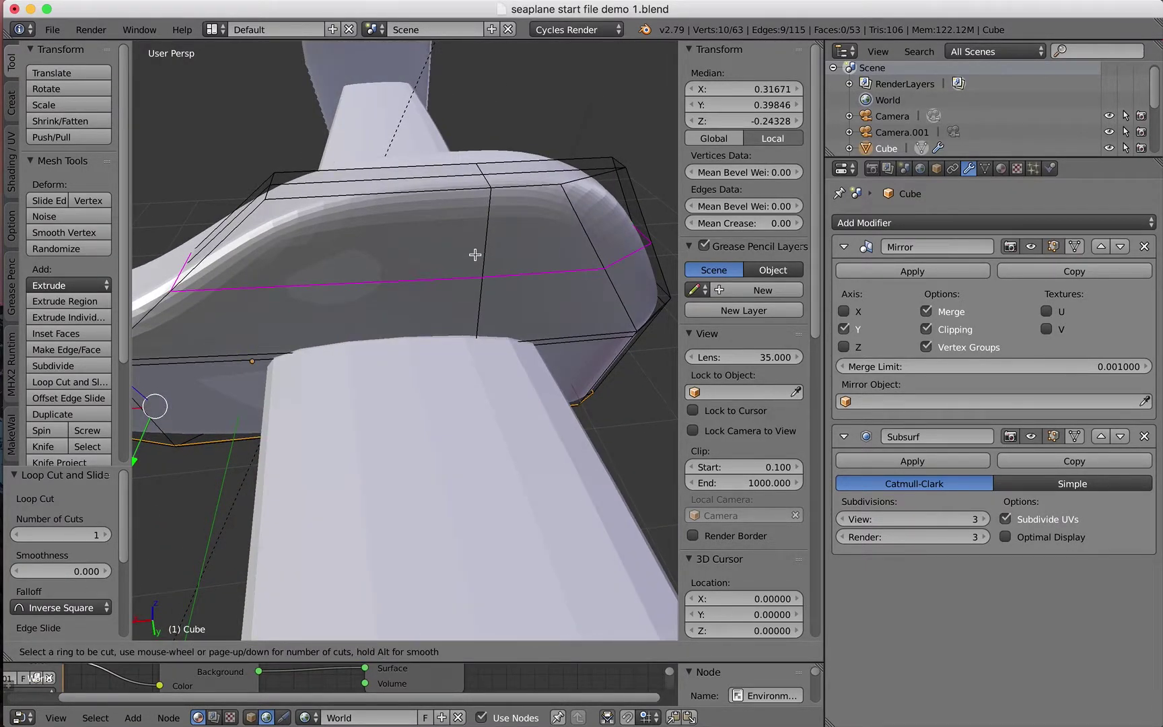
pyautogui.click(475, 255)
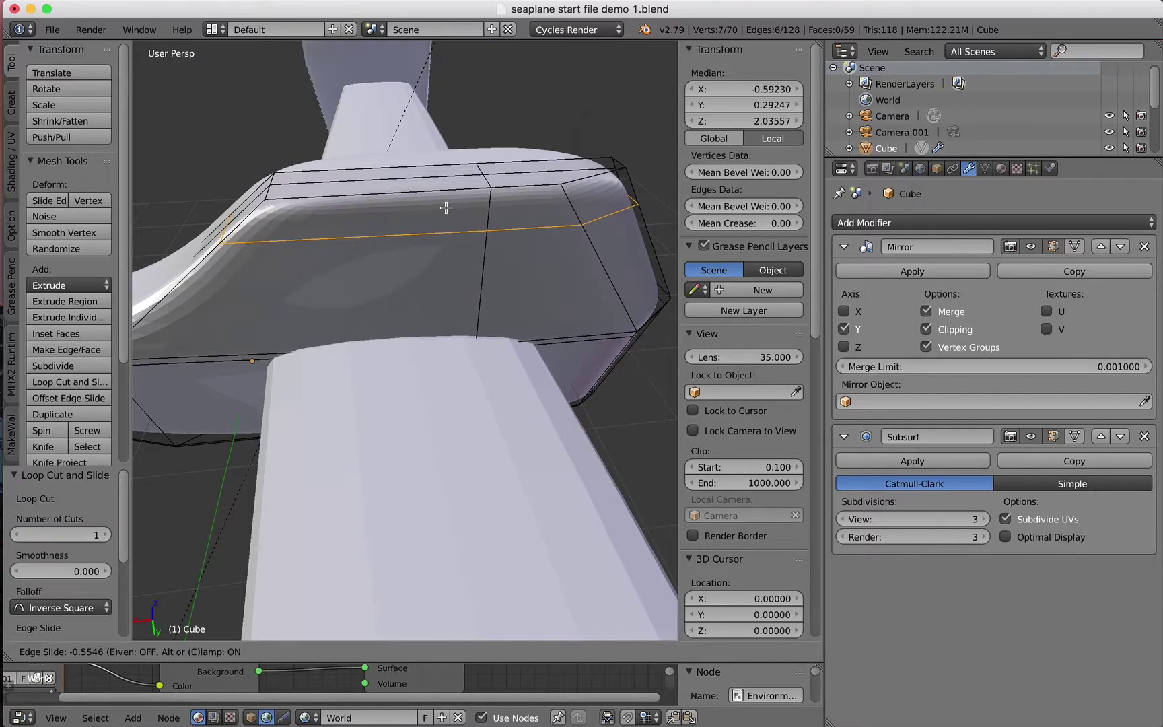
pyautogui.click(445, 208)
# Step: Hide the tool shelf and the properties region to free up space in the 3D viewport
pyautogui.moveTo(317, 289); pyautogui.dragTo(442, 201, button='middle')
pyautogui.moveTo(344, 306); pyautogui.dragTo(293, 294, button='middle')
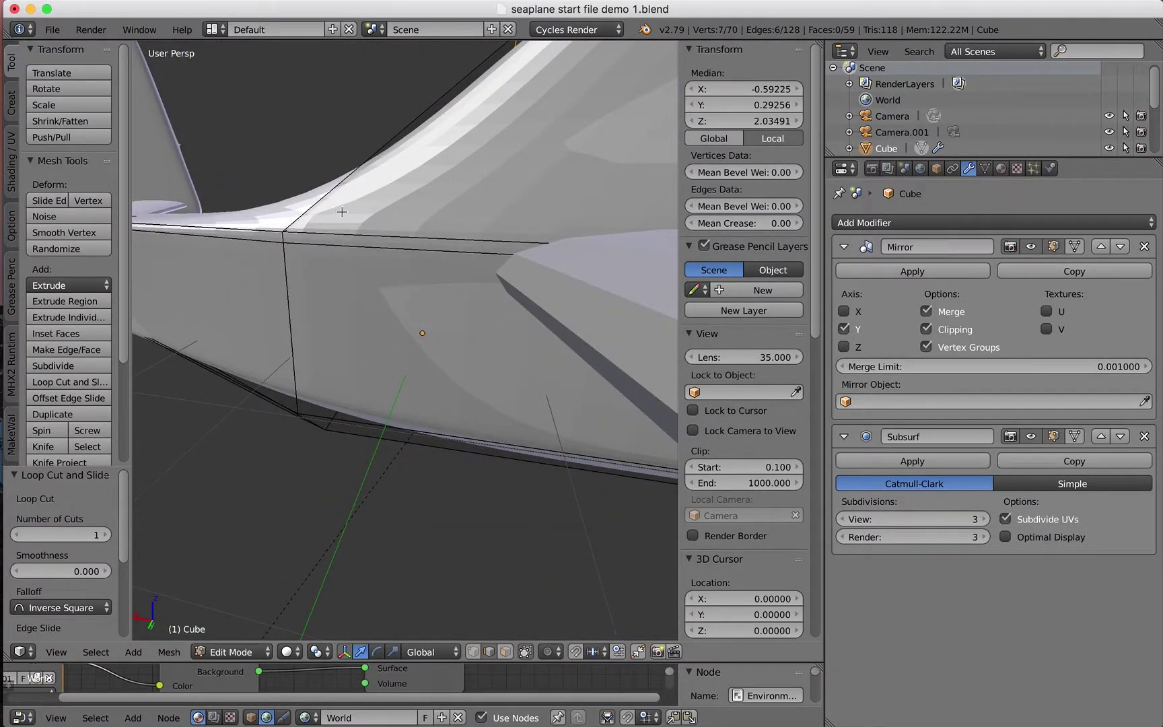
pyautogui.scroll(-4, 431, 294)
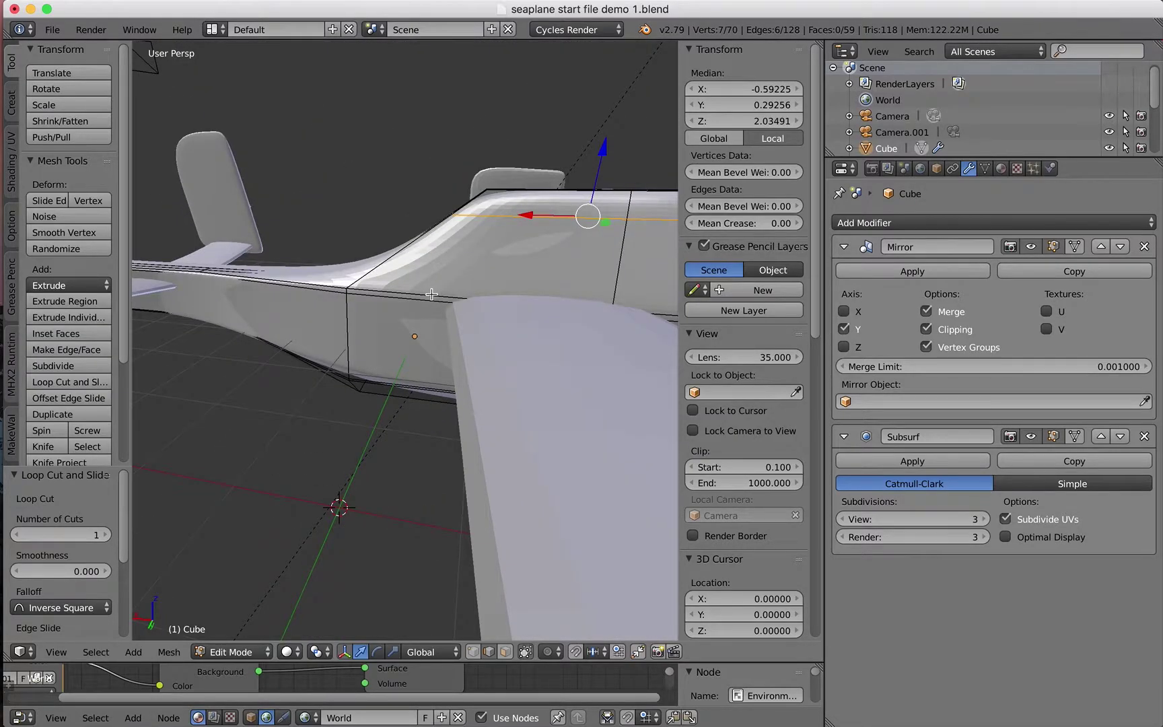
pyautogui.press('t')
pyautogui.press('n')
# Step: Add a vertical loop cut around the tail section and slide it close to the edge where the tail meets the cabin
pyautogui.scroll(-5, 263, 367)
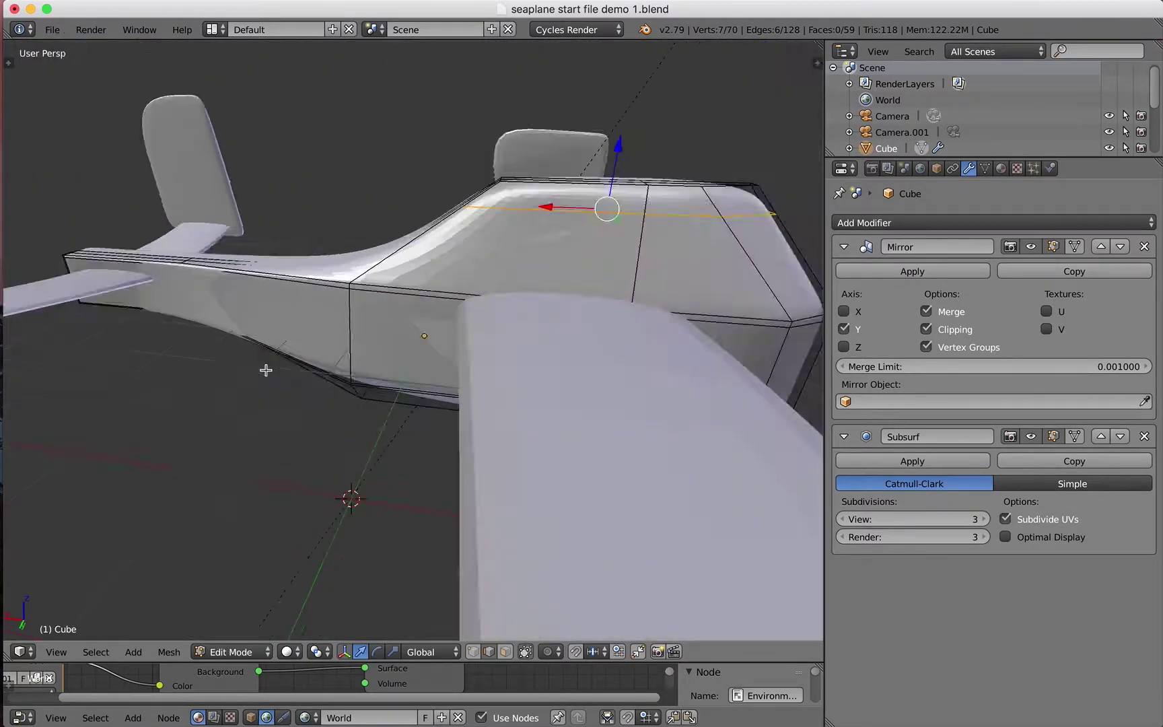
pyautogui.moveTo(266, 370); pyautogui.dragTo(291, 378, button='middle')
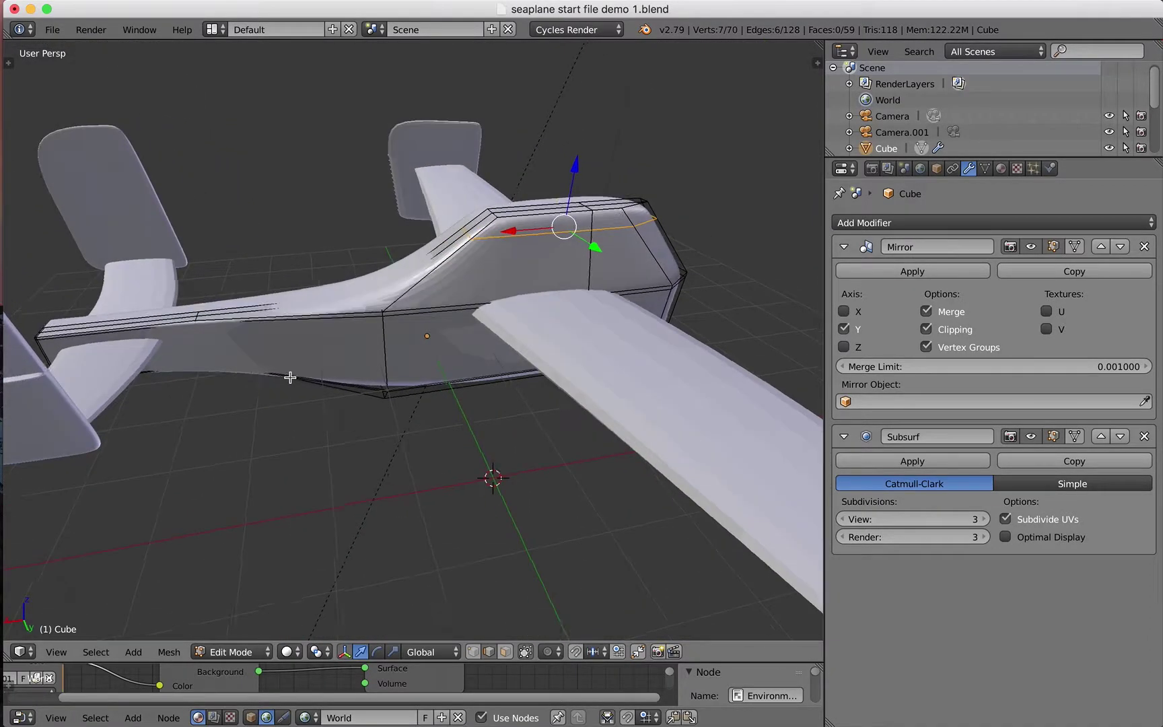
pyautogui.hotkey('ctrl', 'r')
pyautogui.click(349, 315)
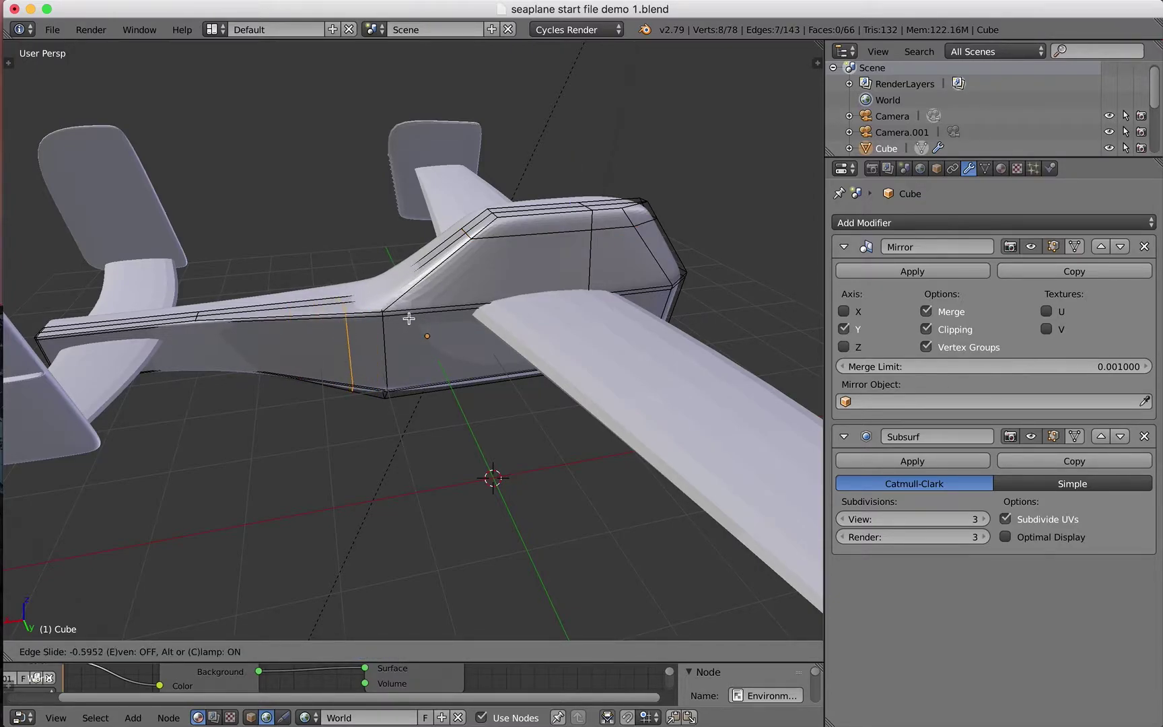
pyautogui.click(391, 316)
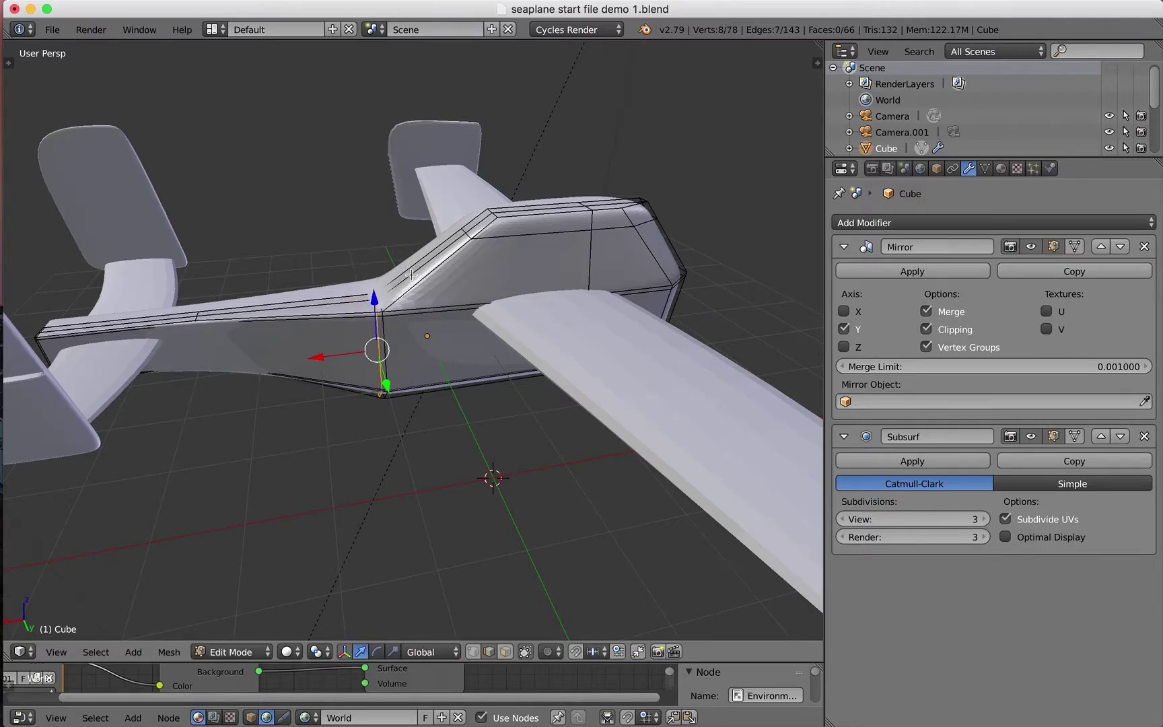
# Step: Add a vertical loop cut around the front of the cabin and slide it about 0.88 towards the corner edge of the nose
pyautogui.moveTo(288, 340); pyautogui.dragTo(158, 382, button='middle')
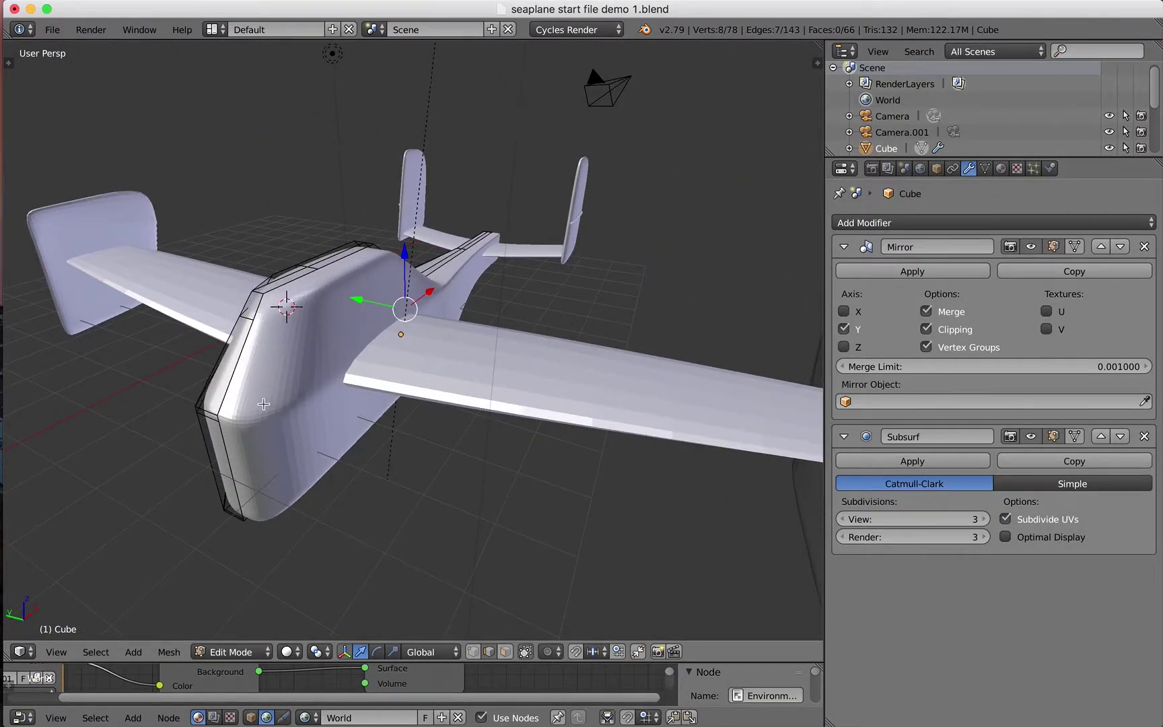
pyautogui.moveTo(276, 355); pyautogui.dragTo(470, 378, button='middle')
pyautogui.scroll(1, 493, 399)
pyautogui.hotkey('ctrl', 'r')
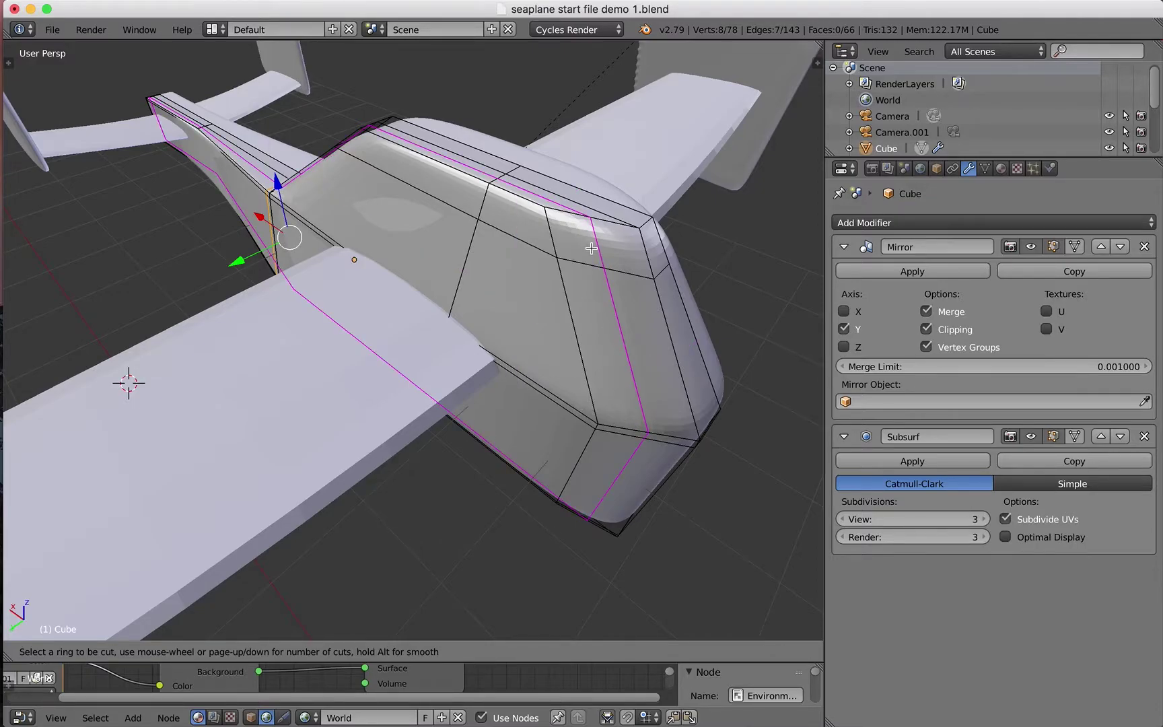
pyautogui.click(527, 222)
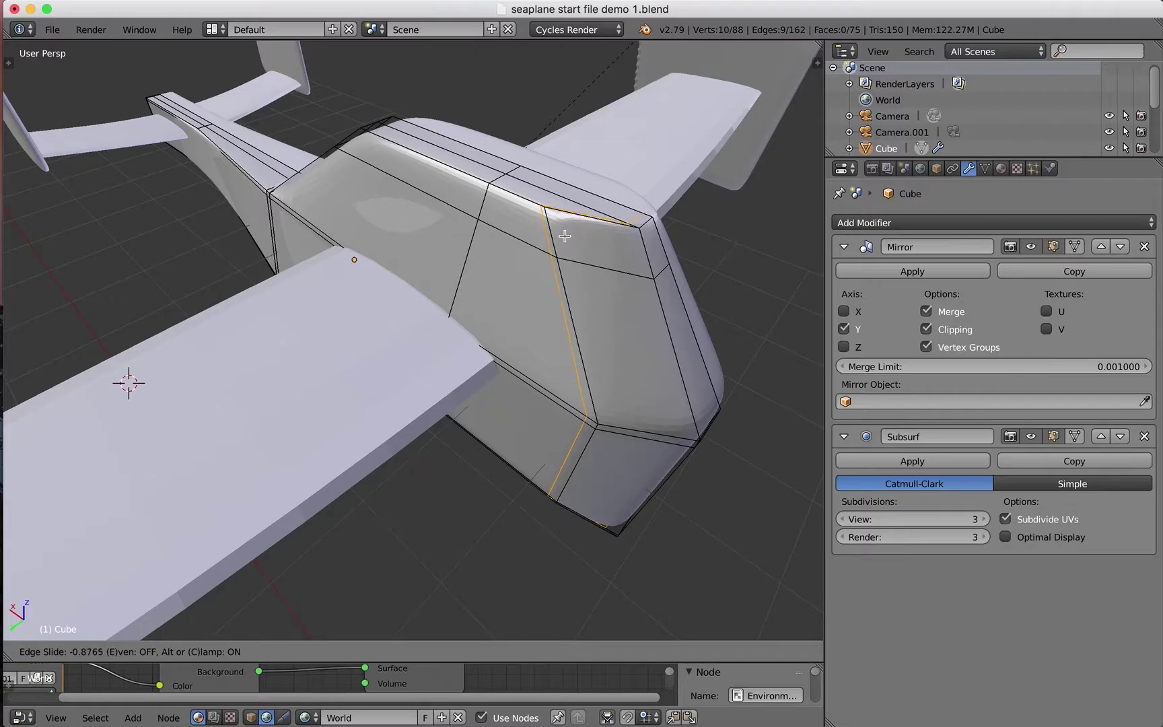
pyautogui.click(564, 235)
pyautogui.moveTo(668, 318); pyautogui.dragTo(572, 324, button='middle')
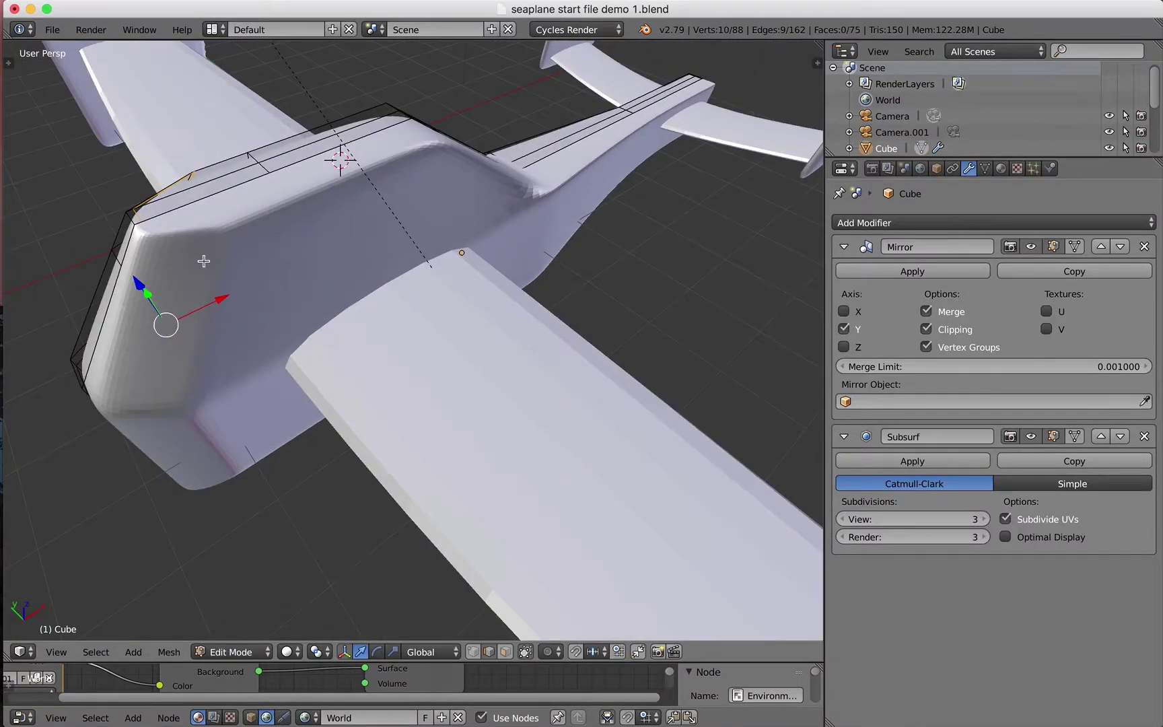
pyautogui.moveTo(270, 288); pyautogui.dragTo(376, 283, button='middle')
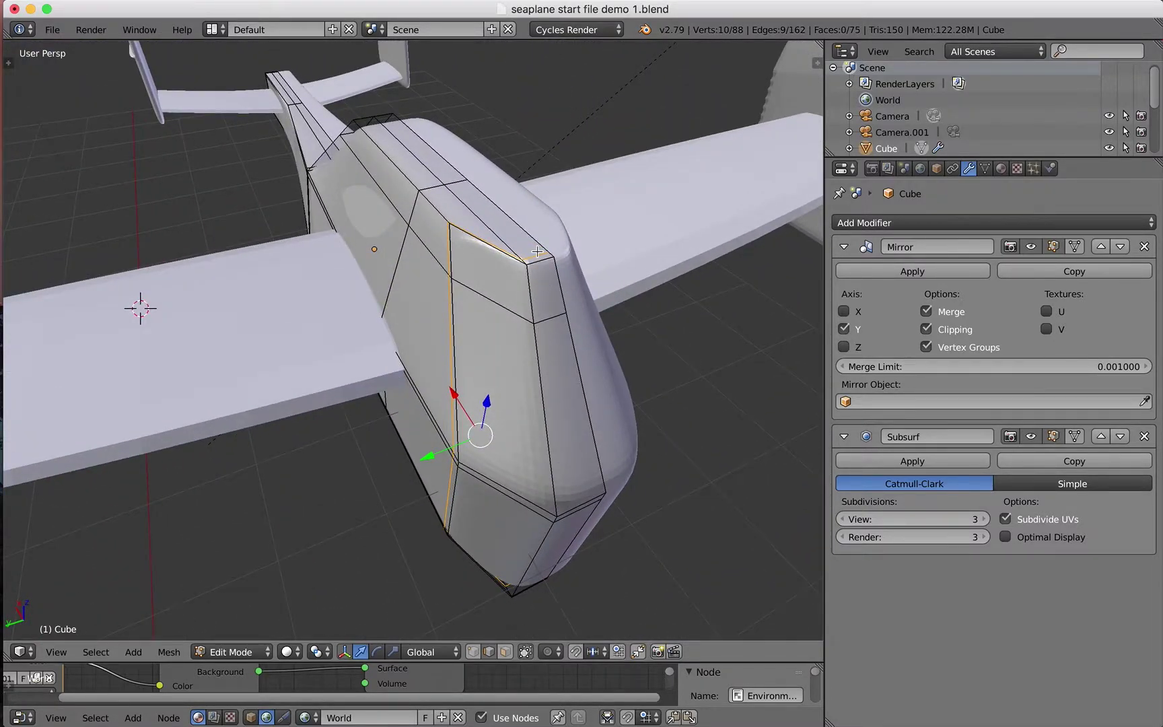
# Step: Select the short edge at the rear corner of the cabin roof and move it slightly inward along Y
pyautogui.moveTo(526, 291)
pyautogui.mouseDown(button='middle')
pyautogui.moveTo(517, 255)
pyautogui.moveTo(42, 371)
pyautogui.moveTo(104, 252)
pyautogui.moveTo(467, 258)
pyautogui.moveTo(537, 246)
pyautogui.moveTo(587, 270)
pyautogui.moveTo(659, 252)
pyautogui.moveTo(667, 262)
pyautogui.moveTo(550, 285)
pyautogui.moveTo(470, 285)
pyautogui.moveTo(436, 337)
pyautogui.moveTo(526, 304)
pyautogui.mouseUp(button='middle')
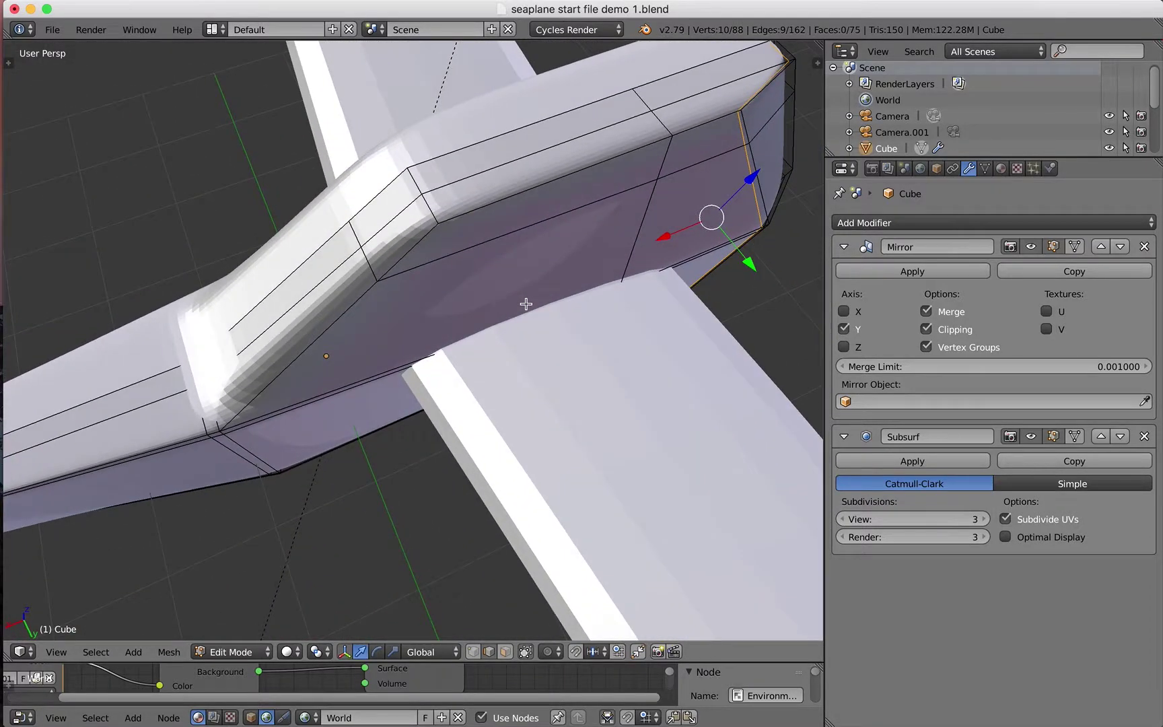
pyautogui.rightClick(428, 237)
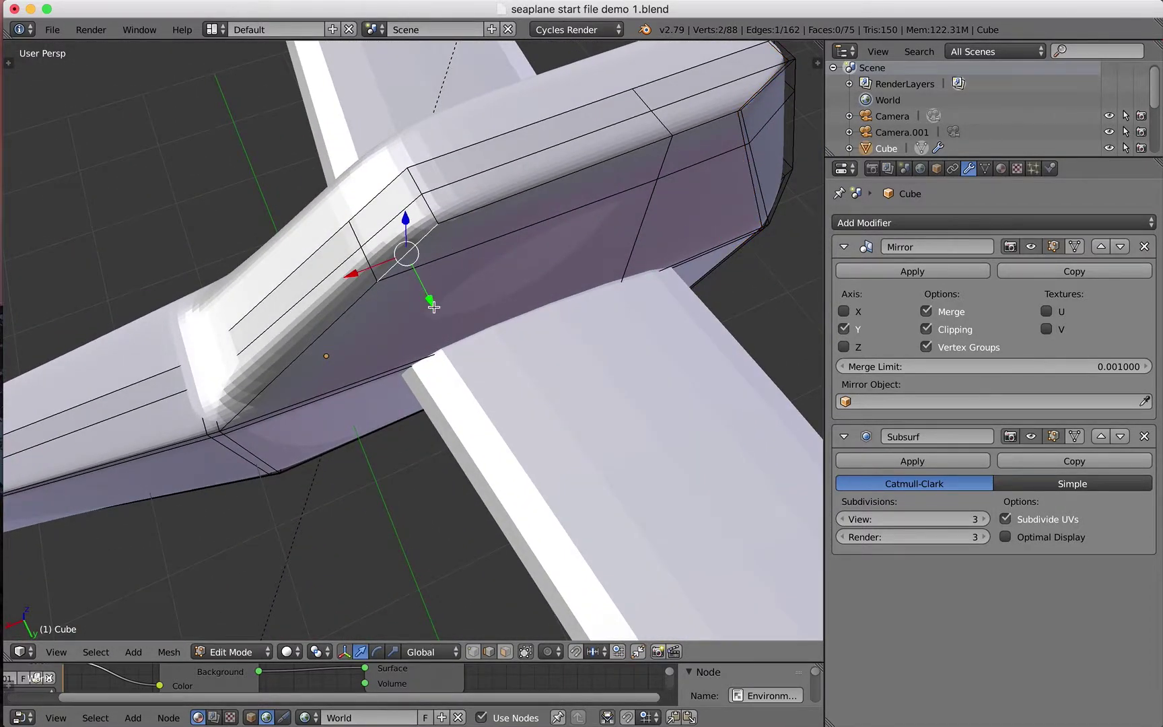
pyautogui.press('g')
pyautogui.press('y')
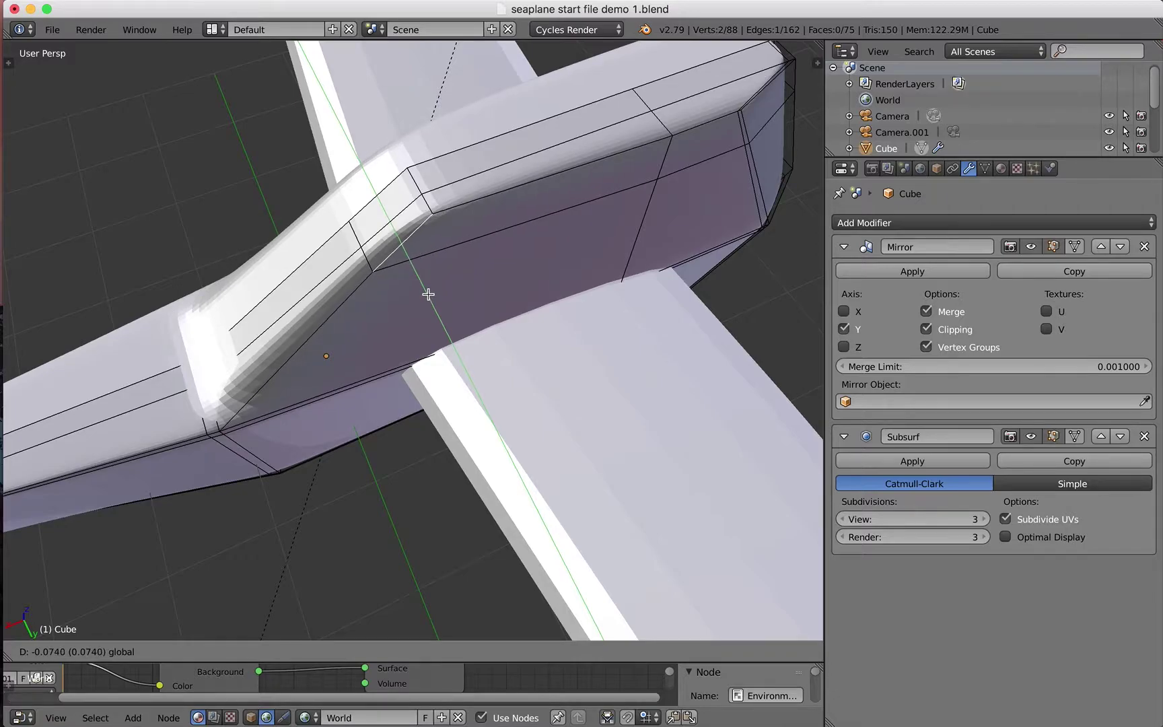
pyautogui.click(431, 296)
pyautogui.moveTo(431, 297); pyautogui.dragTo(391, 338, button='middle')
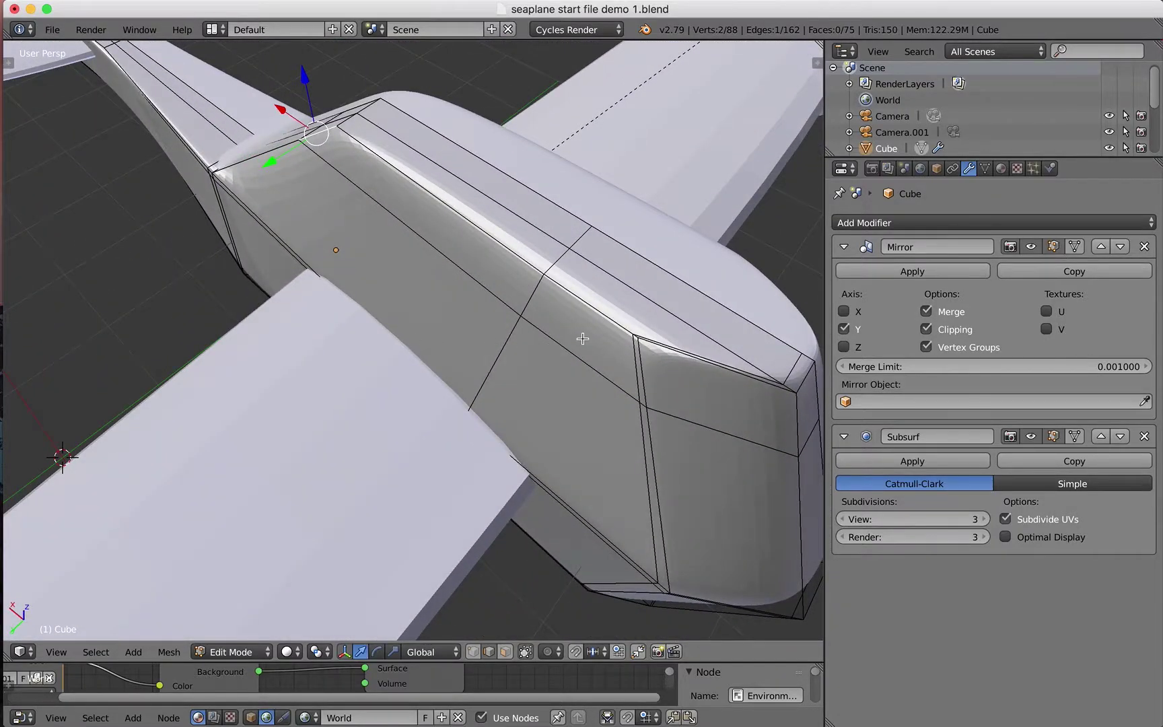
# Step: Add a vertical loop cut between the cabin's middle and its front corner, and slide it about 0.34 towards the nose
pyautogui.hotkey('ctrl', 'r')
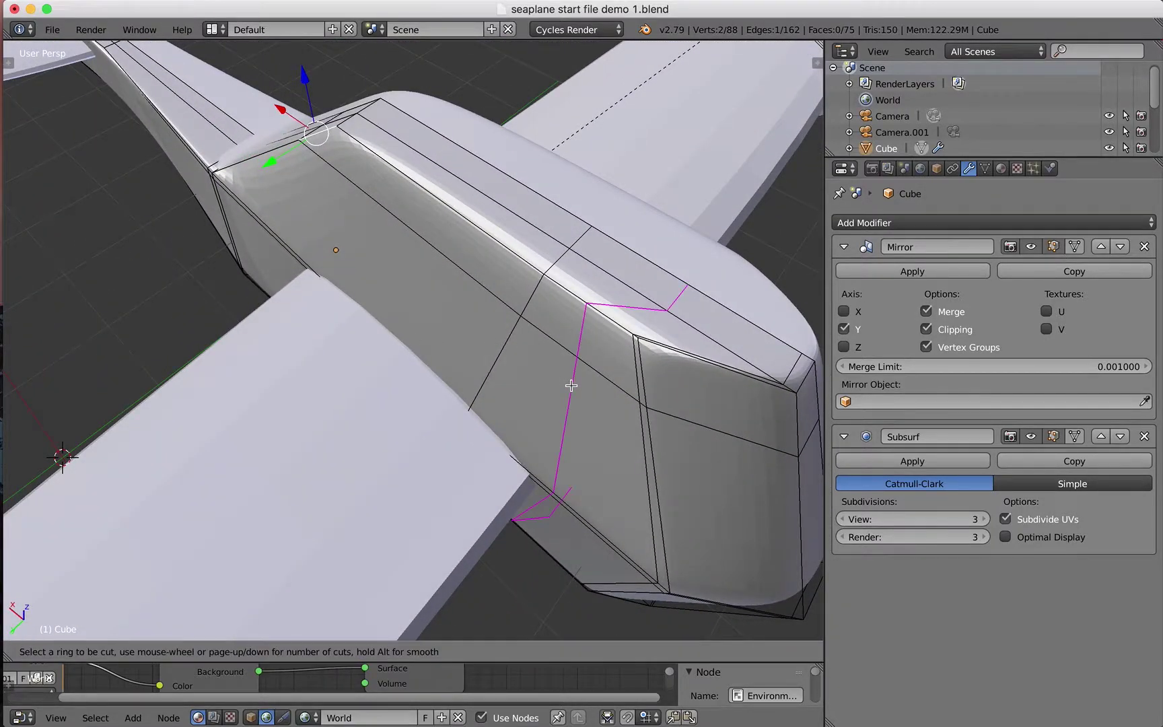
pyautogui.click(615, 347)
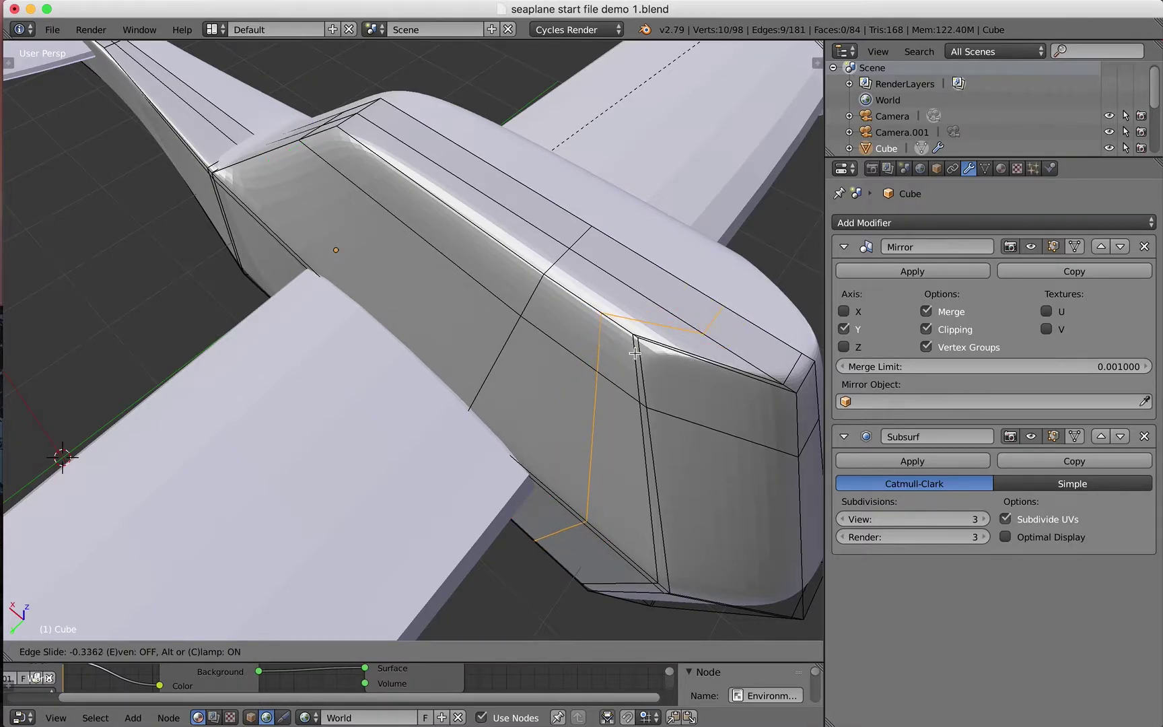
pyautogui.click(632, 352)
pyautogui.moveTo(598, 351); pyautogui.dragTo(611, 389, button='middle')
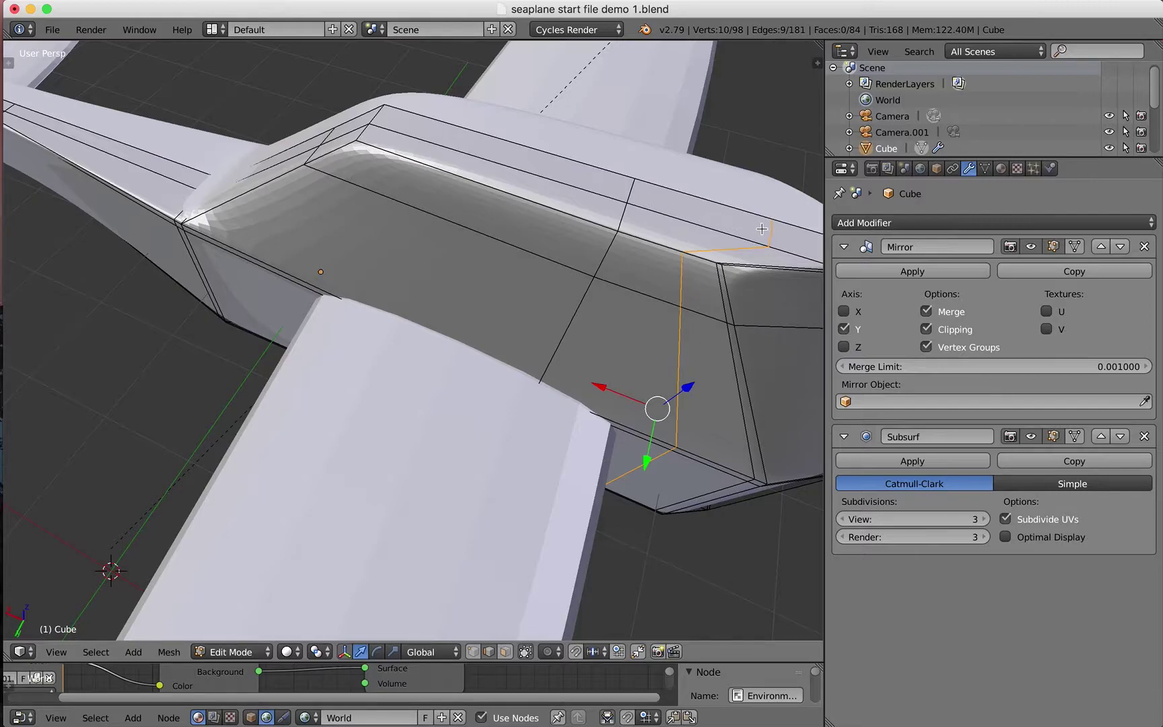
pyautogui.moveTo(688, 295); pyautogui.dragTo(610, 304, button='middle')
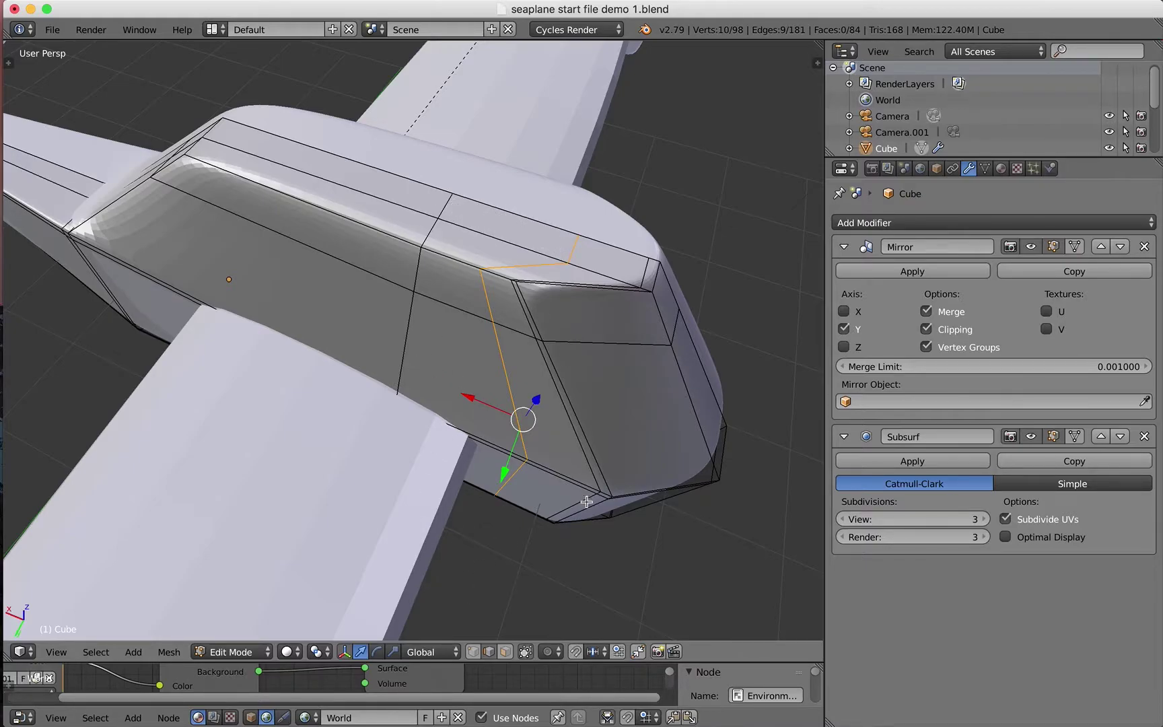
# Step: Delete the central roof face between the cabin's middle loop and the newest loop to open a cockpit hole
pyautogui.click(505, 652)
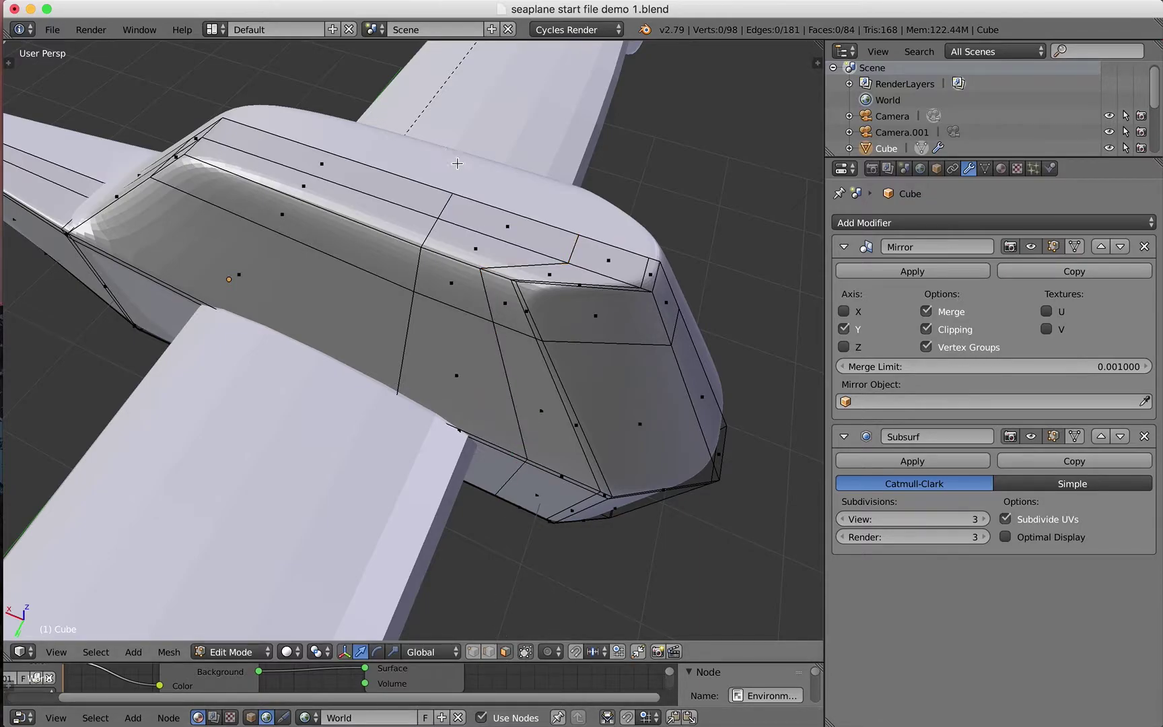
pyautogui.rightClick(508, 230)
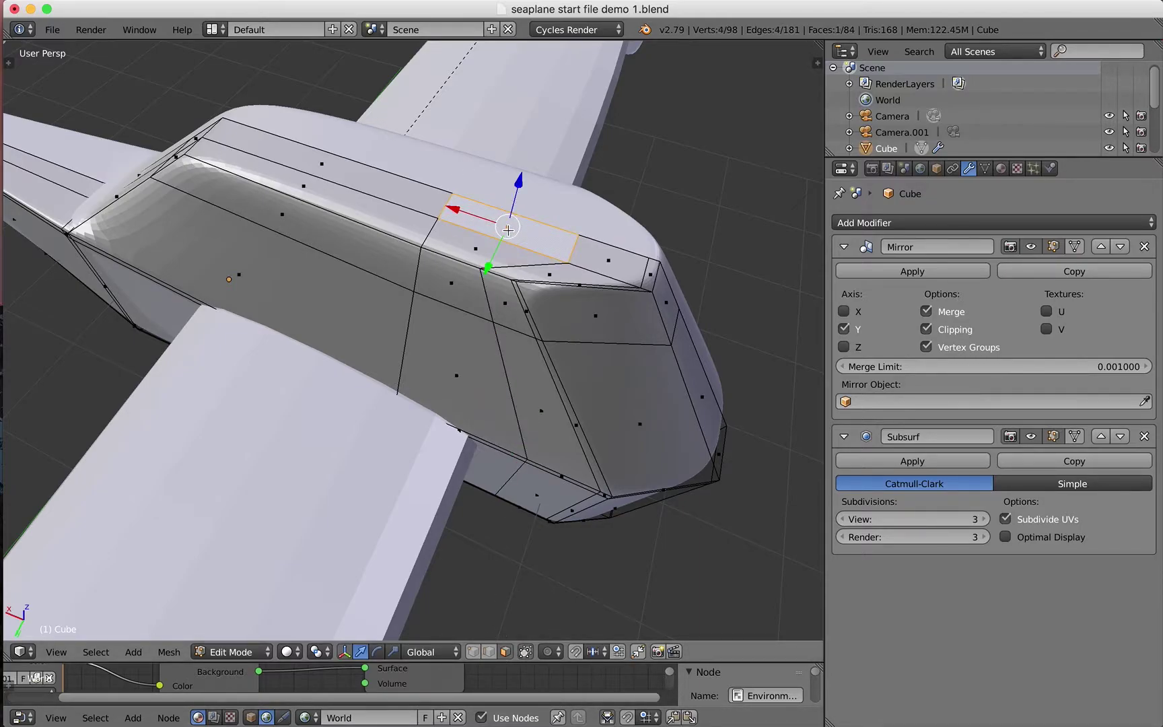
pyautogui.press('x')
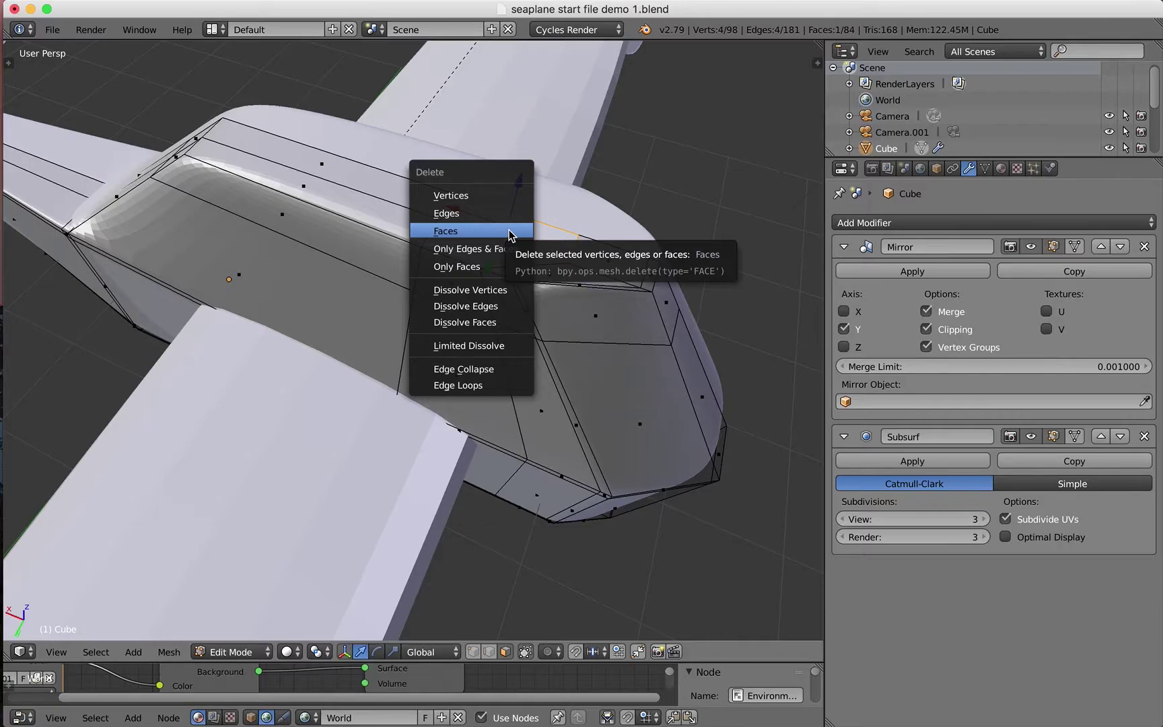
pyautogui.click(512, 234)
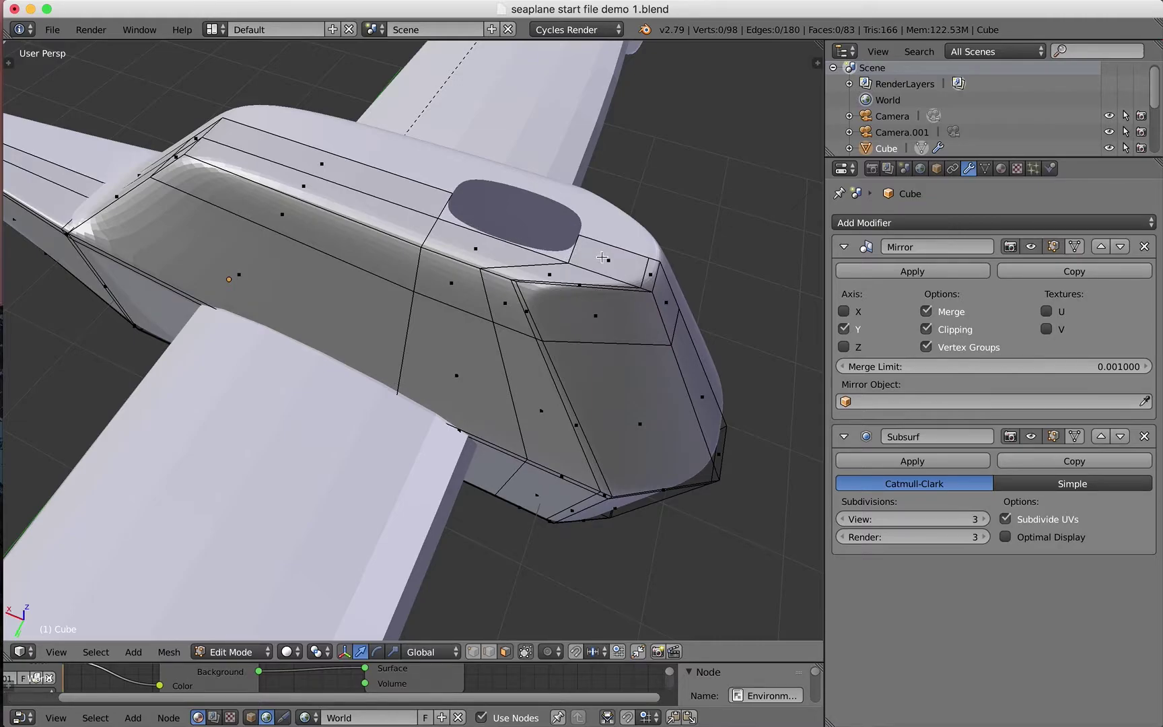
pyautogui.moveTo(605, 259); pyautogui.dragTo(581, 271, button='middle')
pyautogui.scroll(6, 495, 311)
pyautogui.scroll(-6, 495, 311)
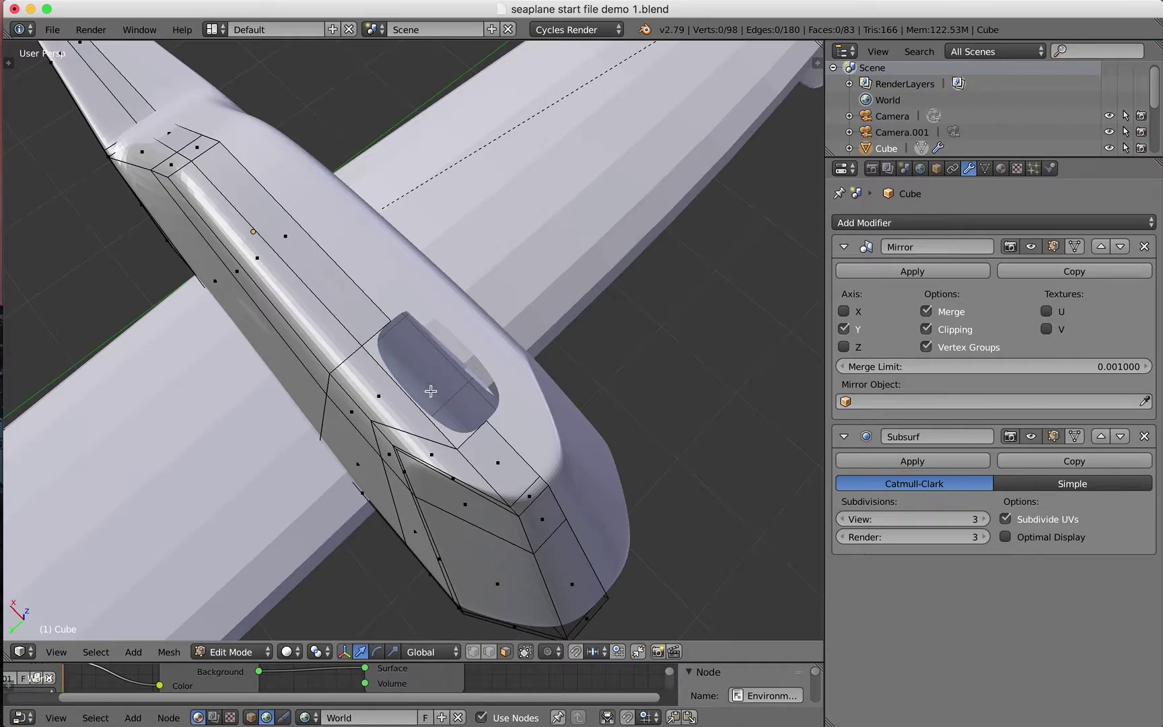
# Step: Select the three edges bordering the roof opening and extrude them about 0.01 upward along Z
pyautogui.scroll(2, 430, 392)
pyautogui.moveTo(428, 387); pyautogui.dragTo(428, 379, button='middle')
pyautogui.click(487, 651)
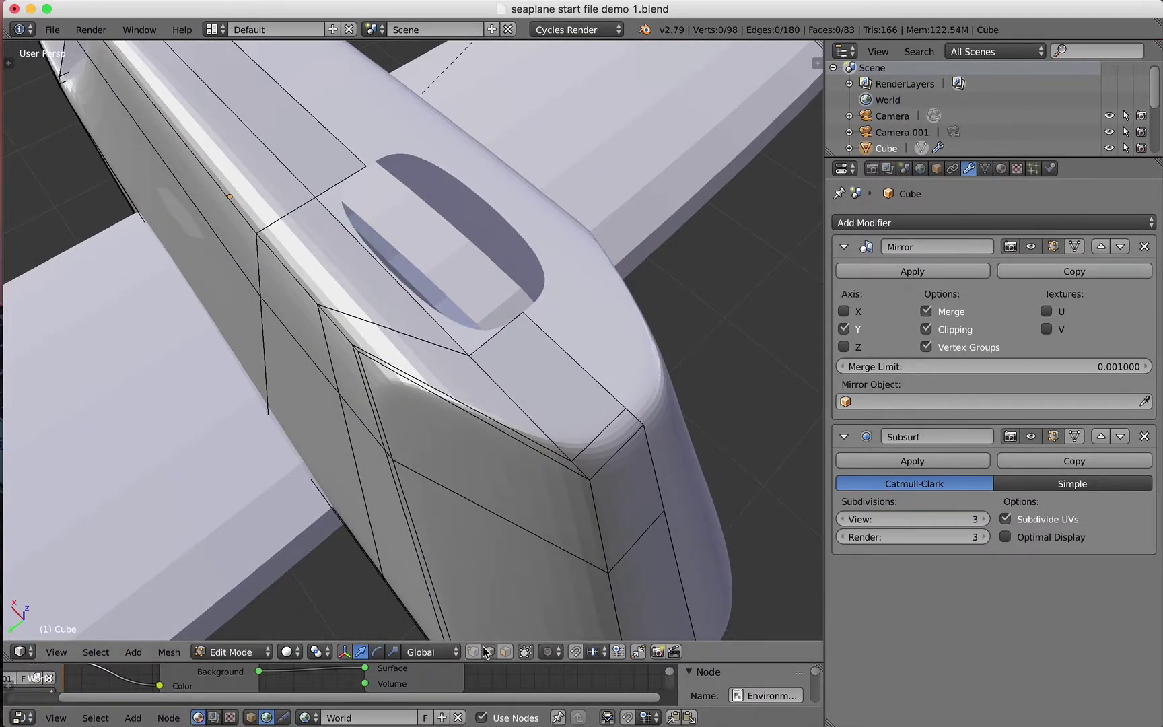
pyautogui.rightClick(501, 333)
pyautogui.keyDown('shift'); pyautogui.rightClick(428, 315); pyautogui.keyUp('shift')
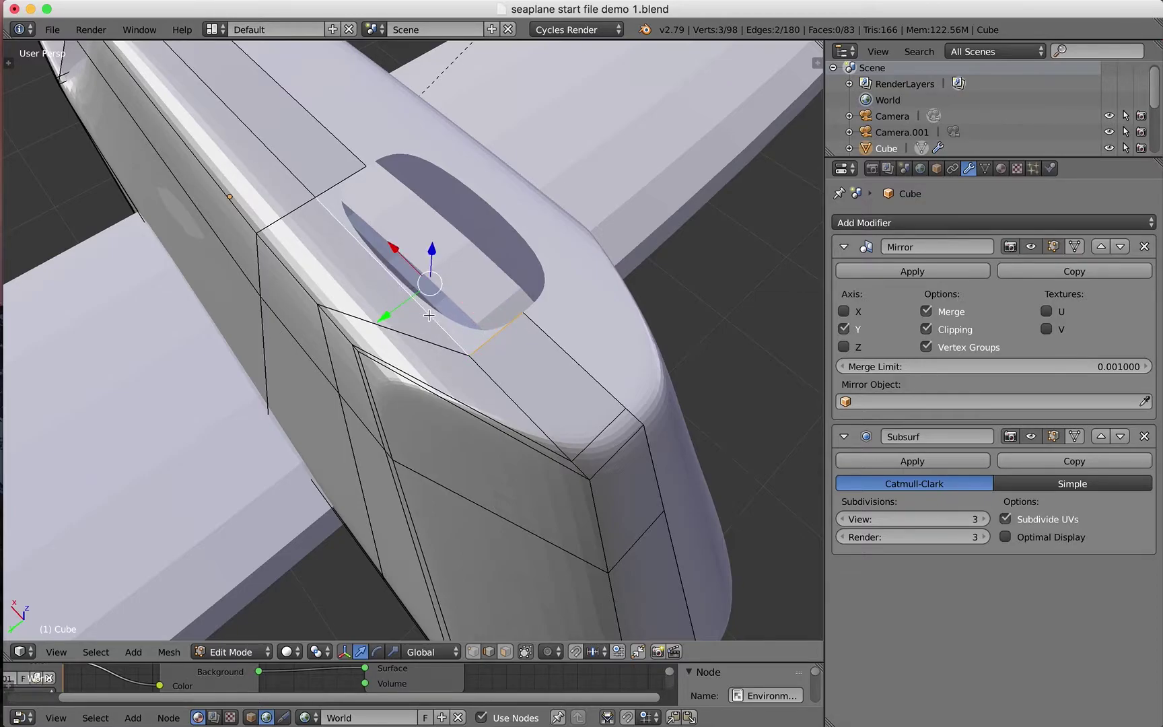
pyautogui.keyDown('shift'); pyautogui.rightClick(352, 174); pyautogui.keyUp('shift')
pyautogui.moveTo(487, 372)
pyautogui.mouseDown(button='middle')
pyautogui.moveTo(42, 121)
pyautogui.moveTo(509, 365)
pyautogui.mouseUp(button='middle')
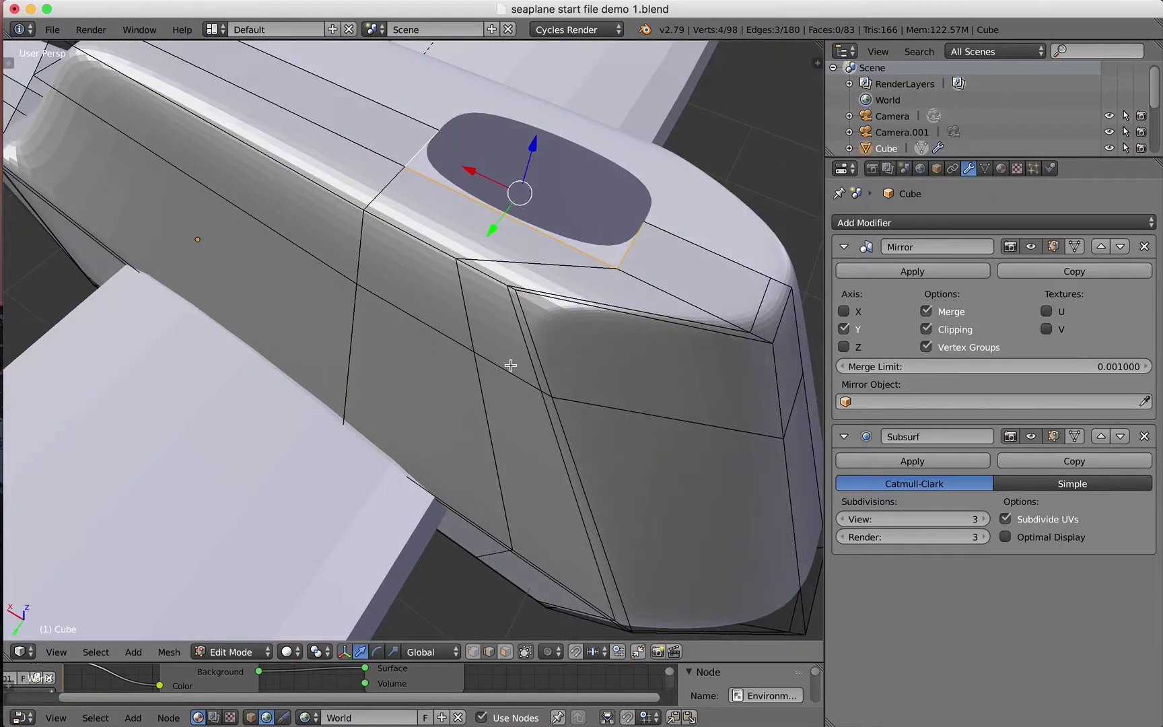
pyautogui.press('e')
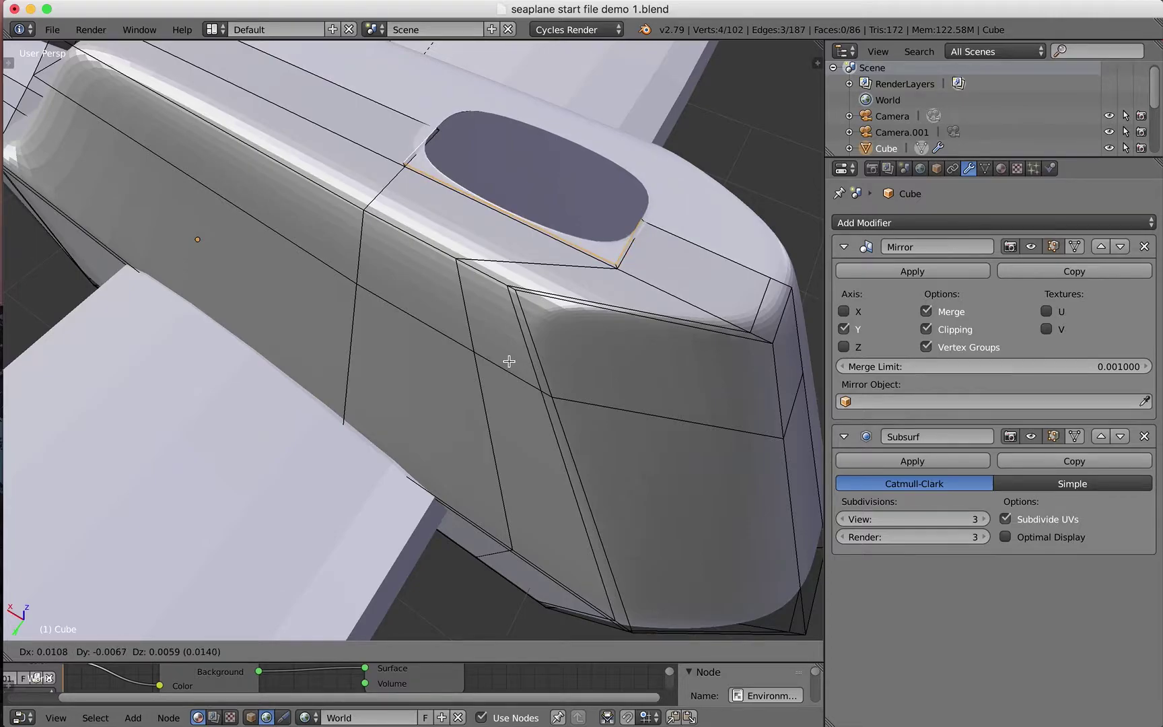
pyautogui.press('z')
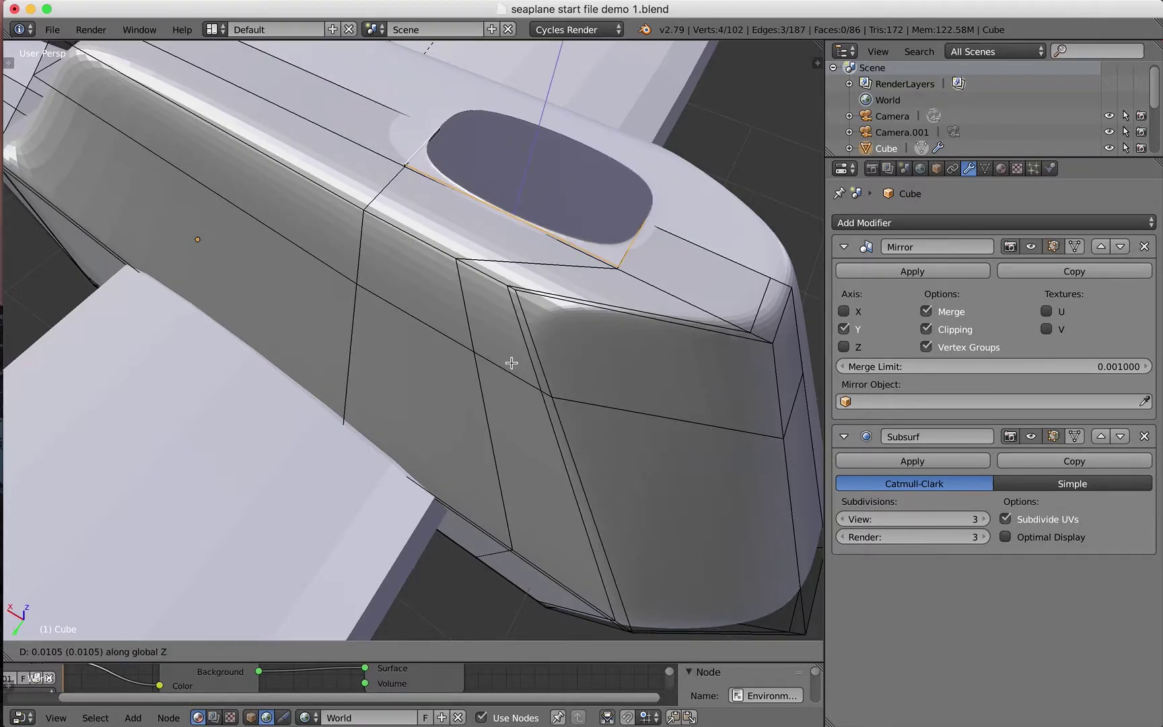
pyautogui.click(511, 363)
# Step: Add a lengthwise loop cut around the lower fuselage side and slide it about 0.30 down towards the hull's bottom edge
pyautogui.moveTo(556, 316); pyautogui.dragTo(527, 378, button='middle')
pyautogui.scroll(-5, 573, 304)
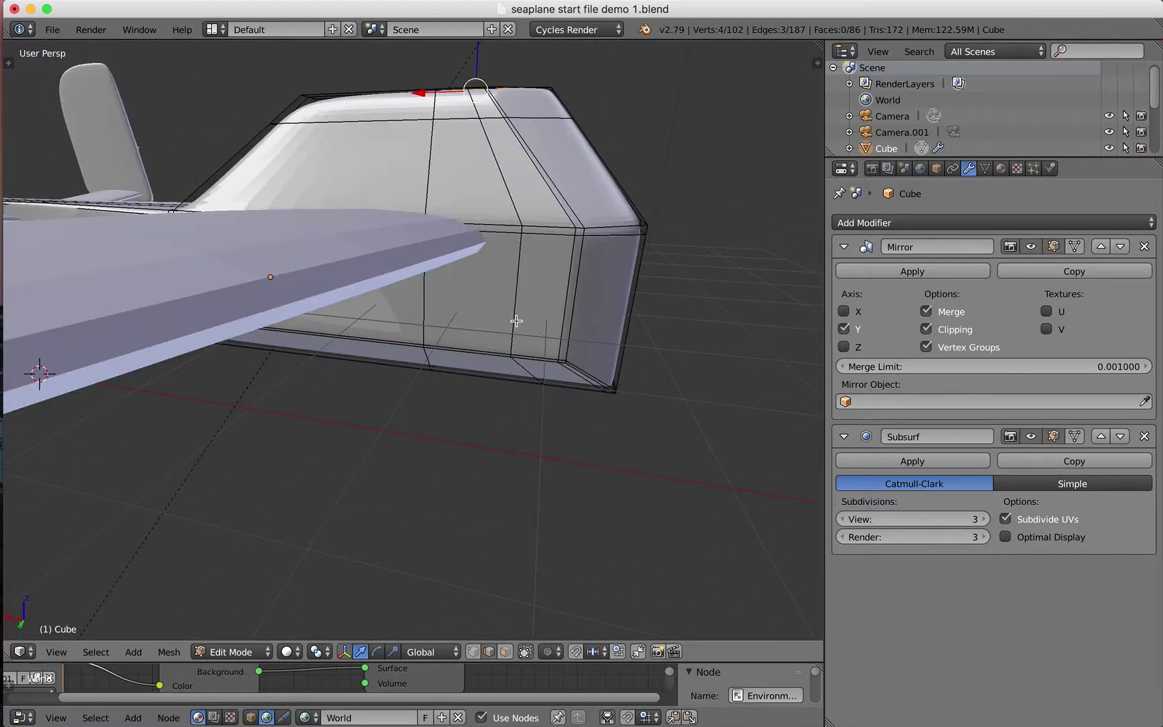
pyautogui.moveTo(520, 411); pyautogui.dragTo(383, 365, button='middle')
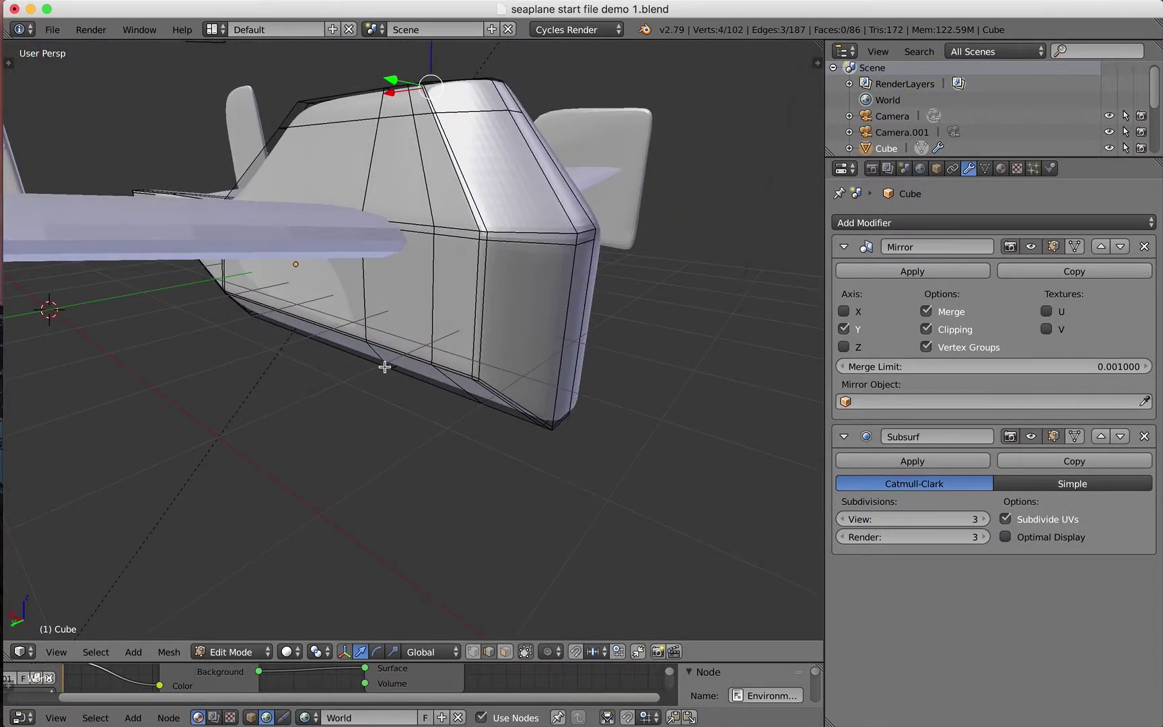
pyautogui.hotkey('ctrl', 'r')
pyautogui.click(432, 299)
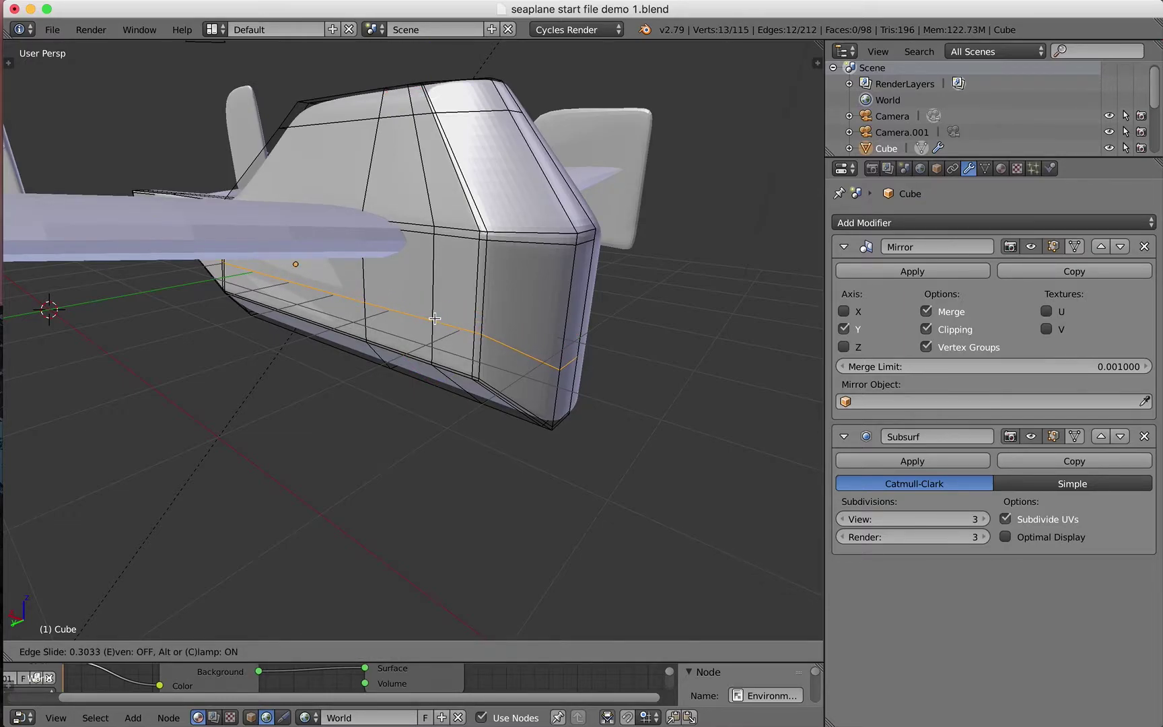
pyautogui.click(434, 318)
# Step: With vertex selection and wireframe shading enabled, box-select the vertices at the hull's lower front corner
pyautogui.moveTo(581, 469); pyautogui.dragTo(569, 397, button='middle')
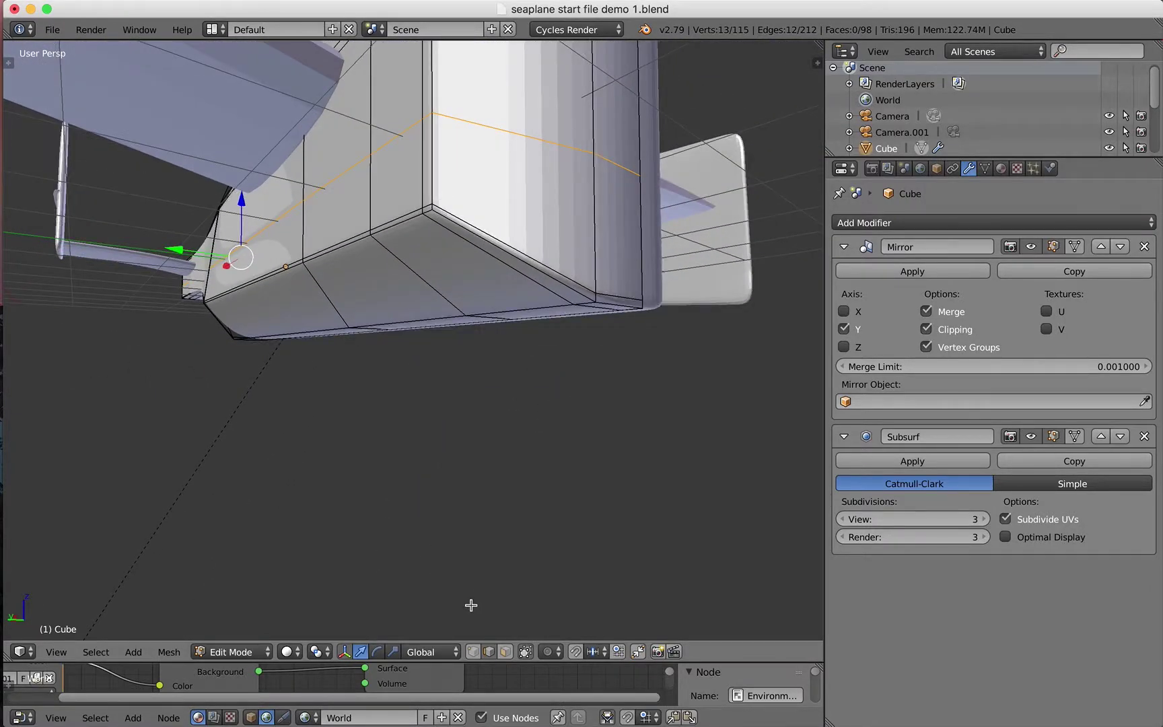
pyautogui.keyDown('shift'); pyautogui.click(489, 650); pyautogui.keyUp('shift')
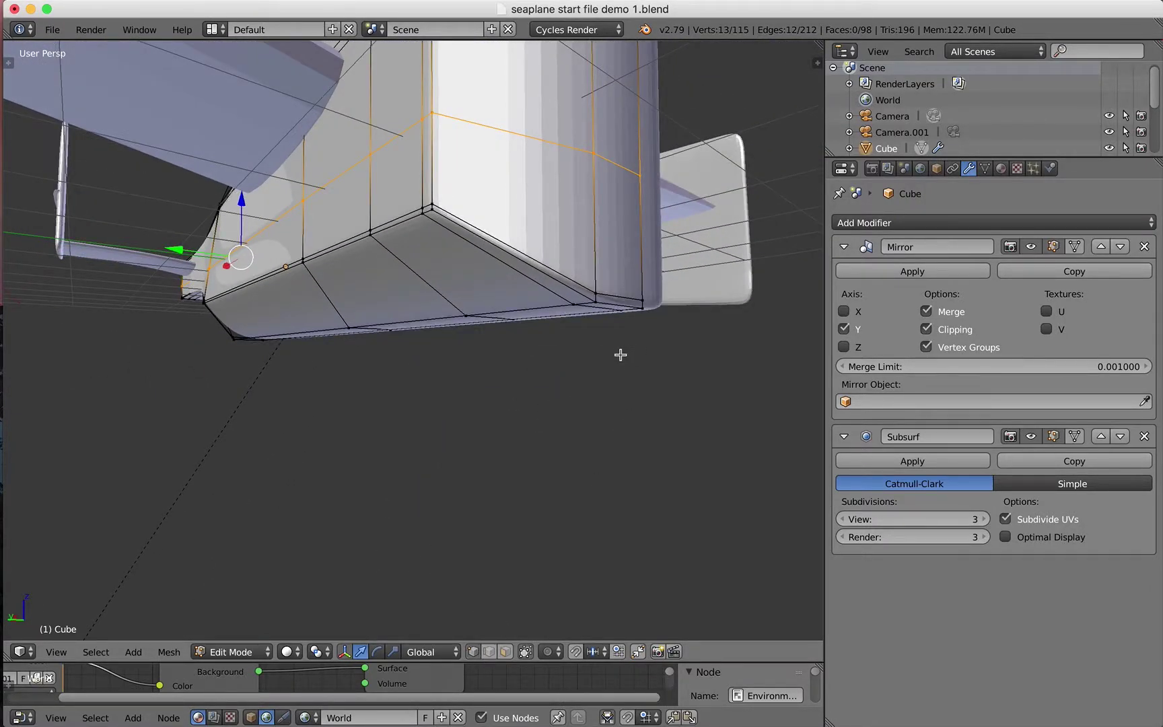
pyautogui.press('a')
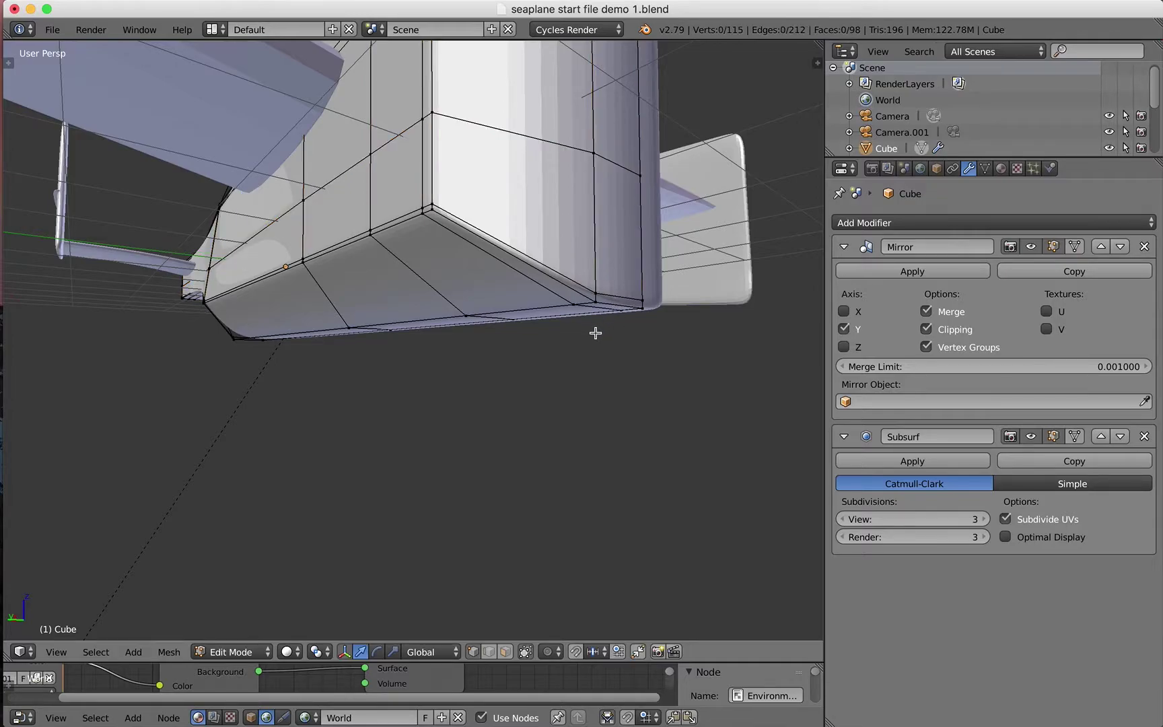
pyautogui.moveTo(564, 343); pyautogui.dragTo(588, 354, button='middle')
pyautogui.press('z')
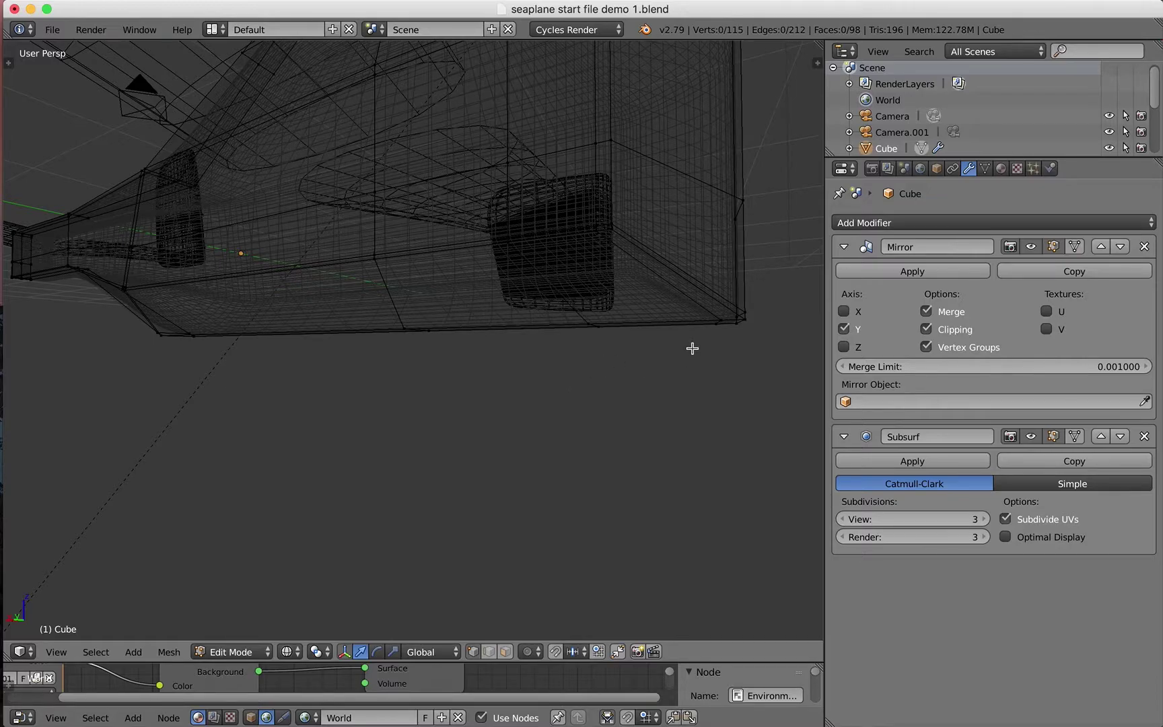
pyautogui.press('b')
pyautogui.moveTo(691, 348); pyautogui.dragTo(757, 300)
pyautogui.moveTo(675, 394)
pyautogui.mouseDown(button='middle')
pyautogui.moveTo(633, 397)
pyautogui.moveTo(674, 406)
pyautogui.mouseUp(button='middle')
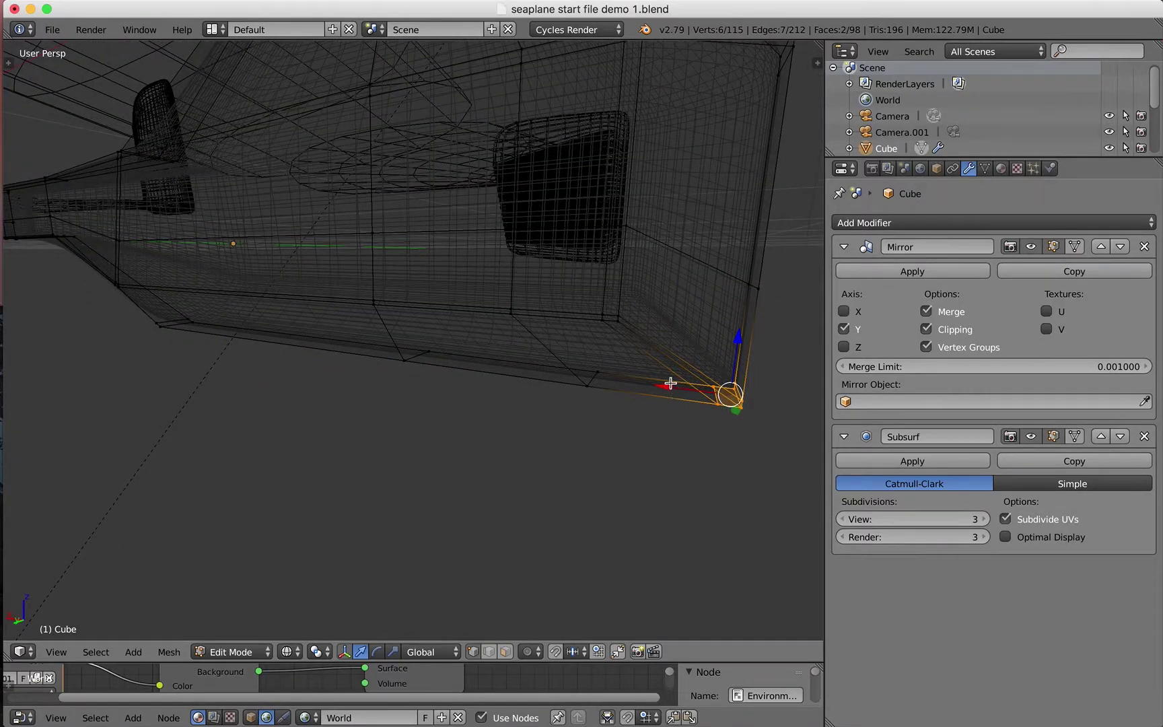
# Step: Move the selected corner vertices forward along X to extend the hull's front tip, and return to solid shading
pyautogui.press('g')
pyautogui.press('x')
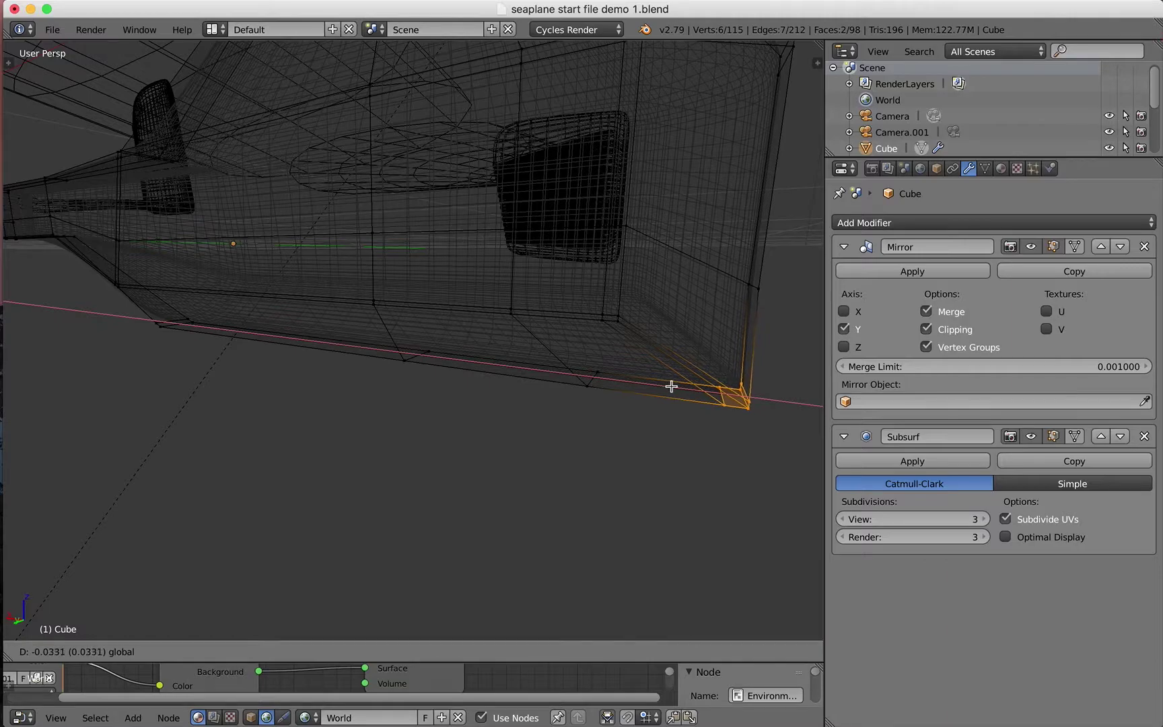
pyautogui.click(716, 384)
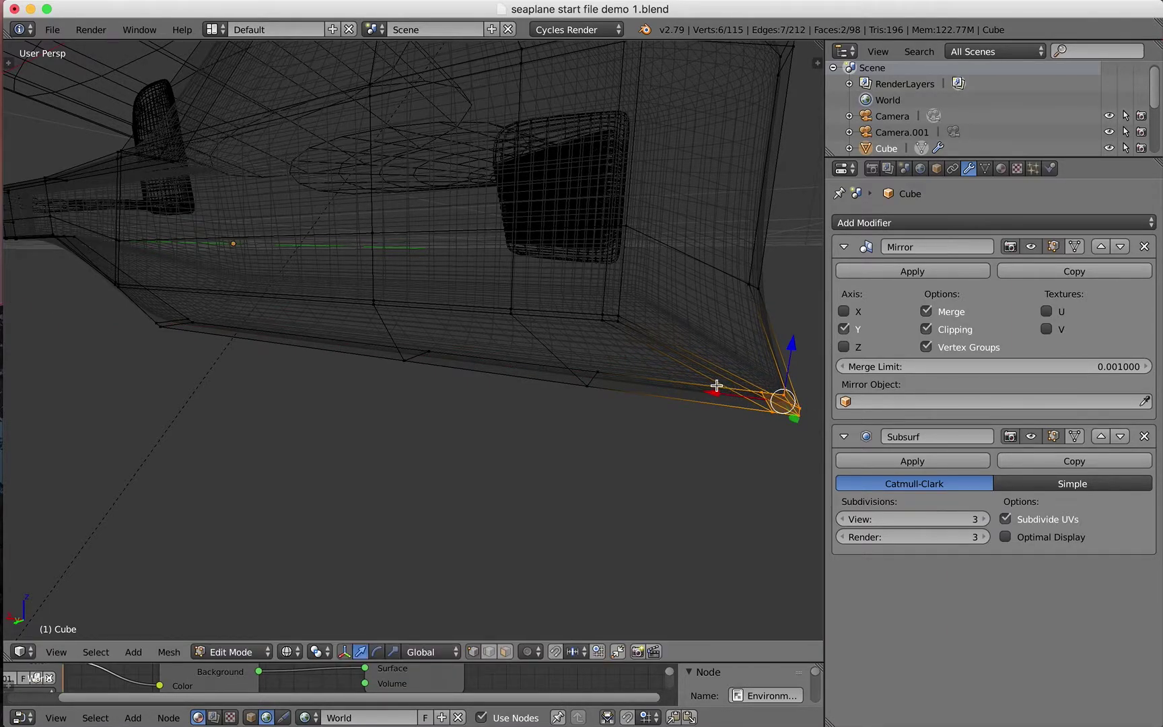
pyautogui.press('z')
pyautogui.moveTo(716, 377); pyautogui.dragTo(693, 393, button='middle')
# Step: Try pulling the hull's lower front tip further forward along X, and undo that extra move
pyautogui.moveTo(685, 389); pyautogui.dragTo(705, 387)
pyautogui.moveTo(634, 418)
pyautogui.mouseDown(button='middle')
pyautogui.moveTo(483, 426)
pyautogui.moveTo(644, 427)
pyautogui.mouseUp(button='middle')
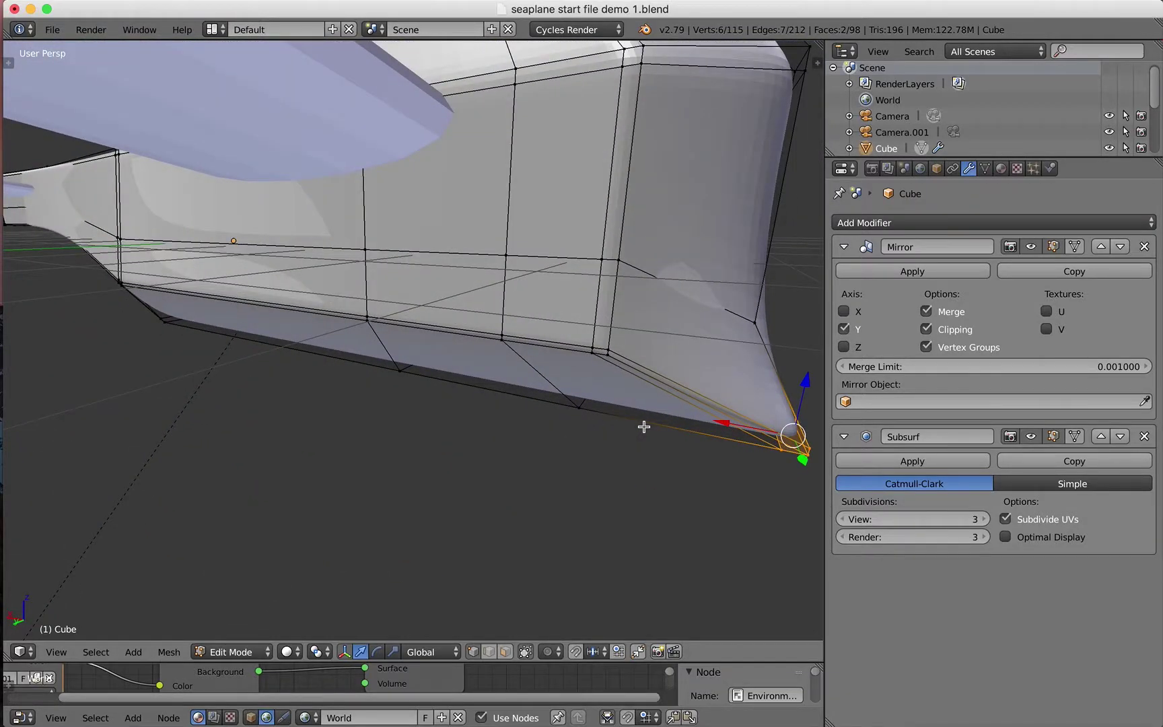
pyautogui.hotkey('ctrl', 'z')
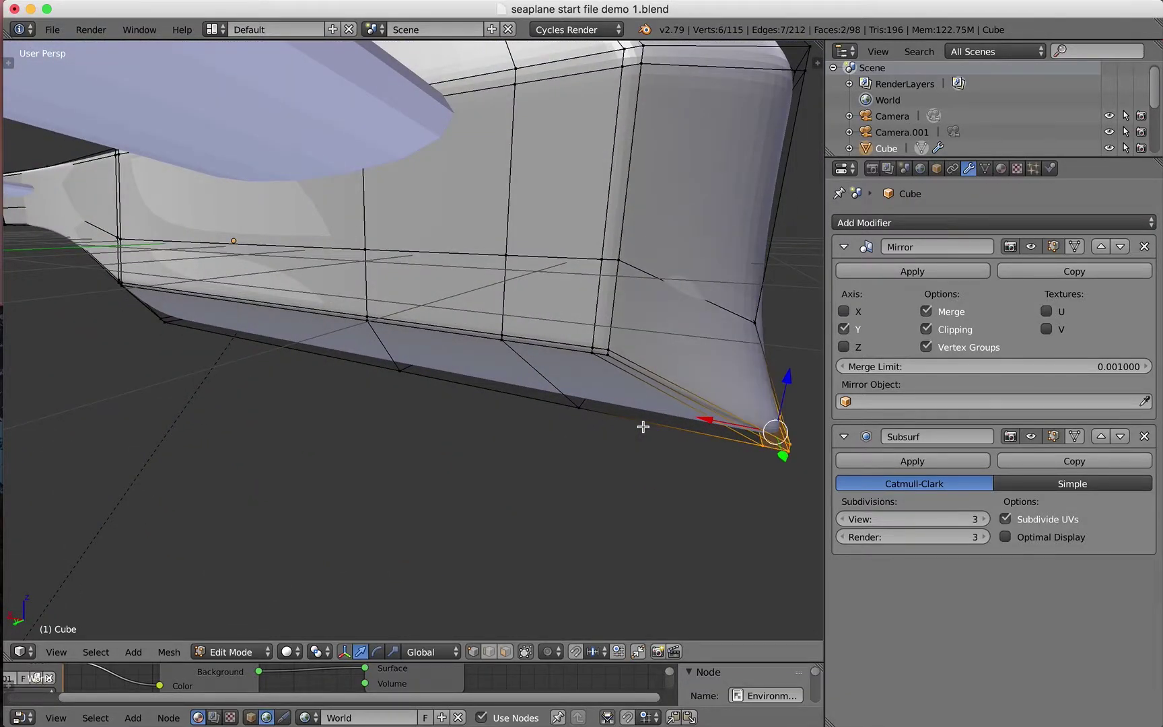
# Step: Undo the last tip change and move the selected lower front corner vertices backward along X to shorten the hull's tip
pyautogui.hotkey('ctrl', 'z')
pyautogui.moveTo(622, 342)
pyautogui.mouseDown(button='middle')
pyautogui.moveTo(571, 340)
pyautogui.moveTo(626, 336)
pyautogui.mouseUp(button='middle')
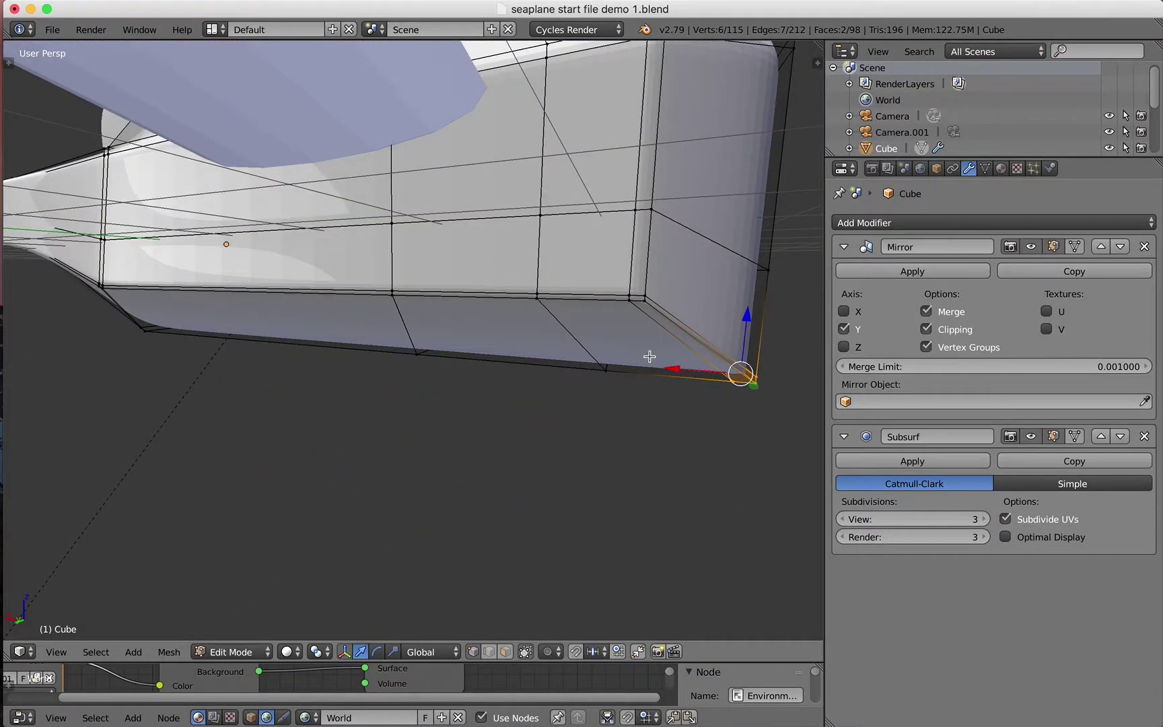
pyautogui.press('g')
pyautogui.press('x')
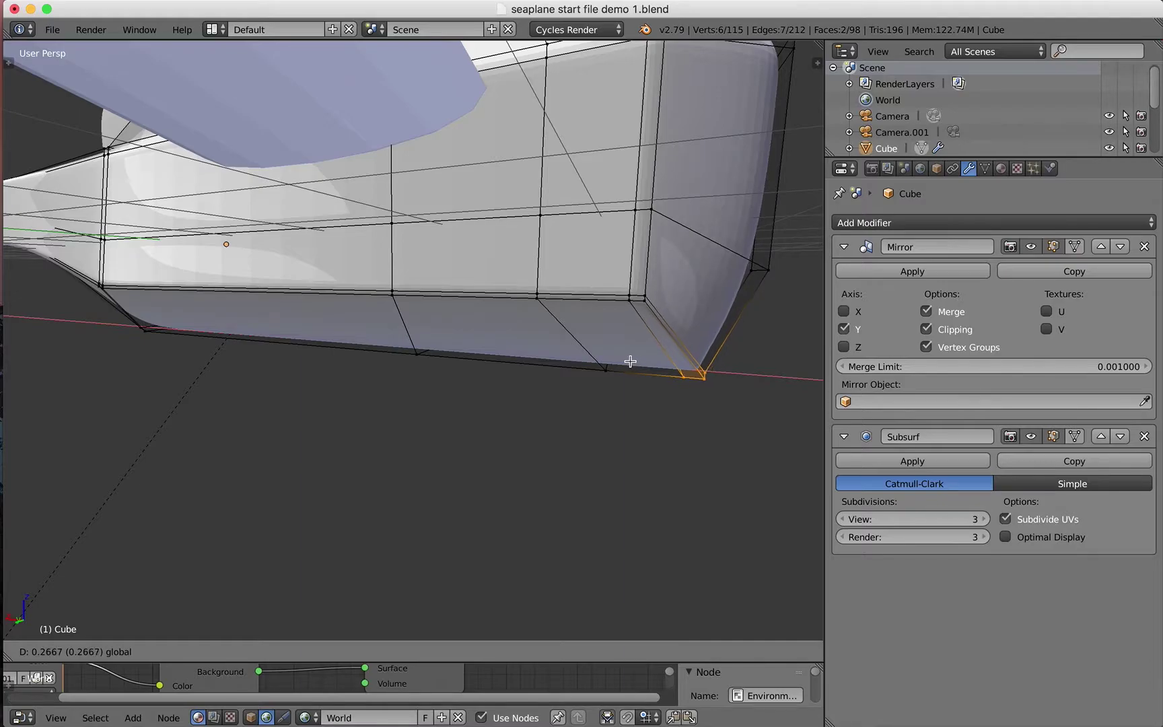
pyautogui.click(639, 360)
pyautogui.moveTo(639, 361); pyautogui.dragTo(616, 378, button='middle')
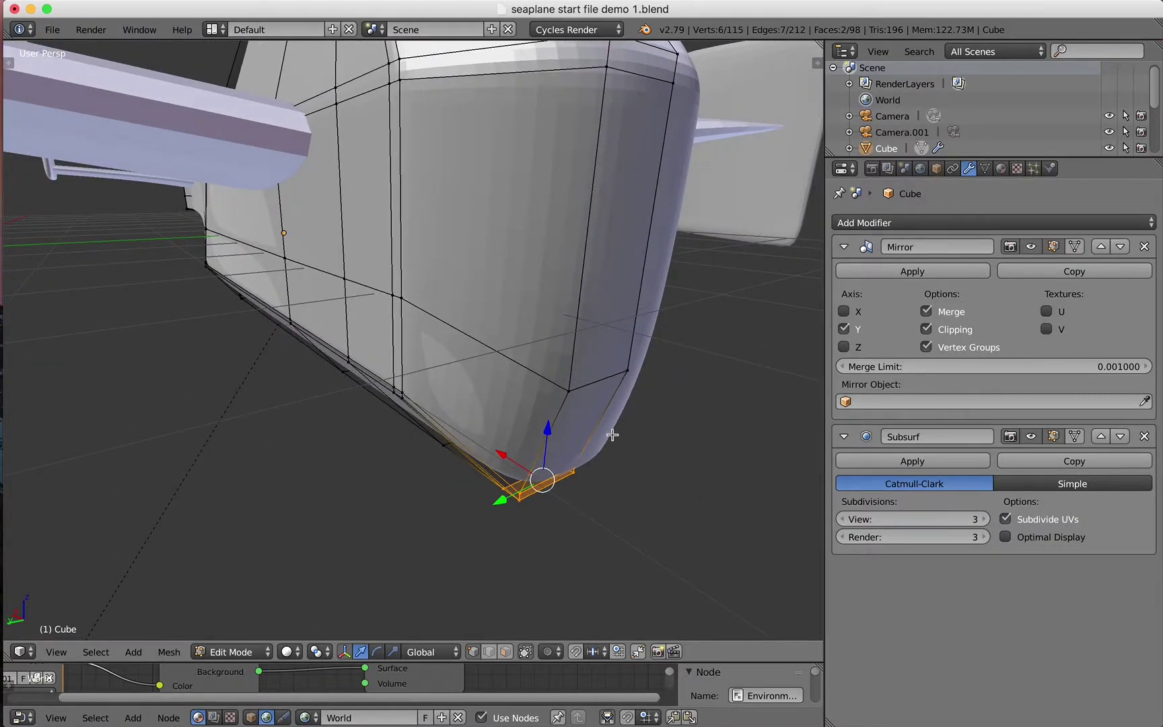
pyautogui.moveTo(427, 504); pyautogui.dragTo(450, 502, button='middle')
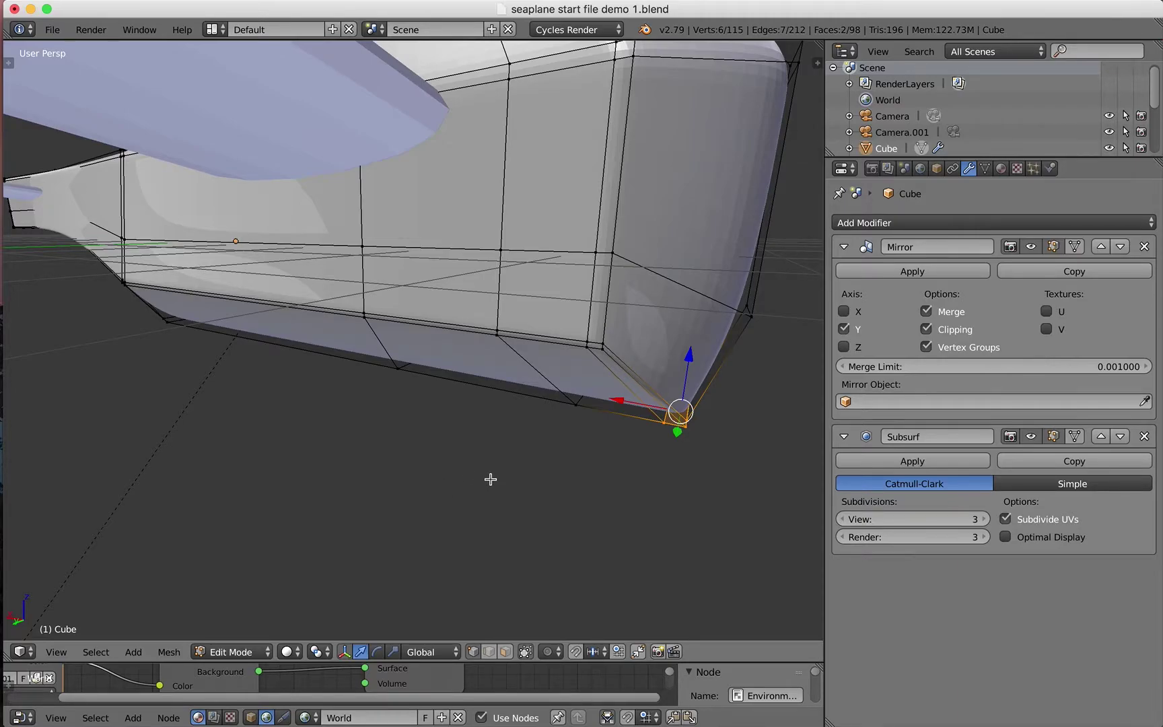
pyautogui.moveTo(554, 481); pyautogui.dragTo(399, 459, button='middle')
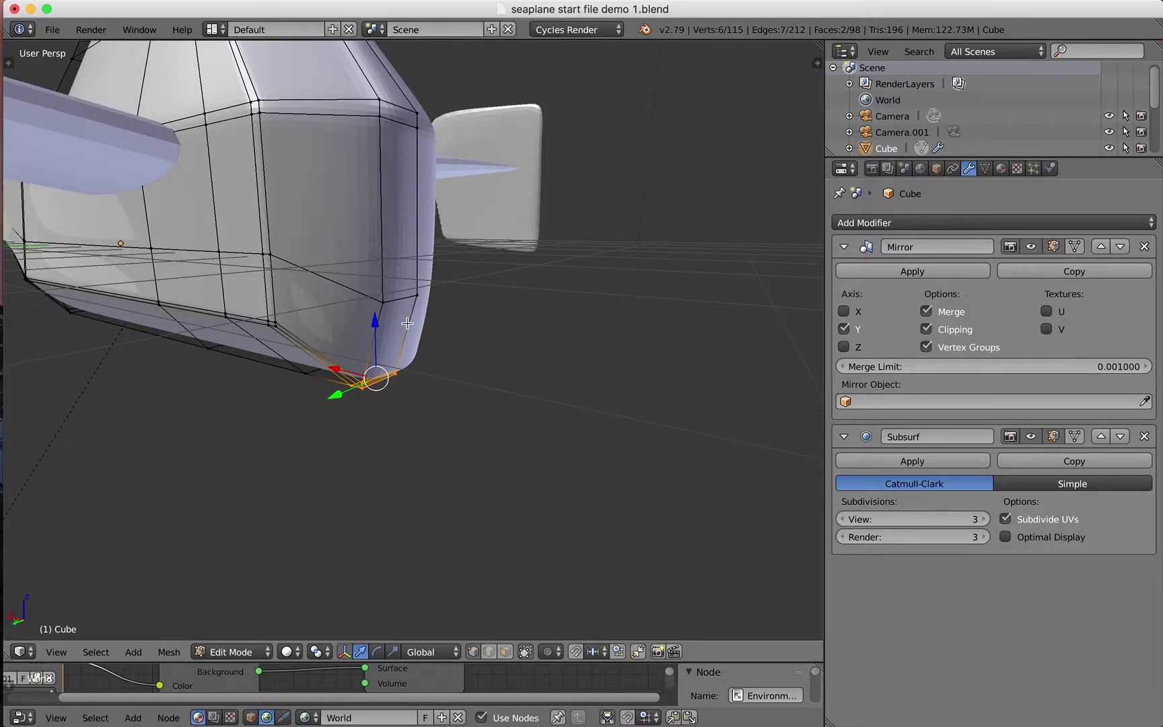
# Step: Add a lengthwise loop cut around the fuselage side and slide it down close above the existing lower edge loop
pyautogui.hotkey('ctrl', 'r')
pyautogui.click(242, 209)
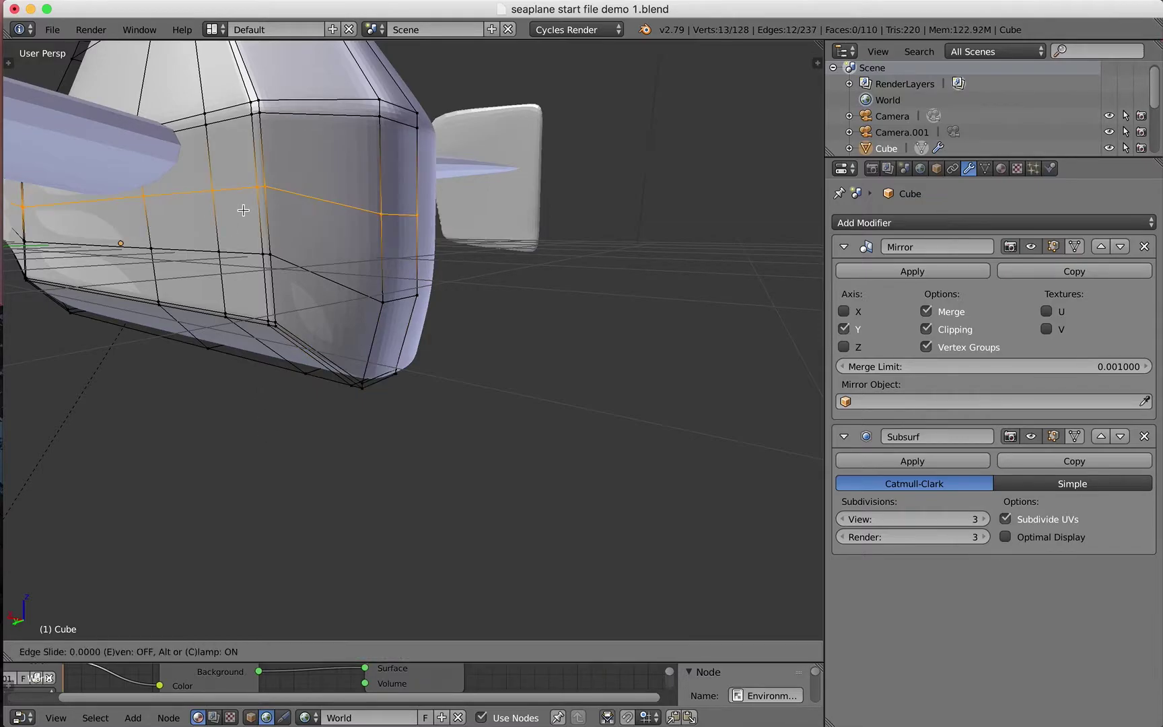
pyautogui.click(251, 271)
pyautogui.scroll(-3, 433, 284)
pyautogui.scroll(6, 433, 284)
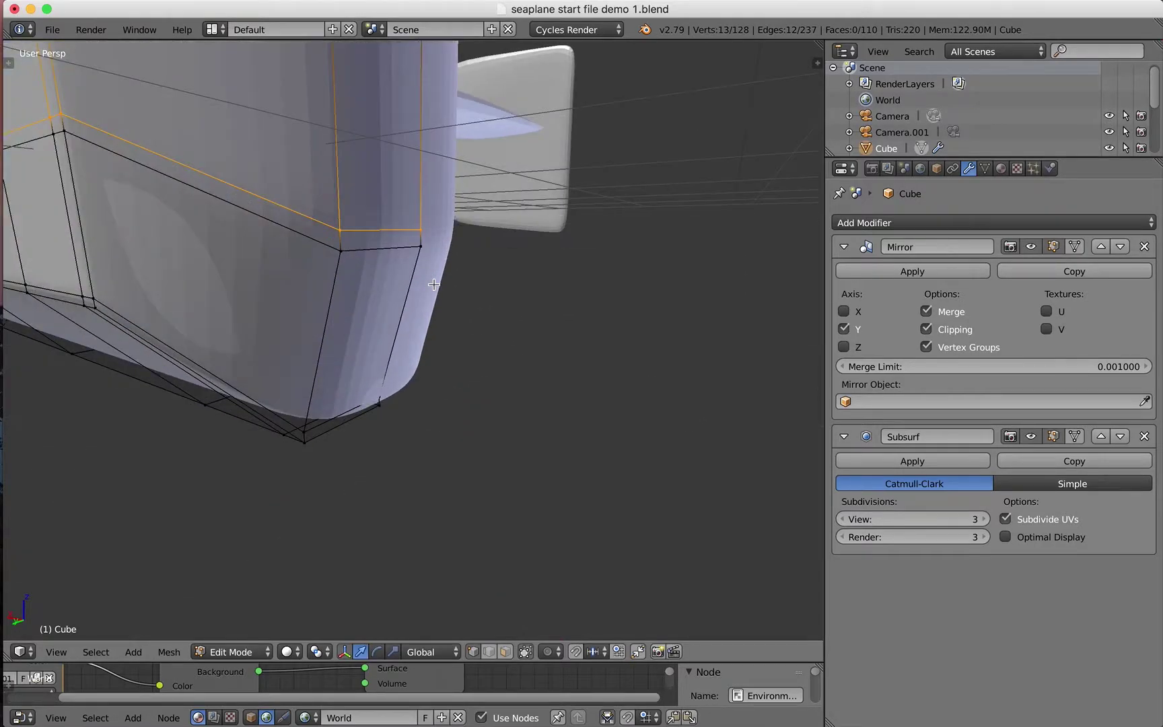
# Step: In edge selection mode, select the nose's lower horizontal edge and pull it forward along X into a projecting tip
pyautogui.click(493, 651)
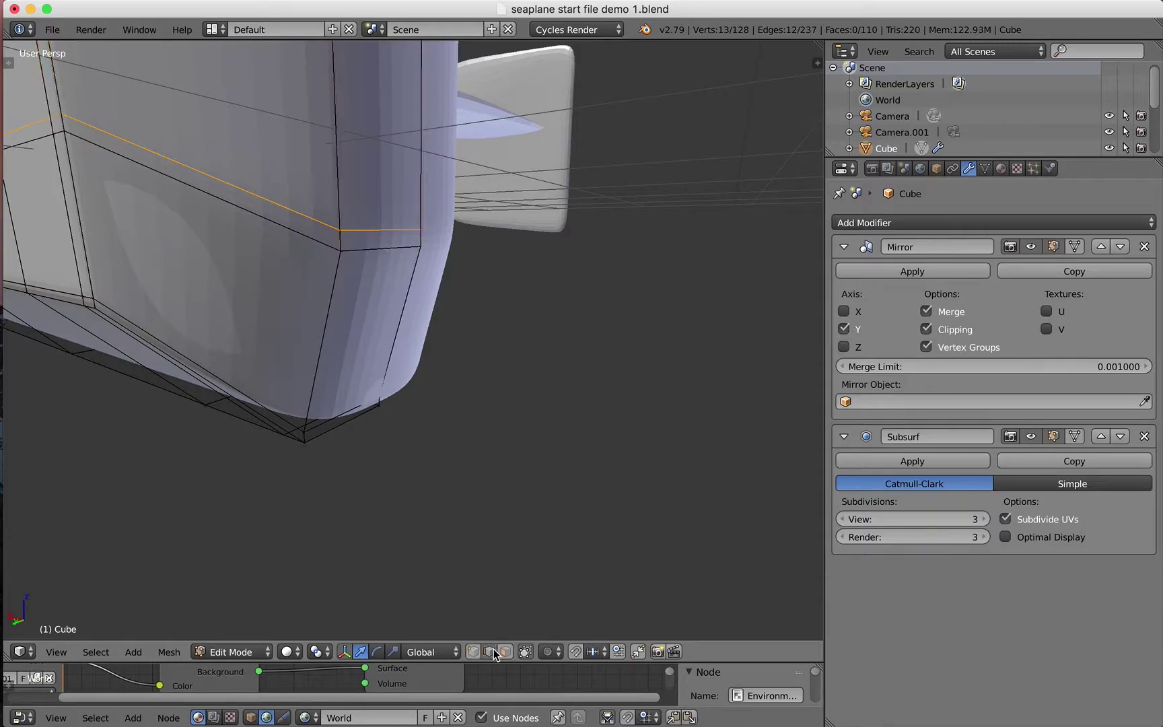
pyautogui.rightClick(388, 250)
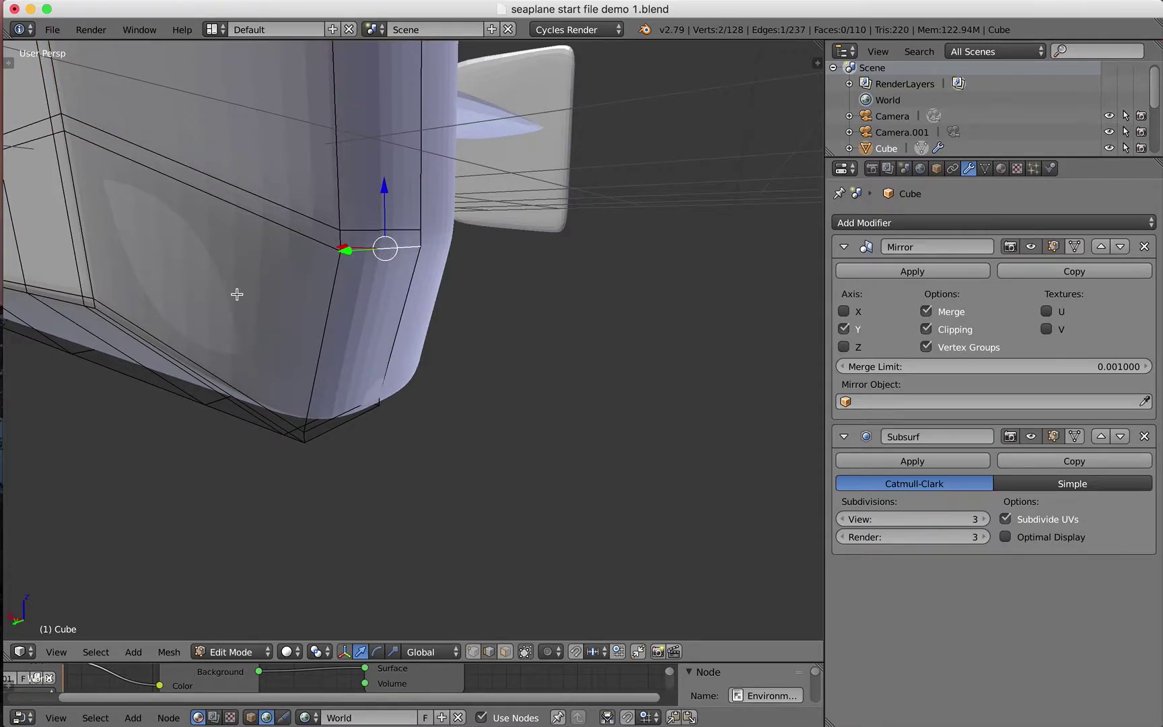
pyautogui.moveTo(237, 294); pyautogui.dragTo(245, 301, button='middle')
pyautogui.moveTo(427, 336); pyautogui.dragTo(567, 356)
pyautogui.moveTo(499, 411)
pyautogui.mouseDown(button='middle')
pyautogui.moveTo(512, 395)
pyautogui.moveTo(462, 412)
pyautogui.moveTo(512, 415)
pyautogui.mouseUp(button='middle')
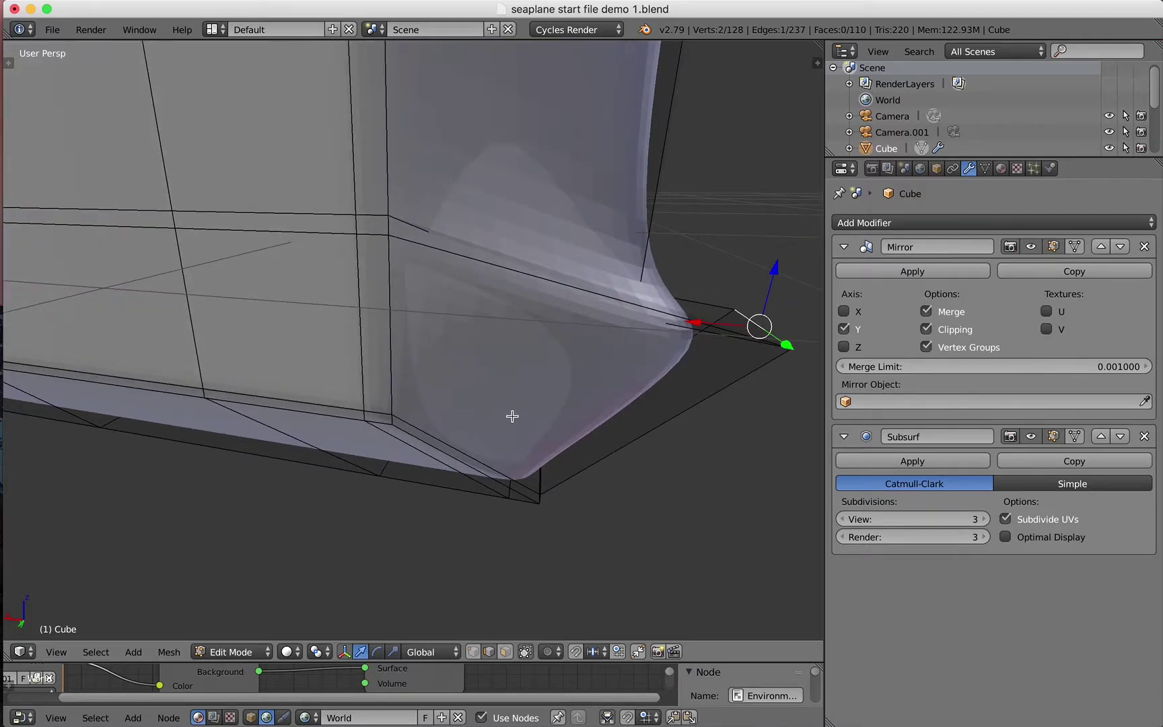
# Step: Add a lengthwise loop cut below the projecting edge and slide it up close beneath that edge to sharpen it
pyautogui.hotkey('ctrl', 'r')
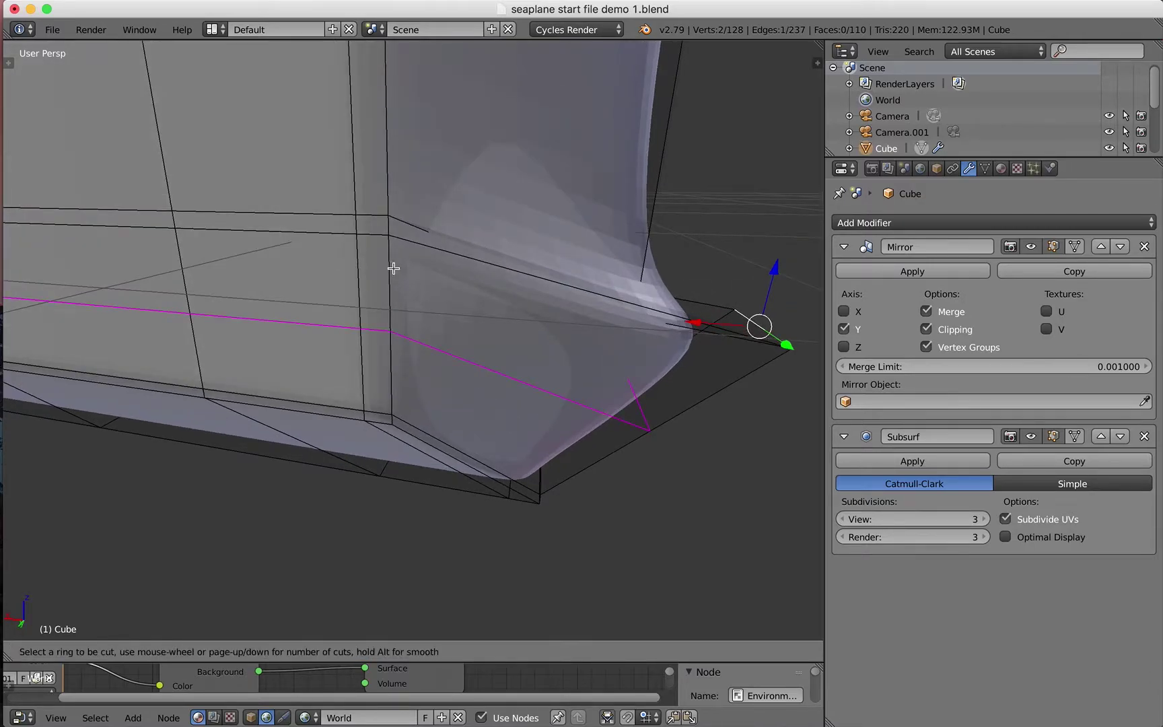
pyautogui.click(402, 286)
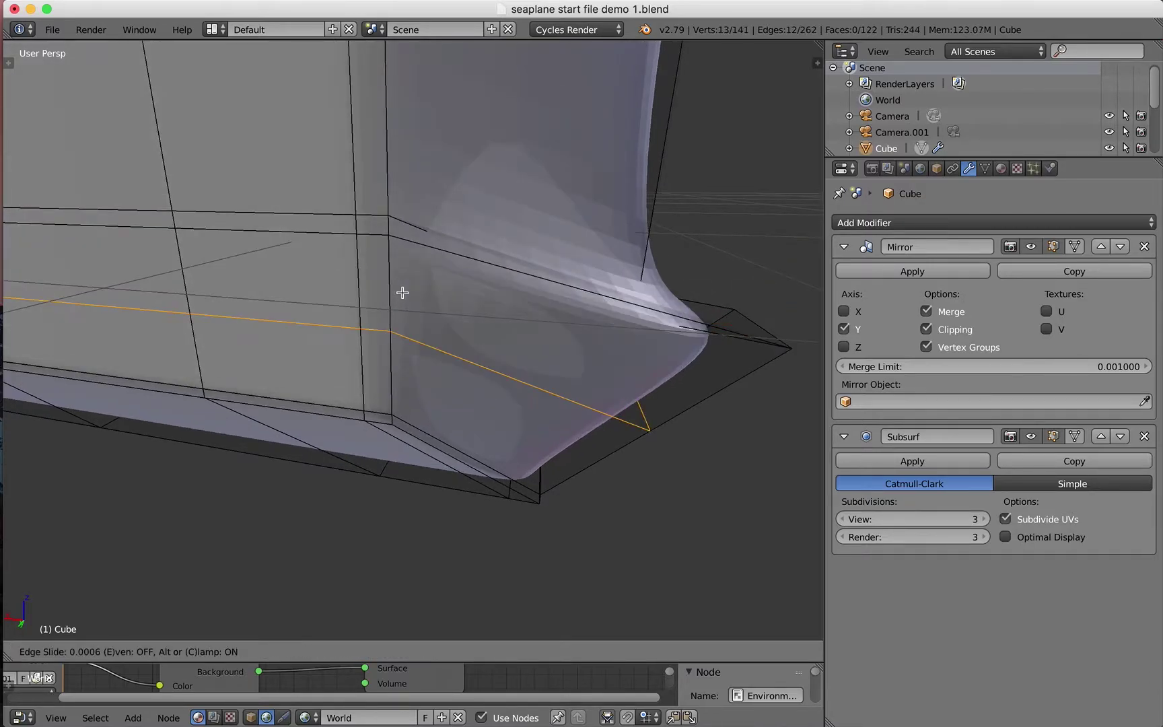
pyautogui.click(435, 210)
pyautogui.moveTo(436, 210); pyautogui.dragTo(442, 247, button='middle')
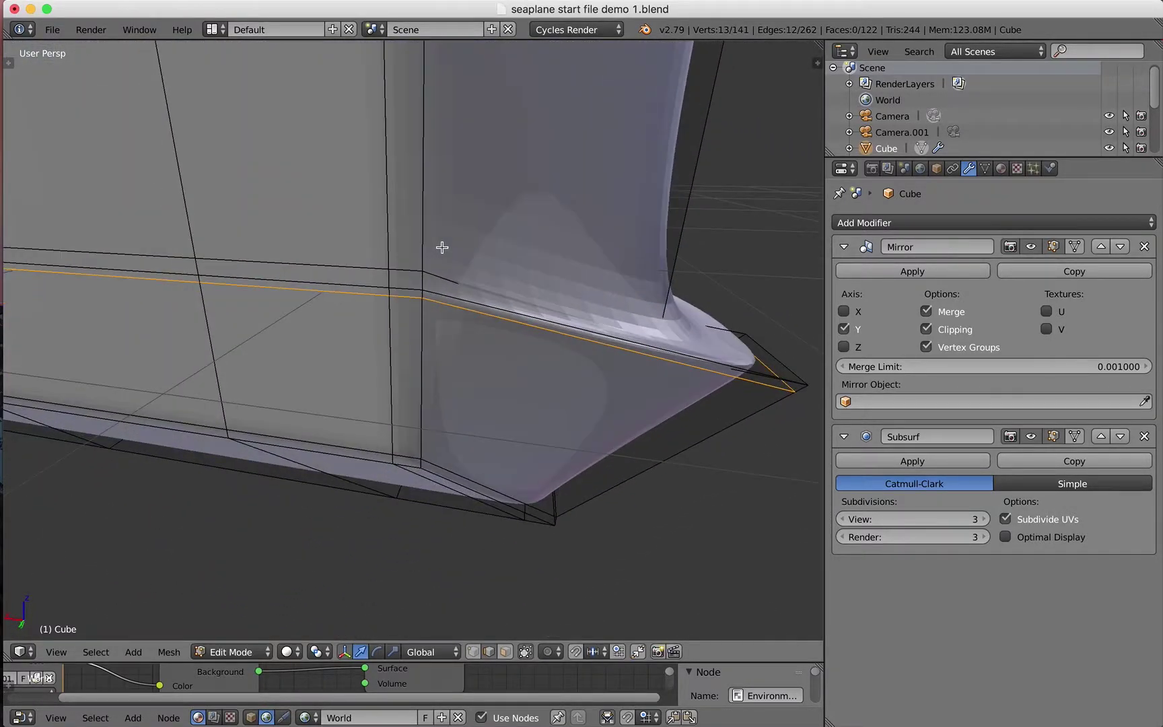
# Step: Add a lengthwise loop cut on the upper fuselage side and slide it down close above the projecting tip's edge loops
pyautogui.hotkey('ctrl', 'r')
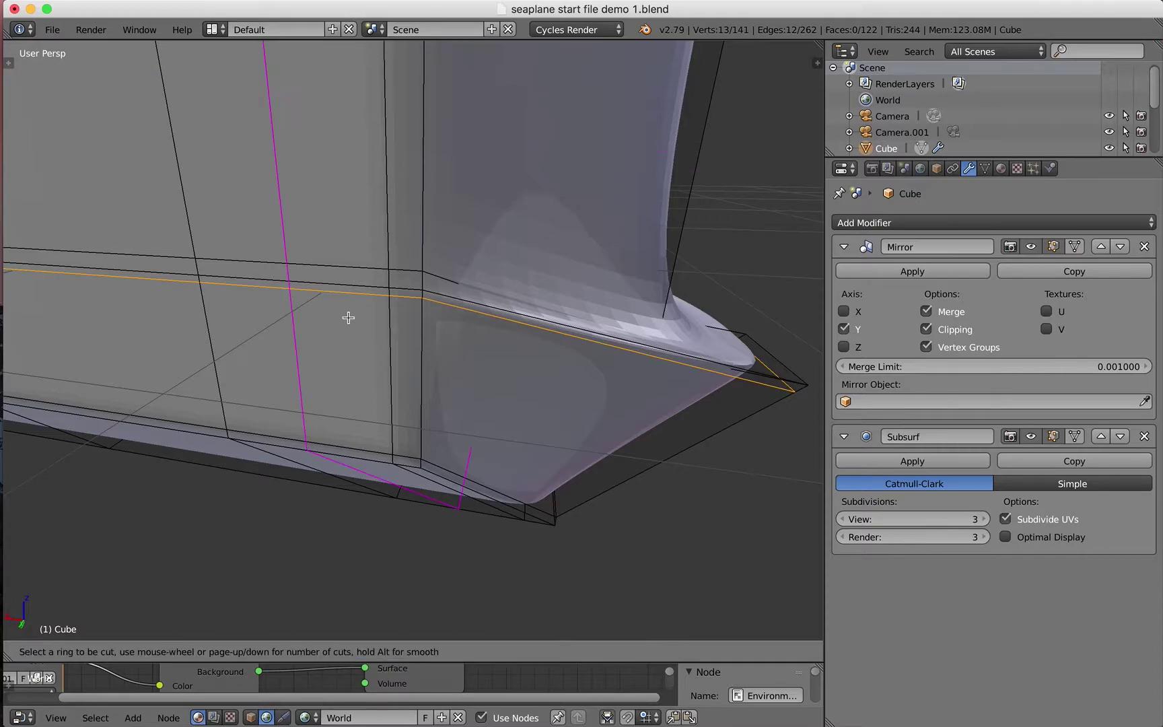
pyautogui.click(371, 189)
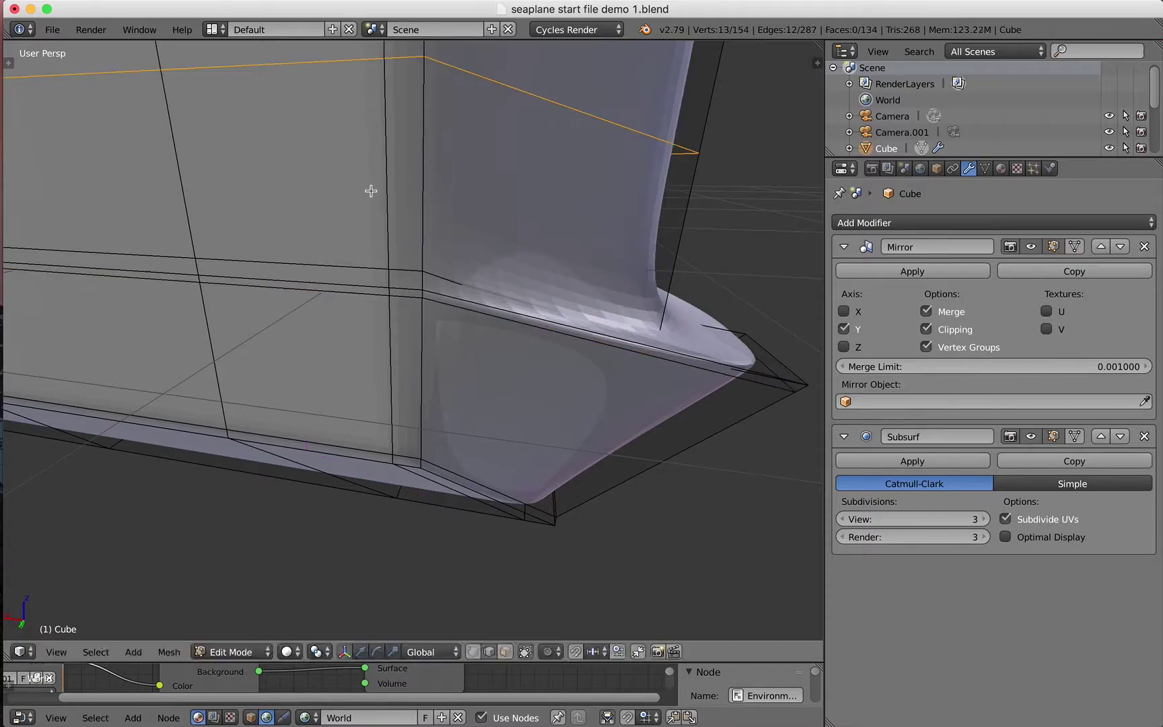
pyautogui.click(371, 432)
pyautogui.moveTo(488, 415); pyautogui.dragTo(460, 418, button='middle')
pyautogui.moveTo(392, 487); pyautogui.dragTo(426, 467, button='middle')
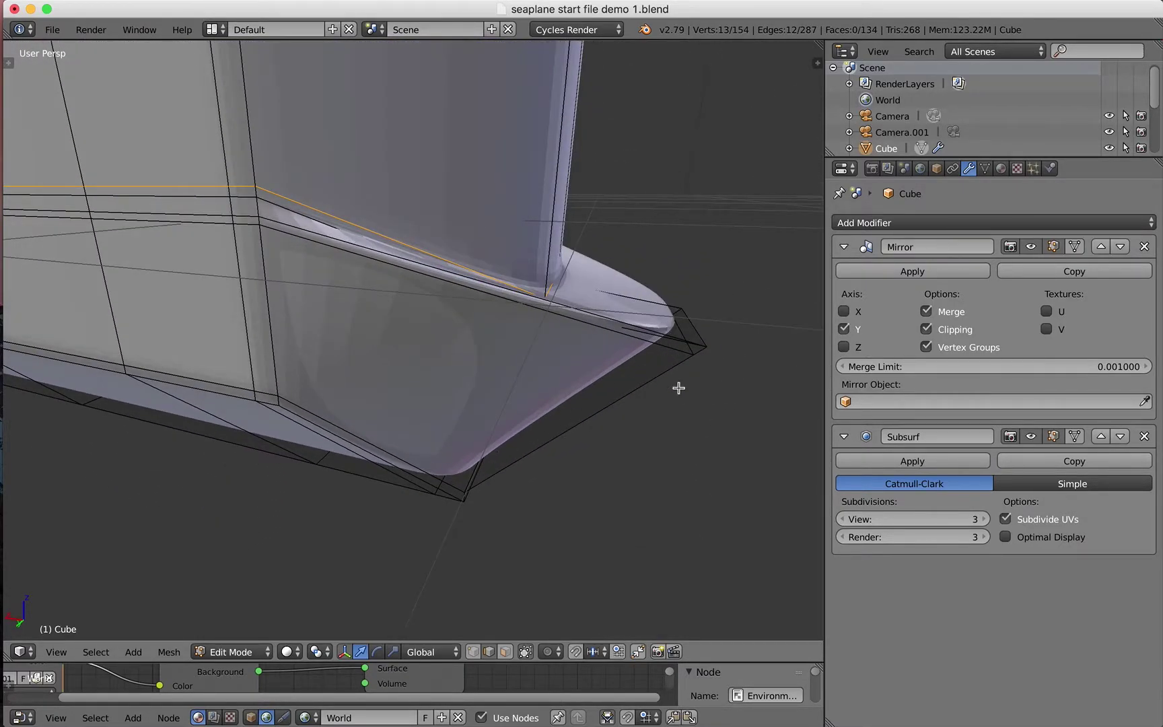
# Step: In wireframe shading, box-select the four vertices at the projecting tip and move them further forward along X
pyautogui.press('z')
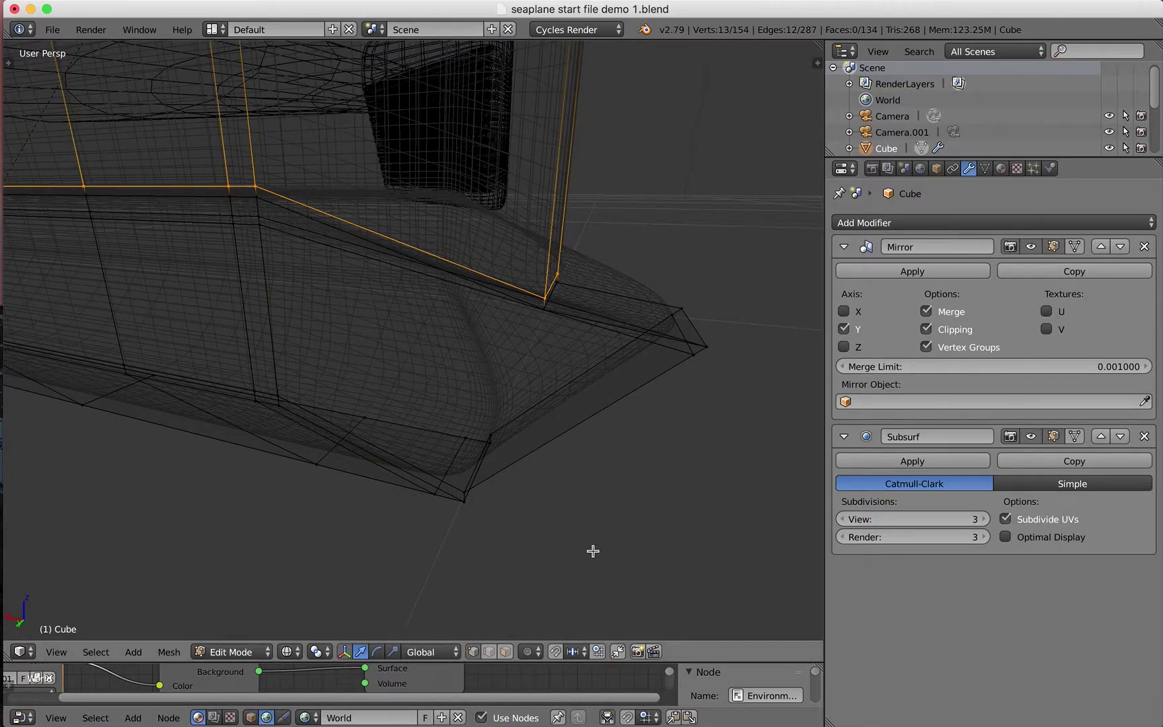
pyautogui.press('a')
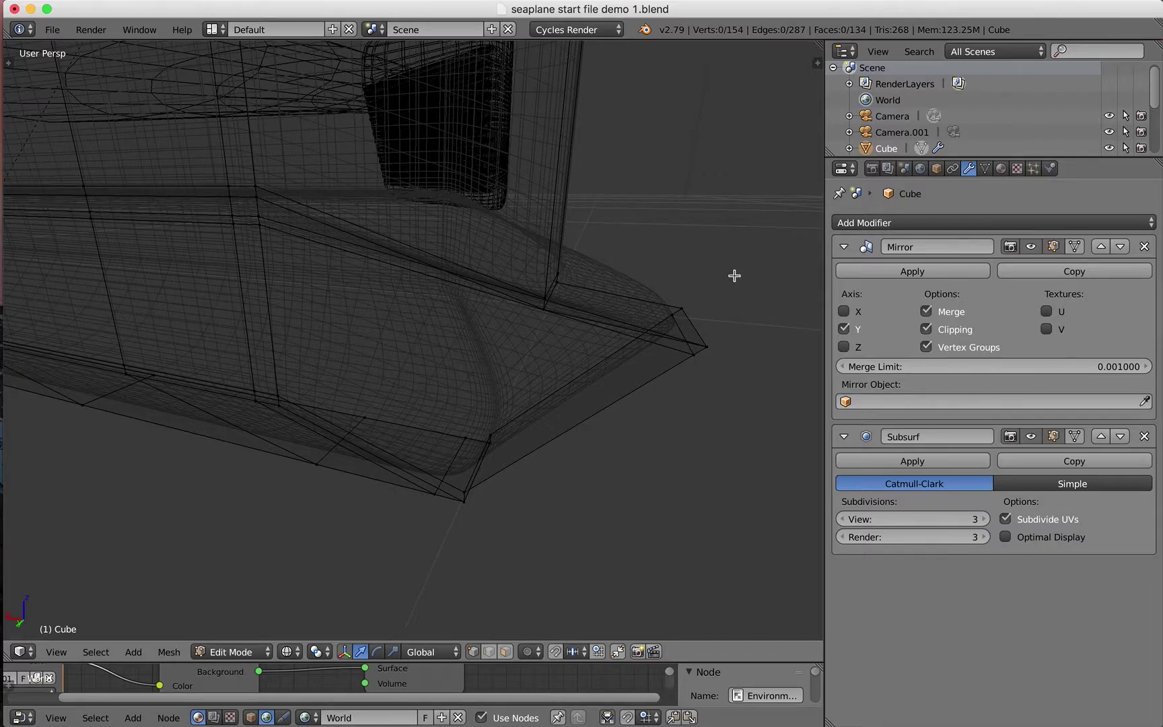
pyautogui.moveTo(736, 273); pyautogui.dragTo(631, 428)
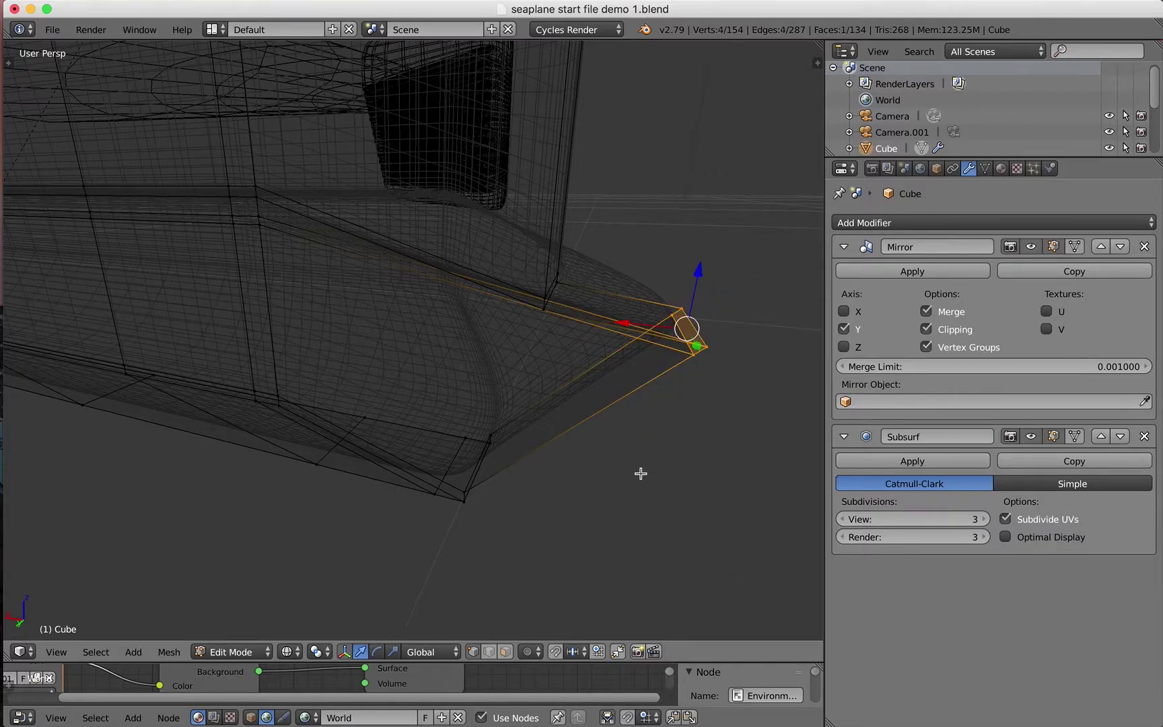
pyautogui.moveTo(625, 321); pyautogui.dragTo(705, 321)
# Step: Raise the selected tip vertices about 0.14 along Z and return to solid shading
pyautogui.press('g')
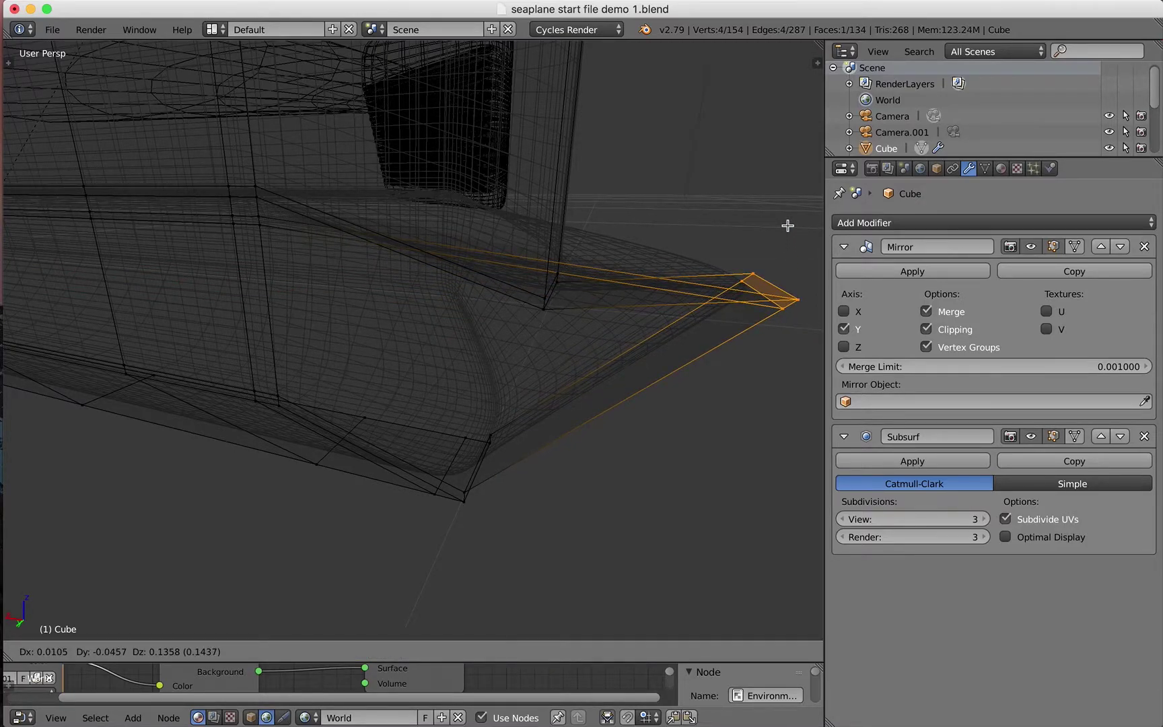
pyautogui.press('z')
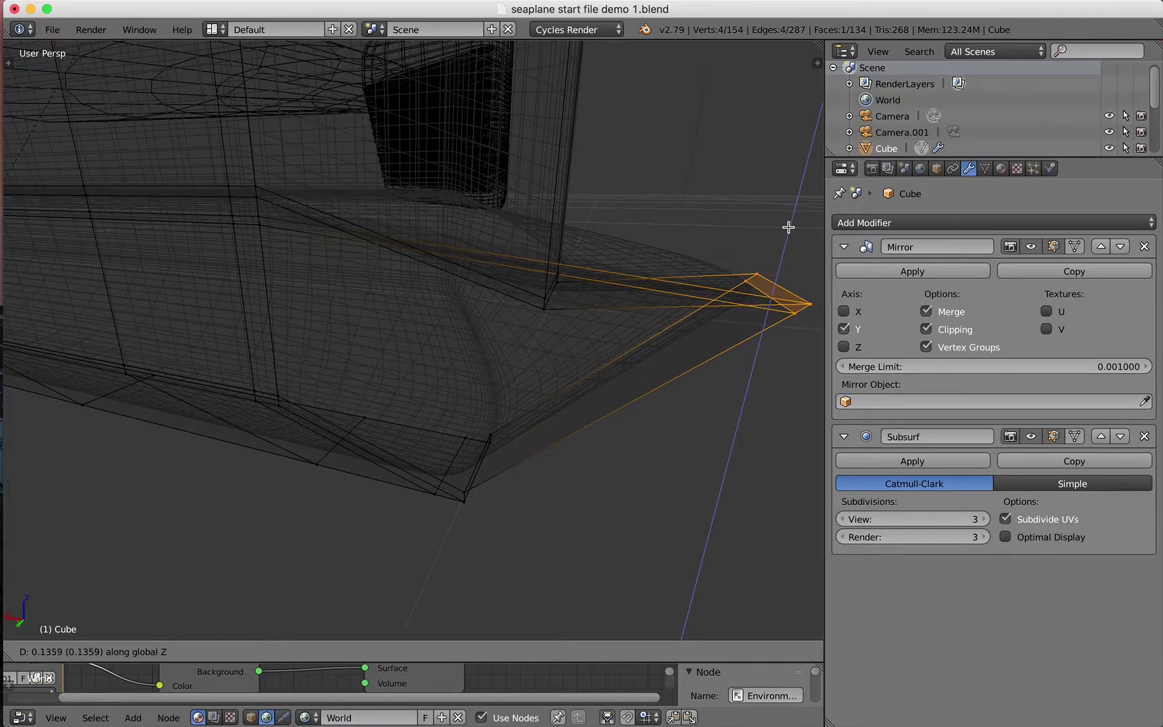
pyautogui.click(789, 228)
pyautogui.moveTo(790, 227); pyautogui.dragTo(796, 200)
pyautogui.moveTo(714, 395); pyautogui.dragTo(693, 399, button='middle')
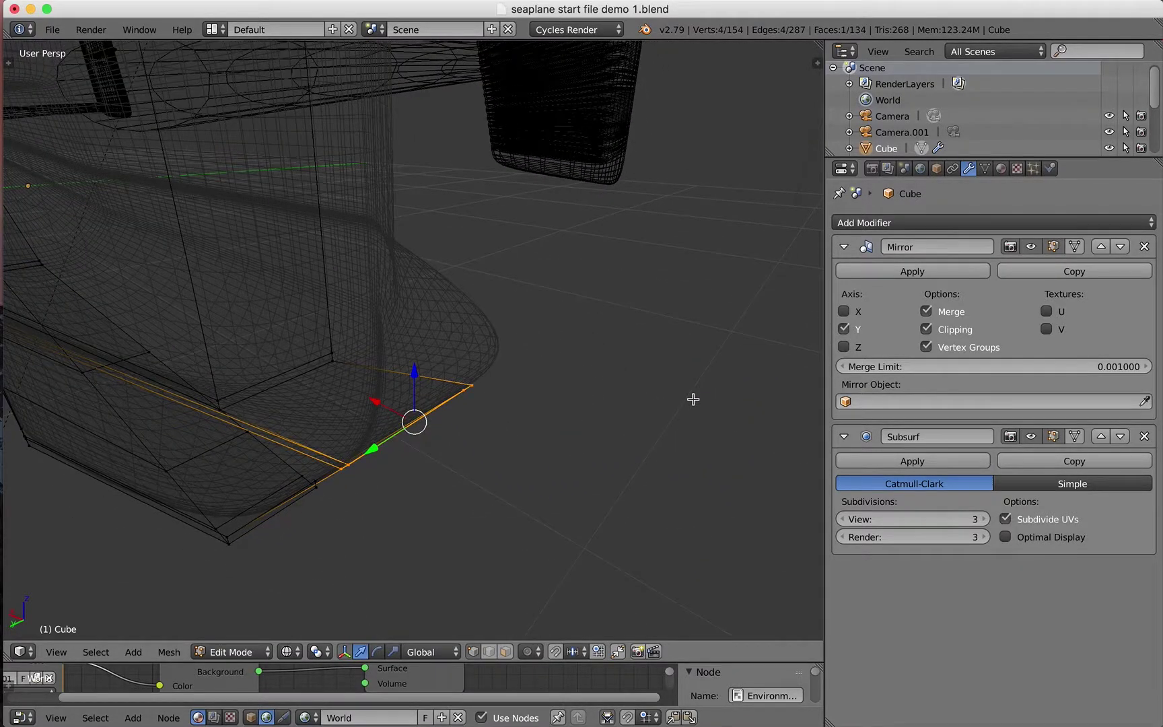
pyautogui.press('z')
pyautogui.moveTo(554, 424)
pyautogui.mouseDown(button='middle')
pyautogui.moveTo(614, 420)
pyautogui.moveTo(581, 431)
pyautogui.moveTo(407, 407)
pyautogui.moveTo(529, 410)
pyautogui.moveTo(568, 428)
pyautogui.mouseUp(button='middle')
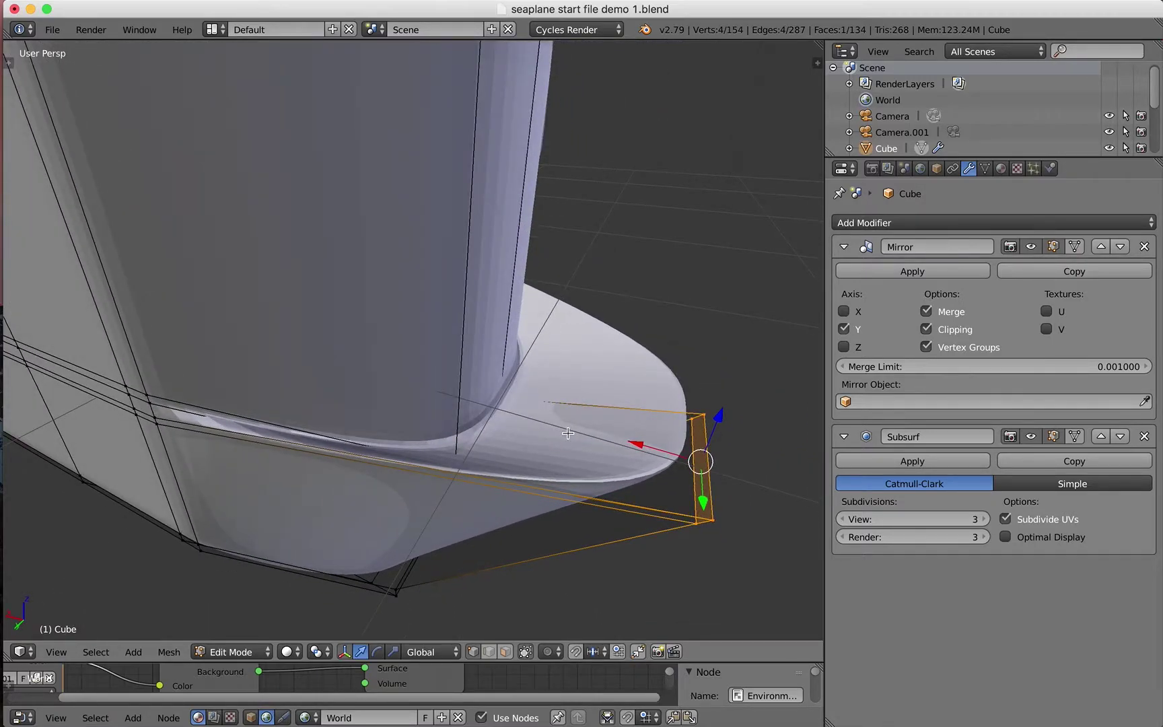
# Step: In face selection mode, select the top face of the projecting hull tip and delete it
pyautogui.click(505, 651)
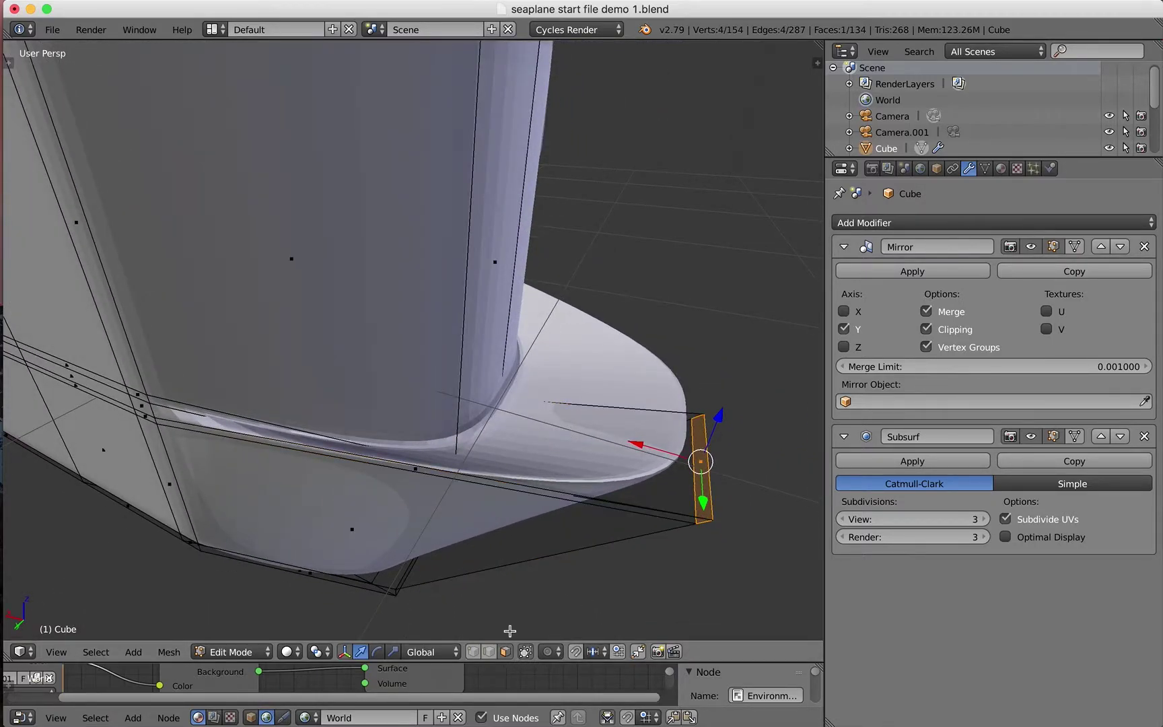
pyautogui.rightClick(553, 448)
pyautogui.moveTo(553, 447); pyautogui.dragTo(577, 458, button='middle')
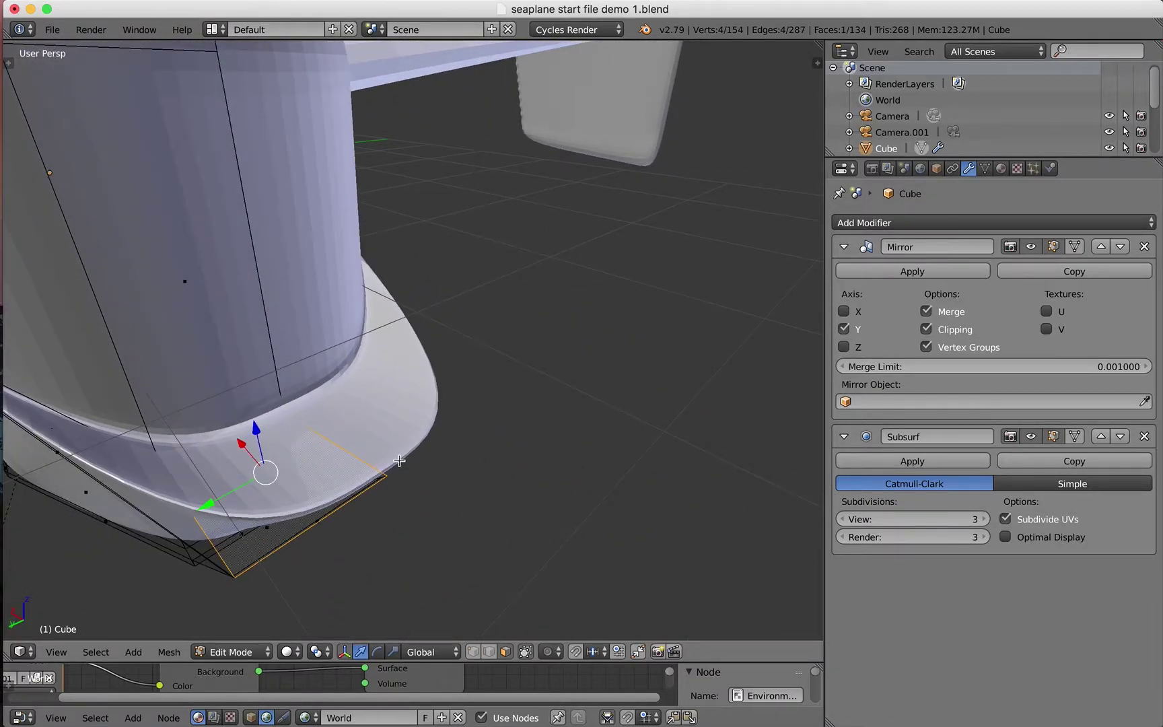
pyautogui.press('x')
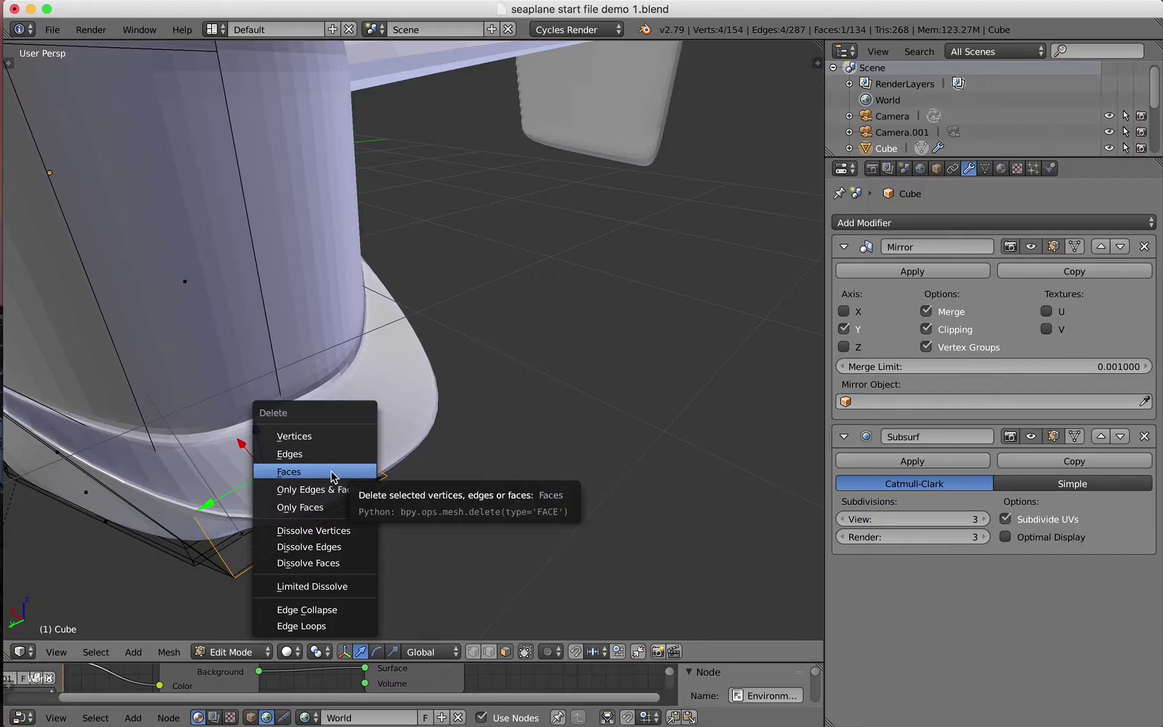
pyautogui.click(326, 474)
pyautogui.moveTo(316, 470); pyautogui.dragTo(300, 475, button='middle')
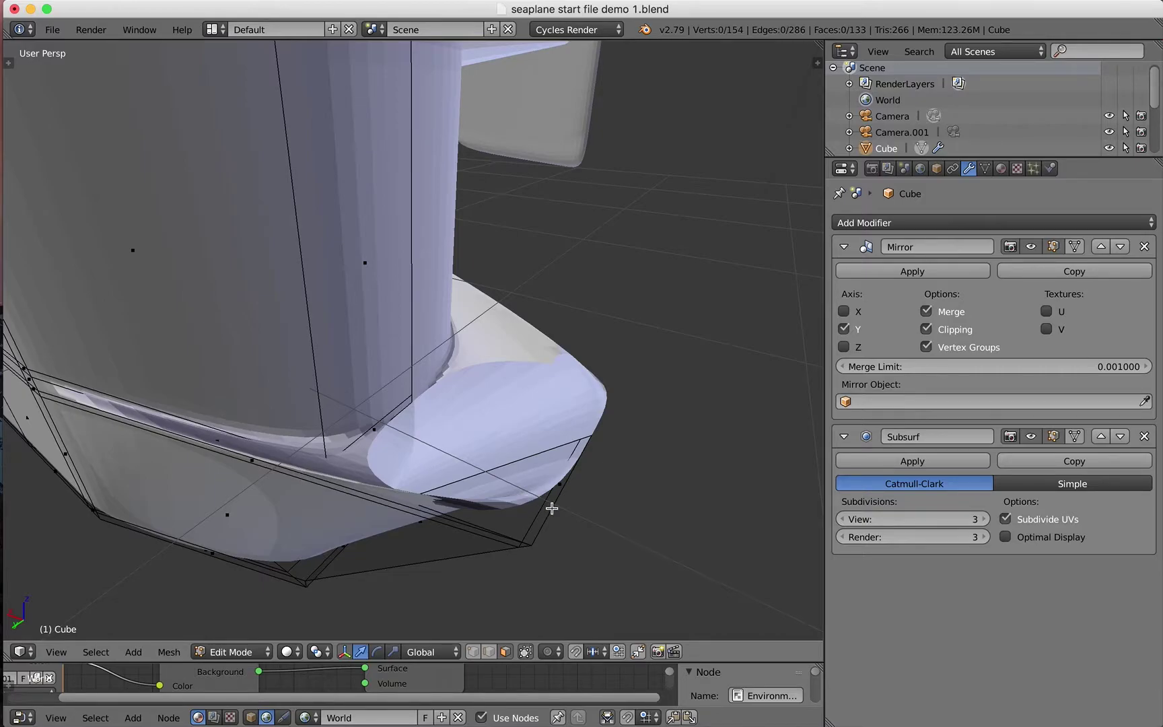
# Step: In edge selection mode, select the three connected edges around the front, side and back of the tip's opening
pyautogui.click(490, 652)
pyautogui.rightClick(558, 507)
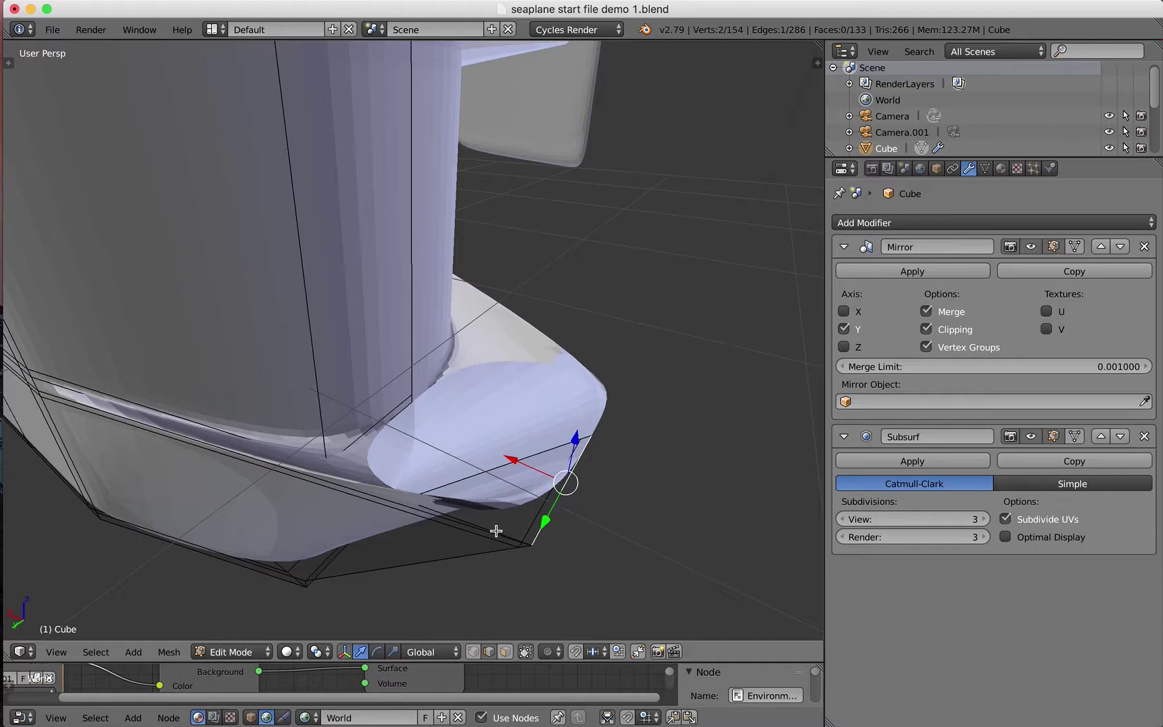
pyautogui.keyDown('shift'); pyautogui.rightClick(420, 505); pyautogui.keyUp('shift')
pyautogui.moveTo(460, 533)
pyautogui.mouseDown(button='middle')
pyautogui.moveTo(415, 533)
pyautogui.moveTo(437, 530)
pyautogui.mouseUp(button='middle')
pyautogui.keyDown('shift'); pyautogui.rightClick(150, 456); pyautogui.keyUp('shift')
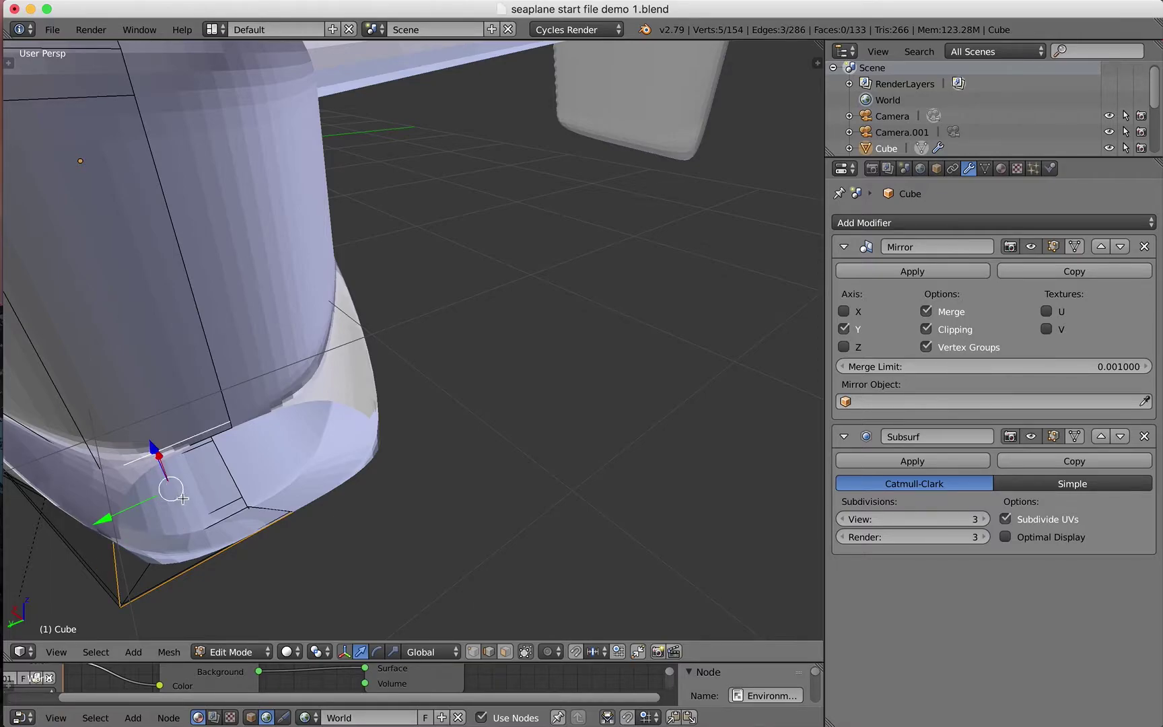
# Step: Extrude the opening's selected edges upward along Z by about 0.13
pyautogui.press('e')
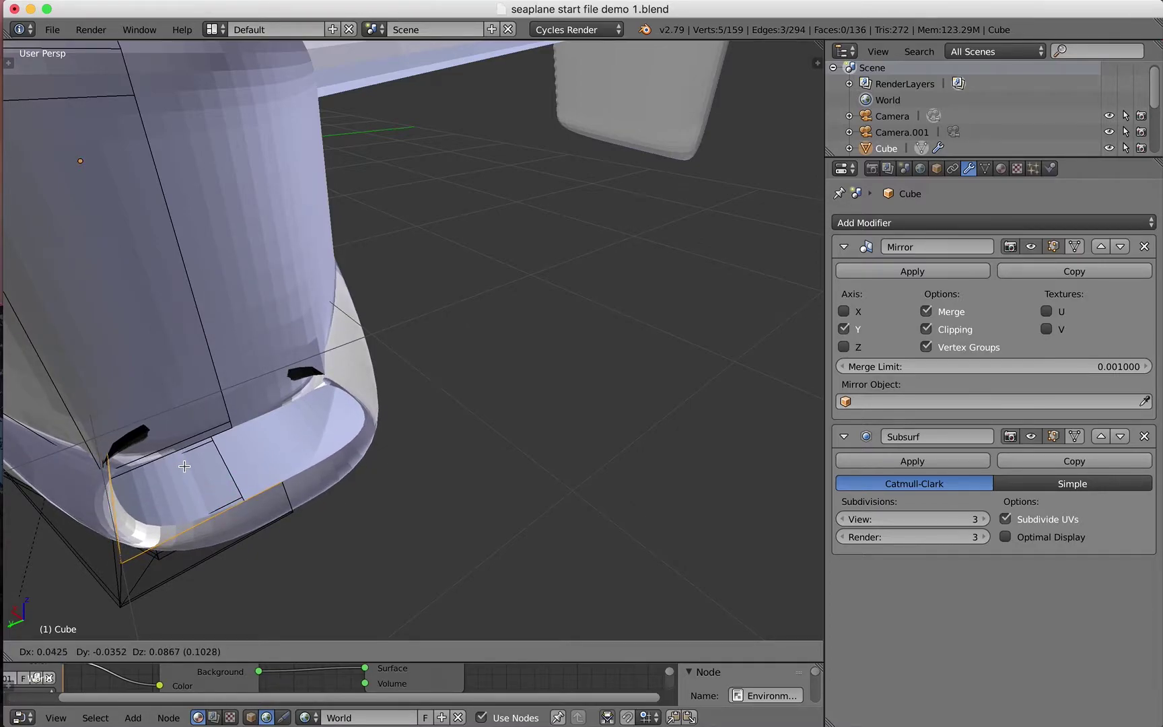
pyautogui.press('z')
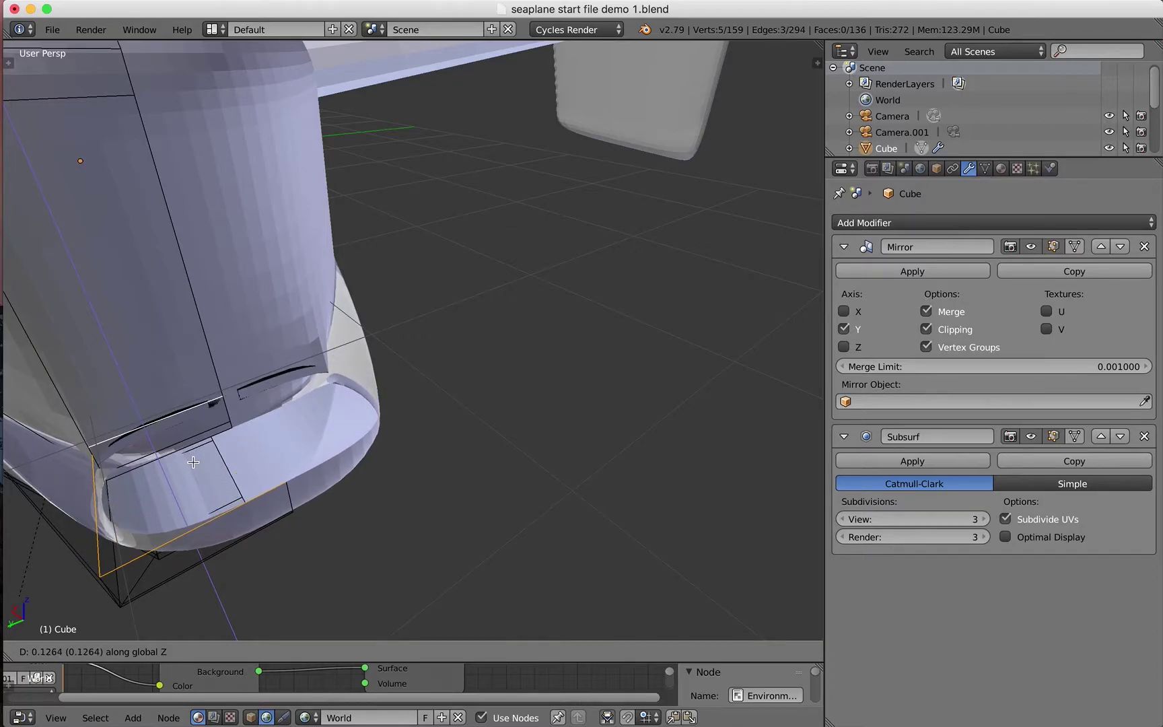
pyautogui.click(193, 461)
# Step: Extrude the raised rim again, scale it inward to about 0.94, and view the tip in front orthographic view
pyautogui.press('e')
pyautogui.press('s')
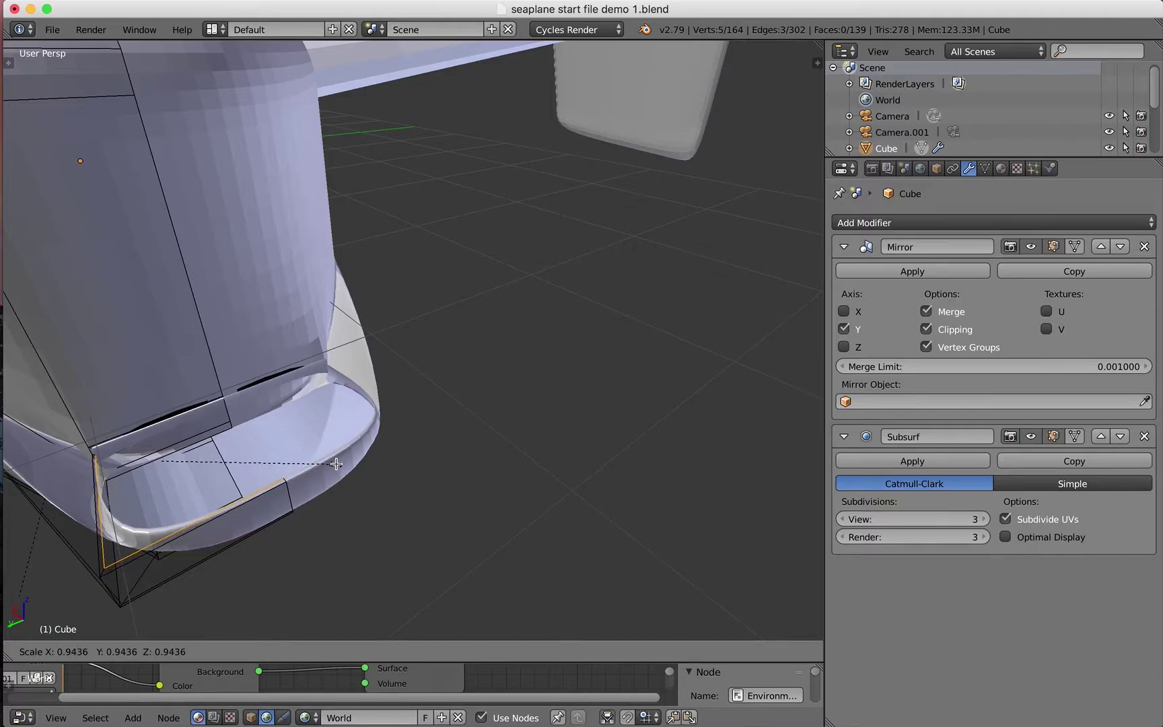
pyautogui.click(332, 462)
pyautogui.moveTo(271, 519); pyautogui.dragTo(302, 505, button='middle')
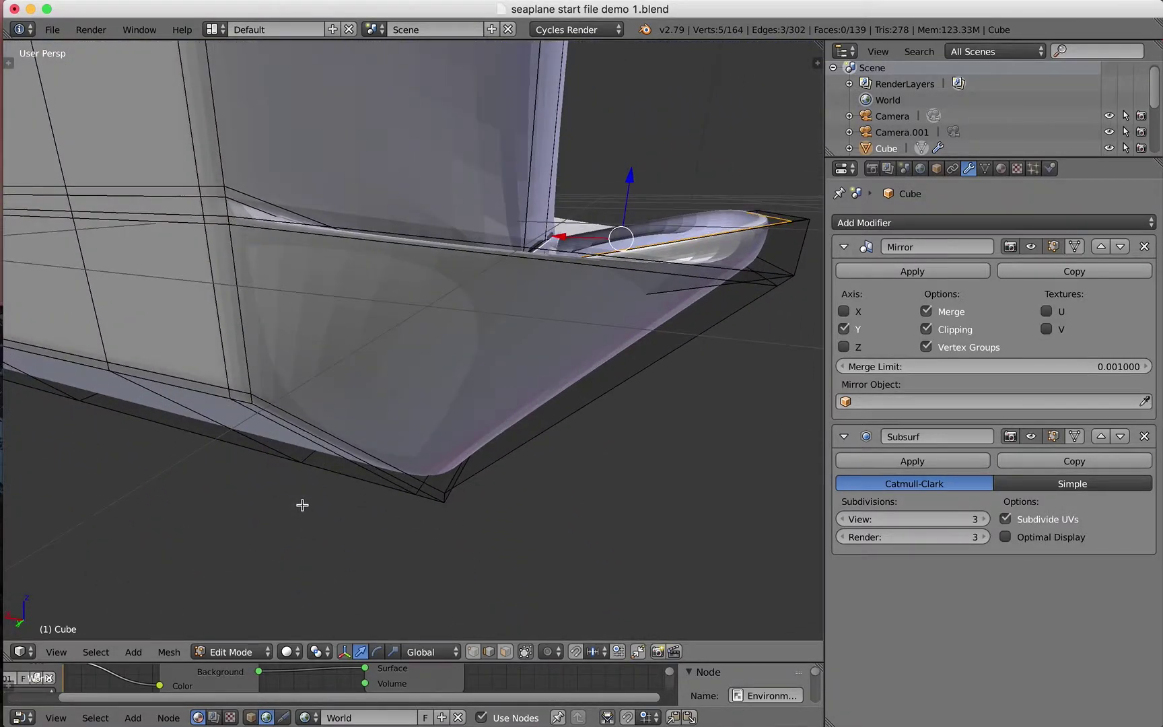
pyautogui.press('KP_1')
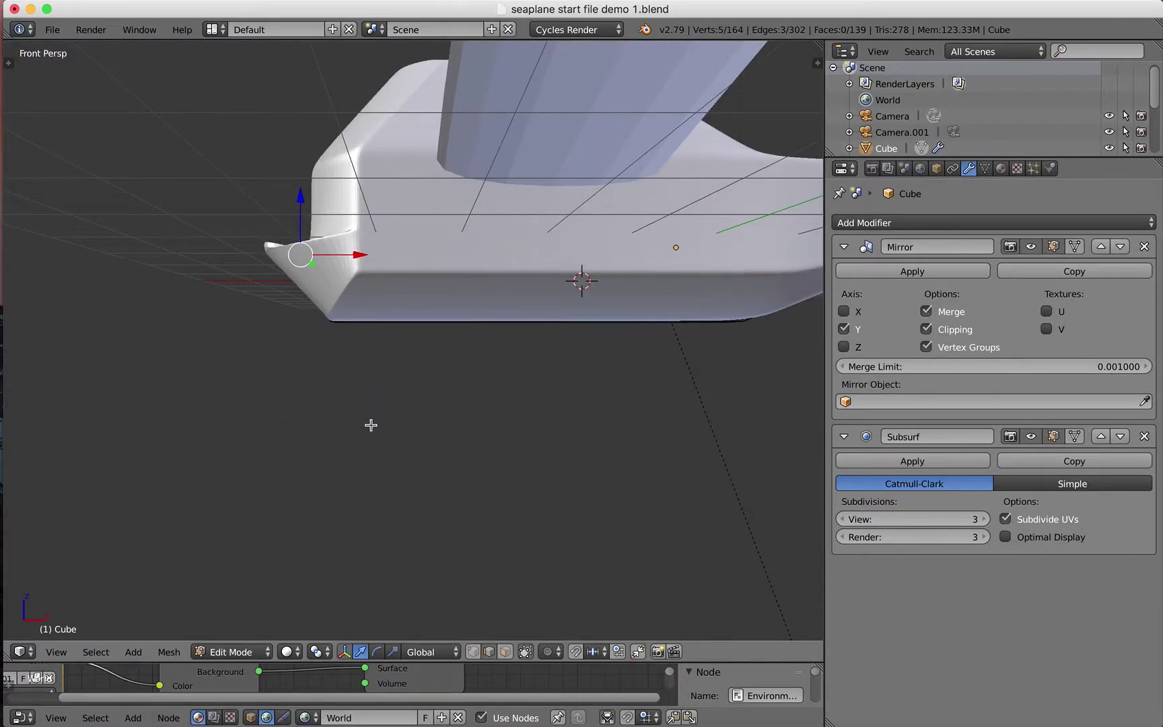
pyautogui.press('KP_5')
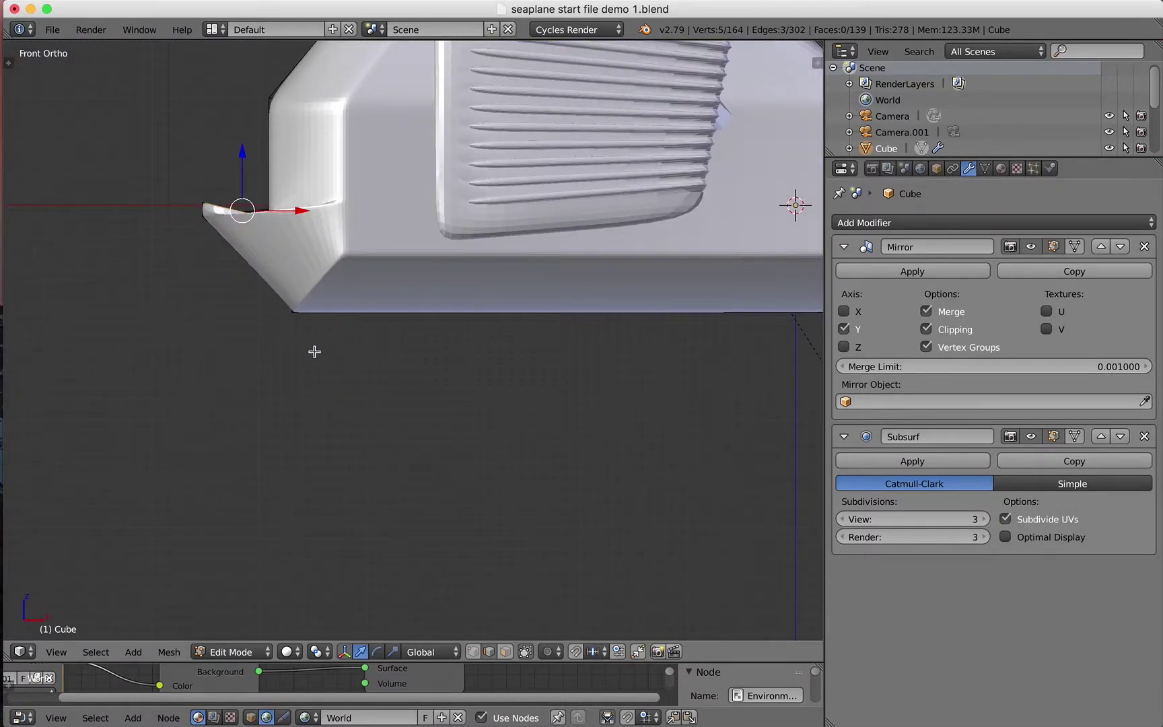
# Step: In front wireframe view, rotate the hull tip's selected inner rim edges by about -13 degrees
pyautogui.press('z')
pyautogui.scroll(-4, 294, 325)
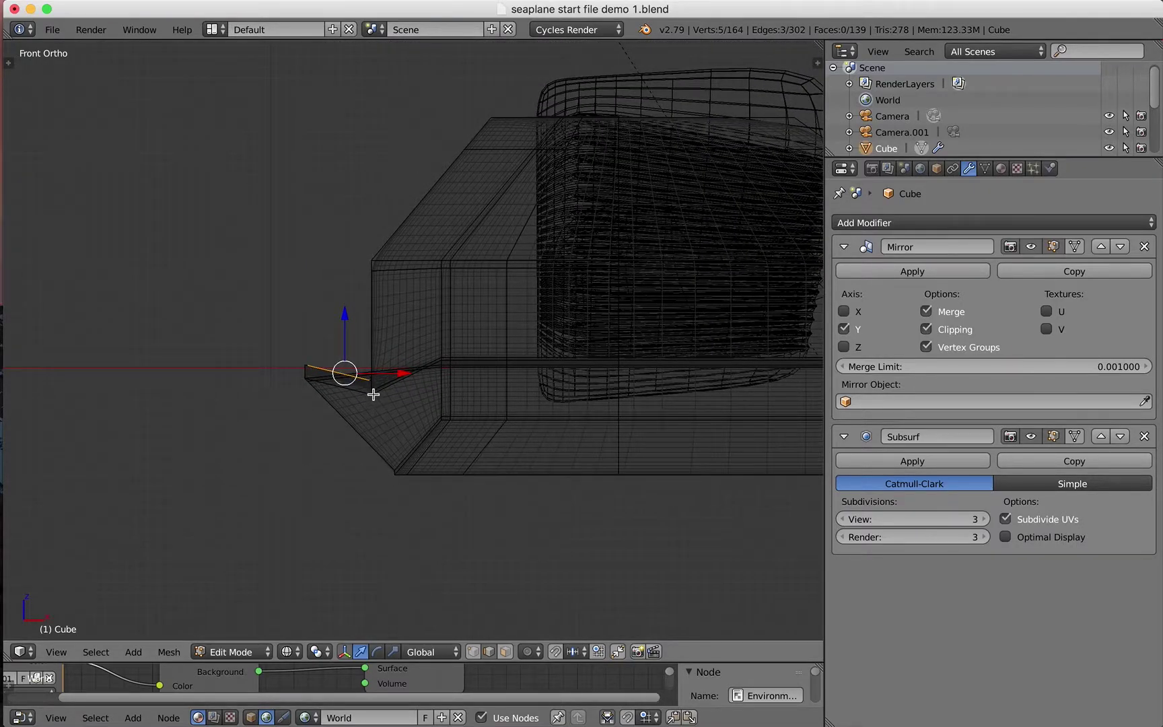
pyautogui.scroll(4, 373, 398)
pyautogui.press('r')
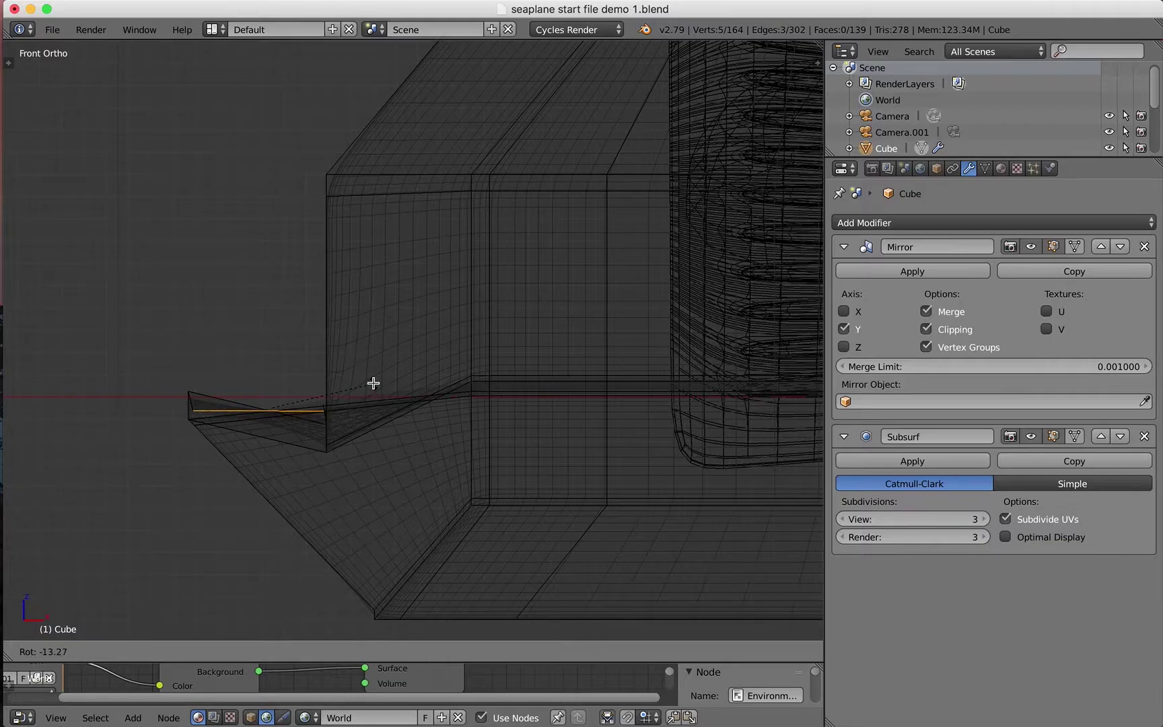
pyautogui.click(374, 382)
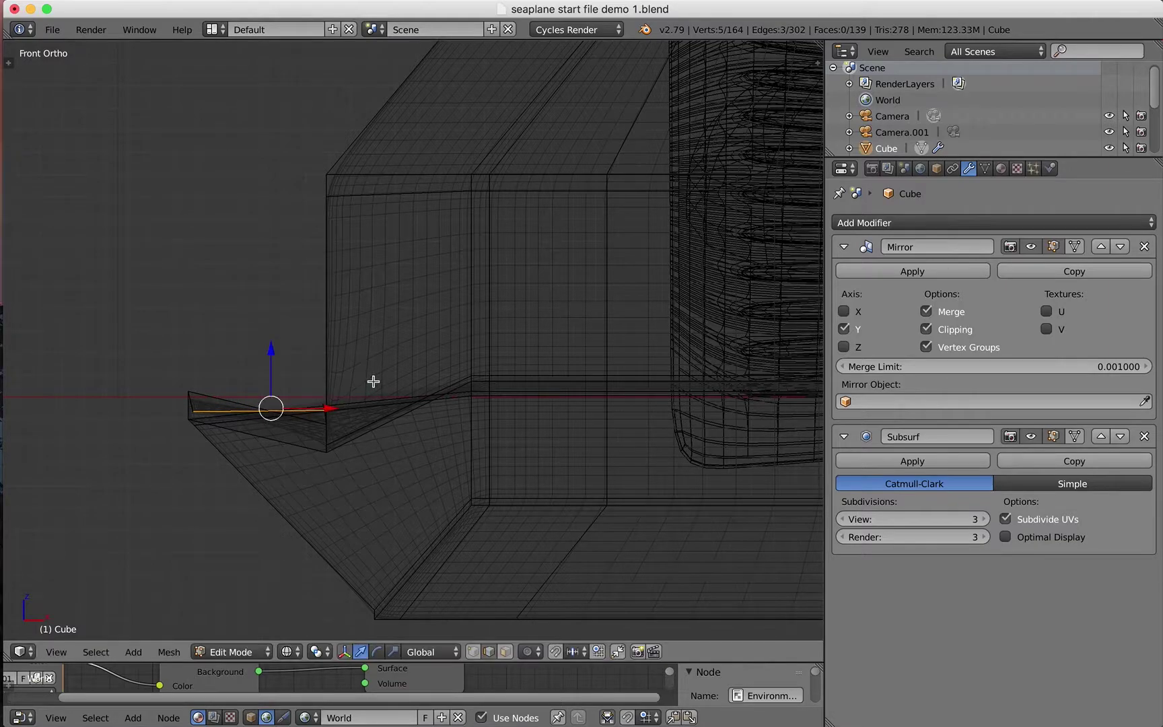
# Step: Move the selected inner rim edges up along Z by about 0.11 and inspect the tip in solid shading
pyautogui.press('g')
pyautogui.press('z')
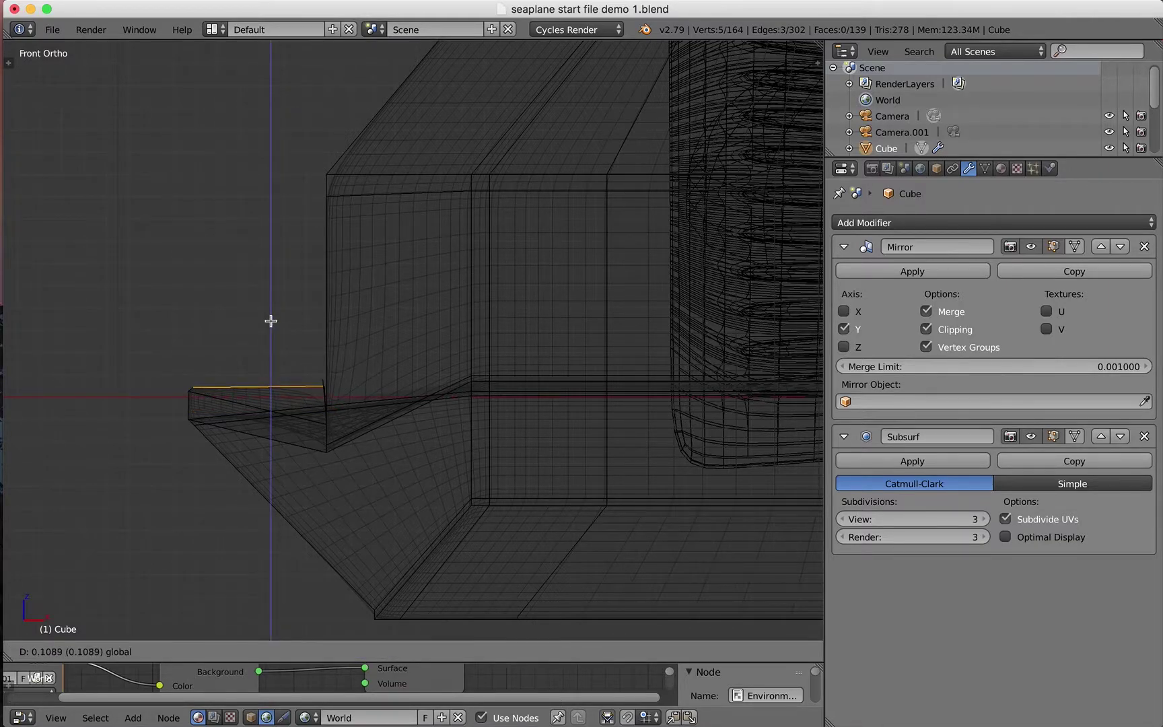
pyautogui.click(270, 323)
pyautogui.moveTo(214, 445); pyautogui.dragTo(267, 472, button='middle')
pyautogui.press('z')
pyautogui.scroll(2, 189, 464)
pyautogui.scroll(-3, 128, 458)
pyautogui.moveTo(49, 512)
pyautogui.mouseDown(button='middle')
pyautogui.moveTo(120, 521)
pyautogui.moveTo(164, 517)
pyautogui.moveTo(173, 500)
pyautogui.moveTo(230, 508)
pyautogui.moveTo(150, 517)
pyautogui.moveTo(186, 512)
pyautogui.mouseUp(button='middle')
pyautogui.moveTo(257, 509)
pyautogui.mouseDown()
pyautogui.moveTo(291, 509)
pyautogui.moveTo(246, 496)
pyautogui.moveTo(279, 516)
pyautogui.mouseUp()
# Step: Undo the rim edits, extrusions and face deletion until the hull tip's closed top face is restored
pyautogui.press('super+z')
pyautogui.press('super+z')
pyautogui.press('super+z')
pyautogui.press('super+z')
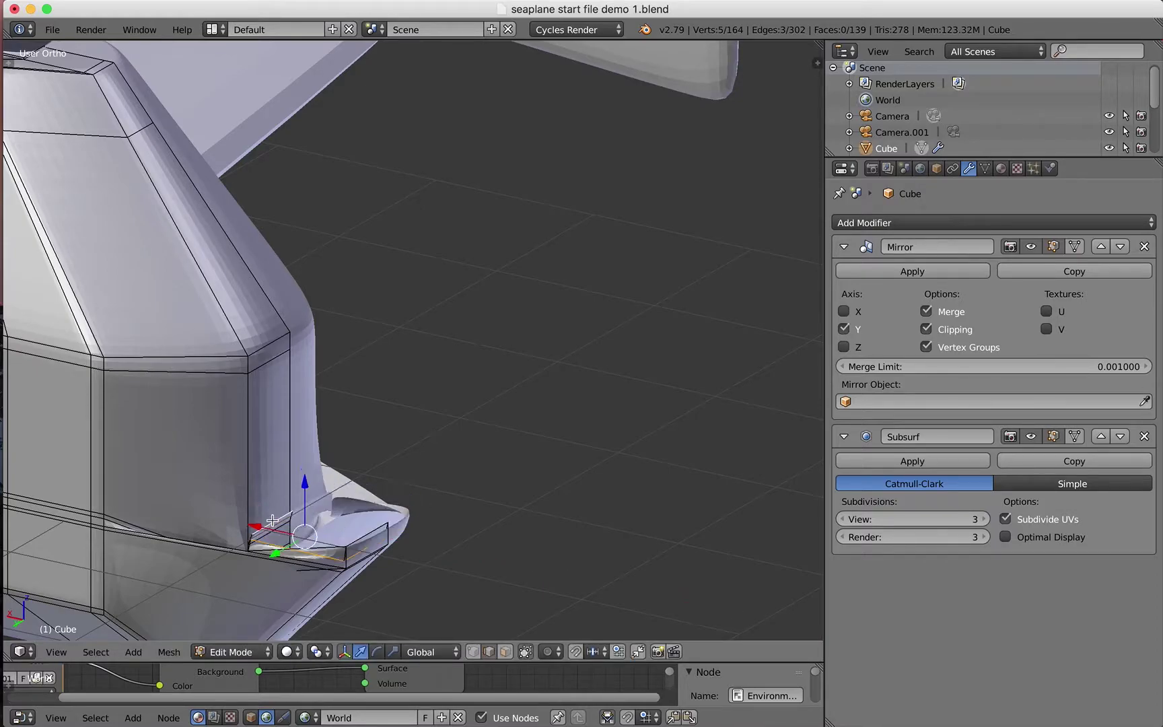
pyautogui.press('super+z')
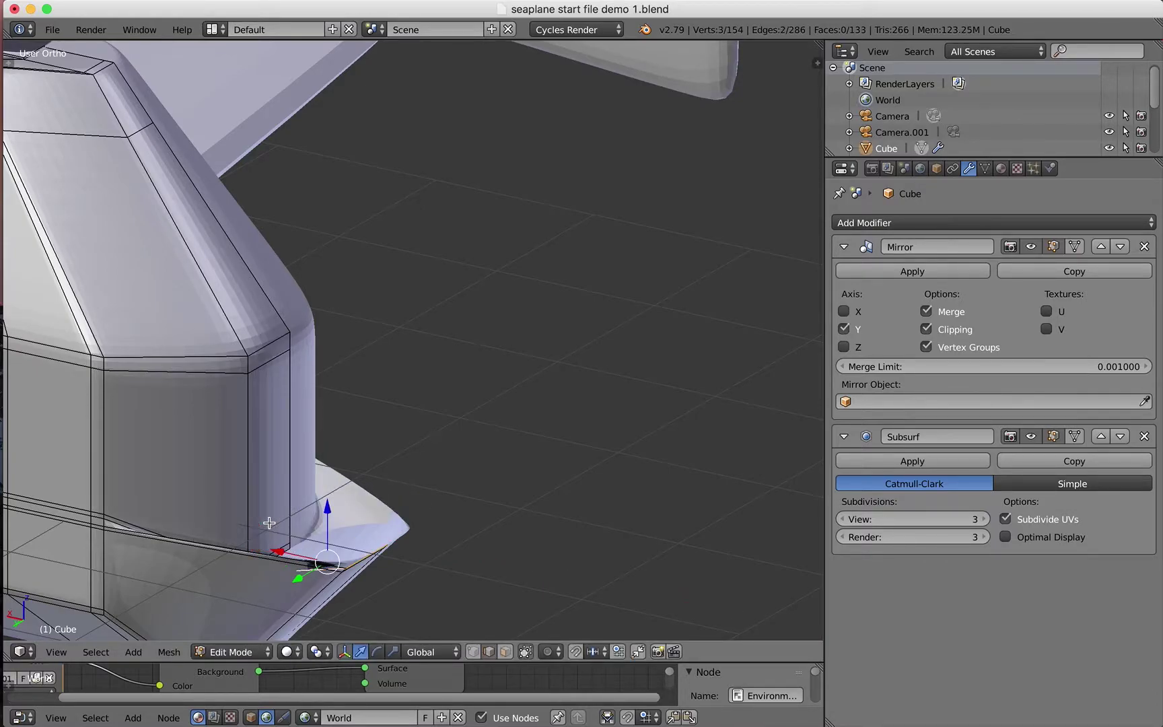
pyautogui.press('super+z')
pyautogui.press('super+z')
pyautogui.moveTo(265, 530); pyautogui.dragTo(146, 515, button='middle')
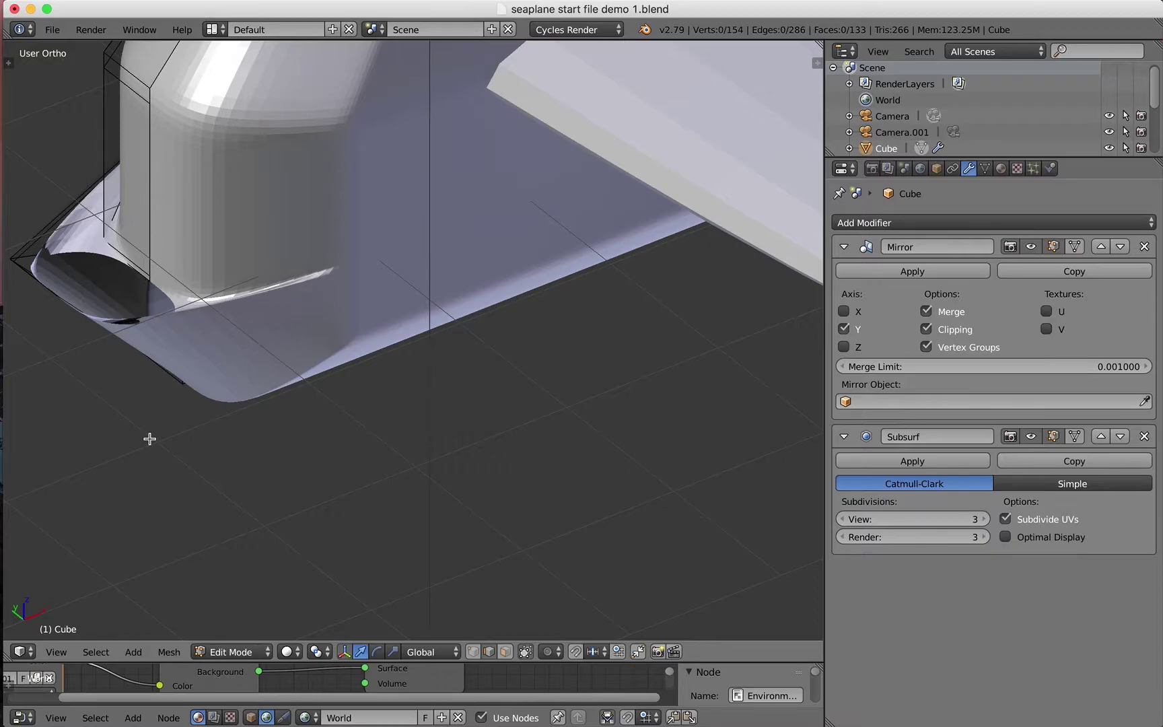
pyautogui.press('super+z')
pyautogui.press('super+z')
pyautogui.moveTo(148, 452); pyautogui.dragTo(329, 419, button='middle')
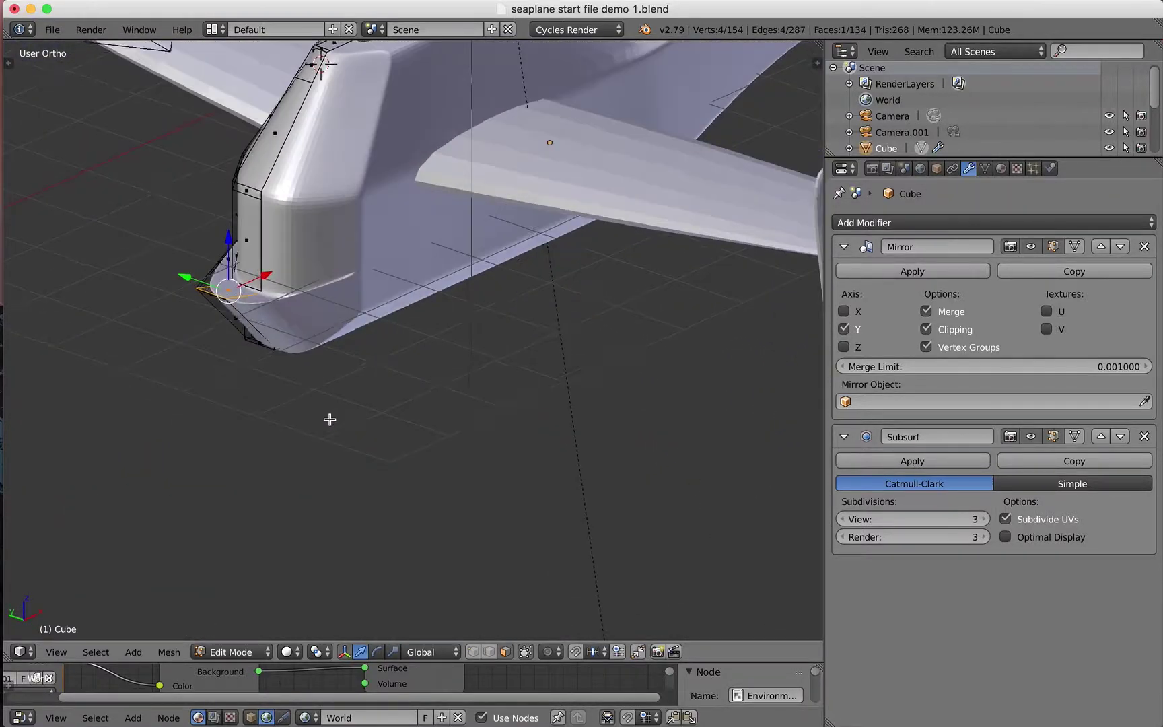
pyautogui.scroll(-5, 358, 449)
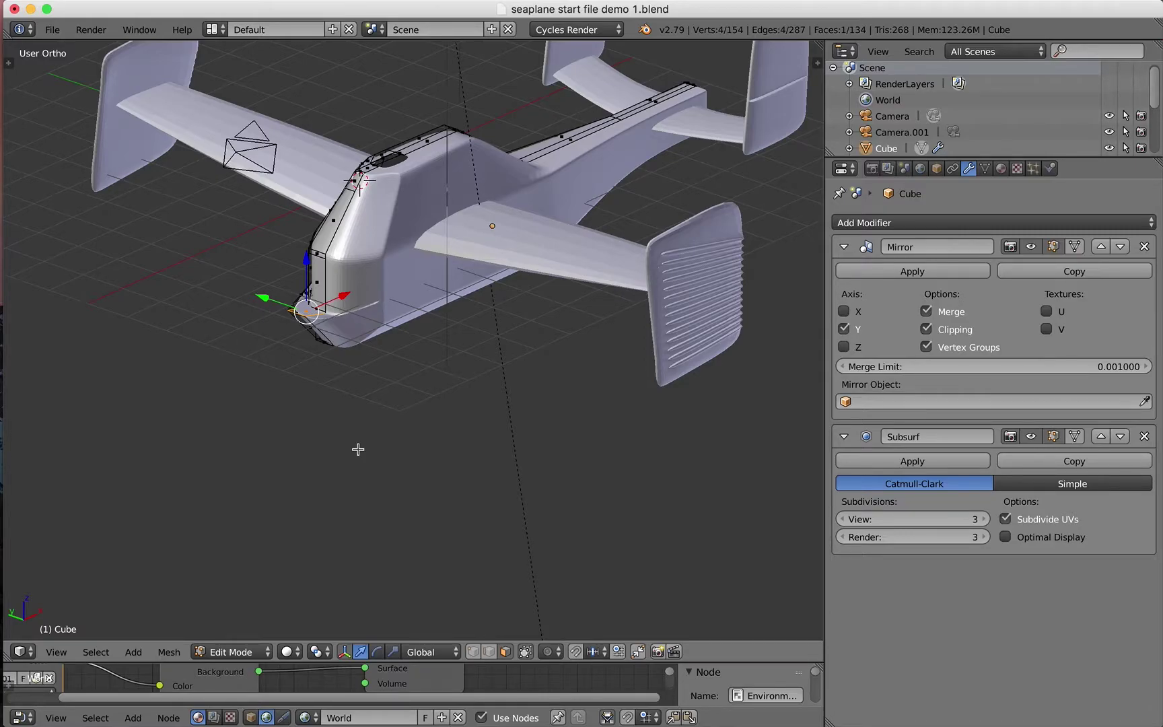
pyautogui.moveTo(229, 493); pyautogui.dragTo(320, 504, button='middle')
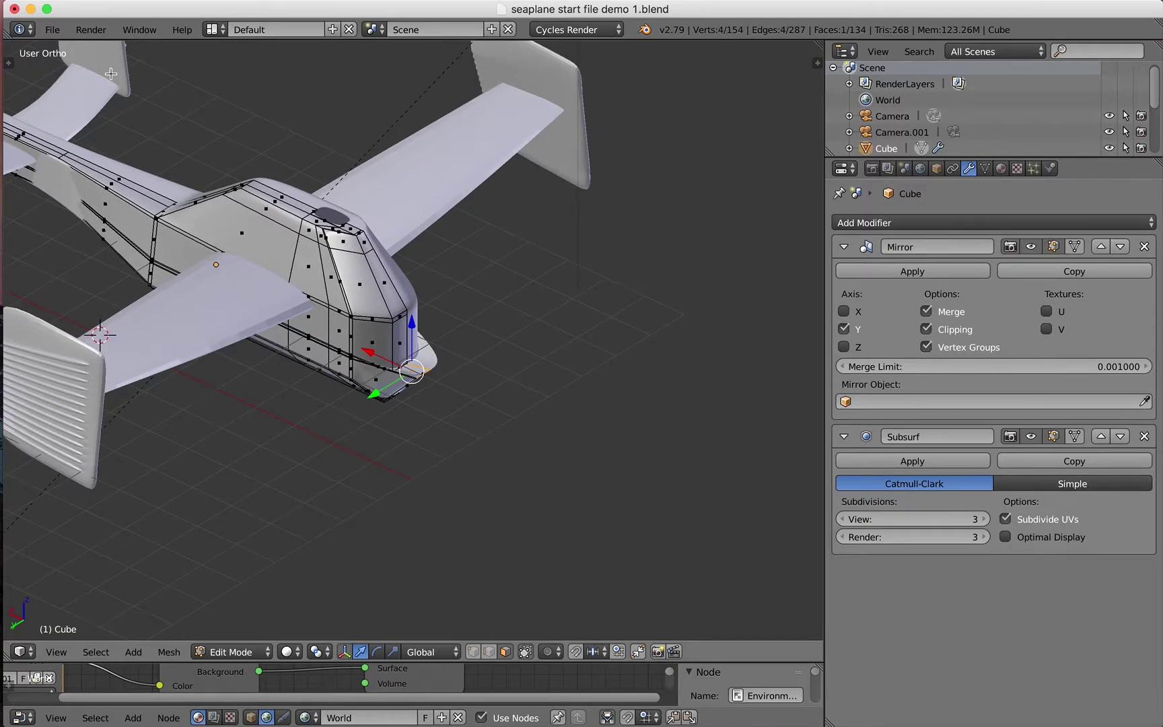
# Step: Save the project on the Desktop as a new file named "seaplane start file demo 3b.blend"
pyautogui.click(52, 30)
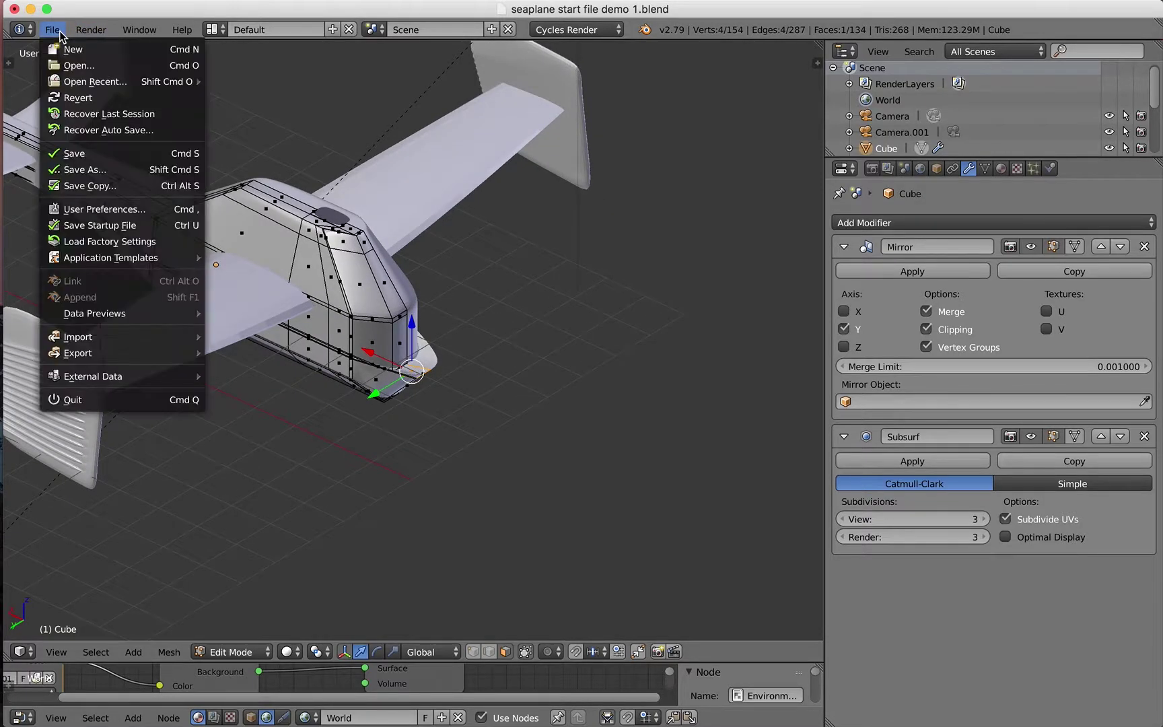
pyautogui.click(103, 170)
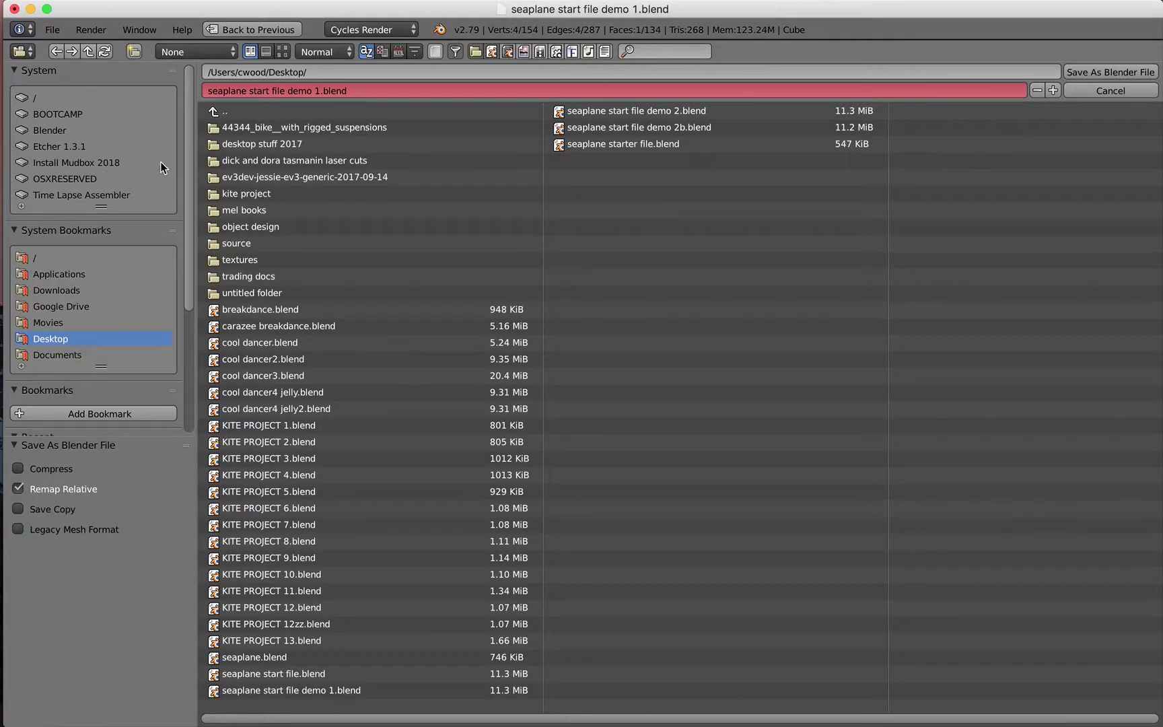
pyautogui.click(314, 92)
pyautogui.click(317, 92)
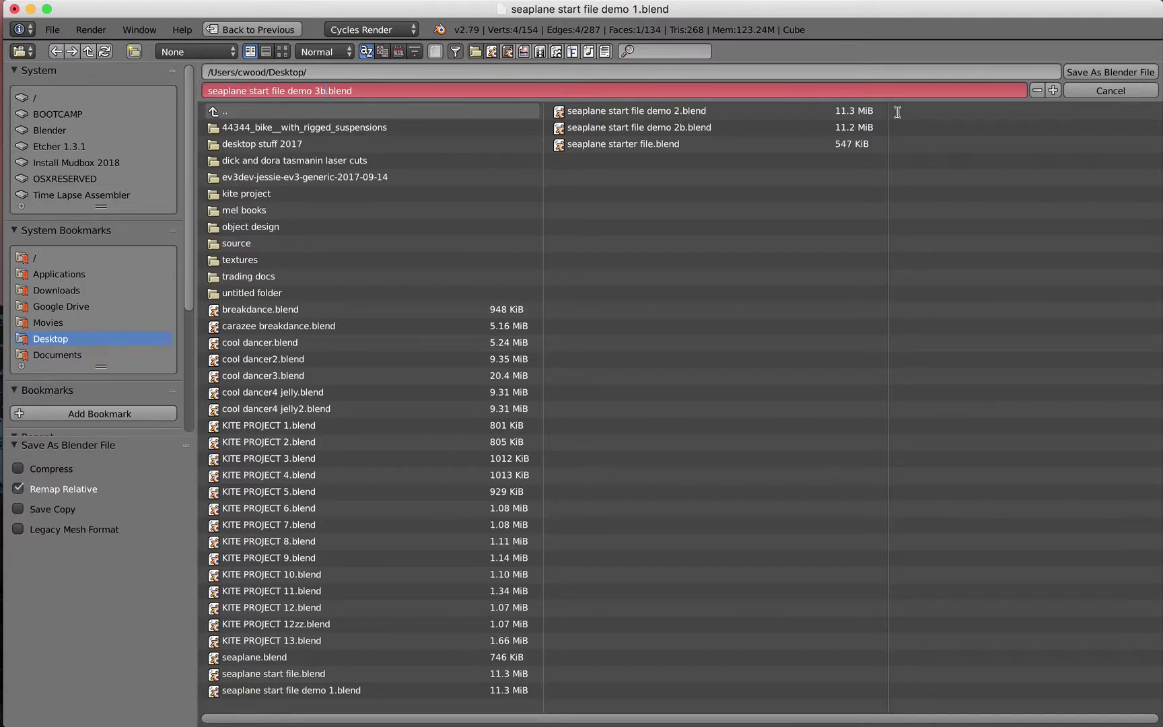
pyautogui.click(1102, 71)
pyautogui.click(1102, 72)
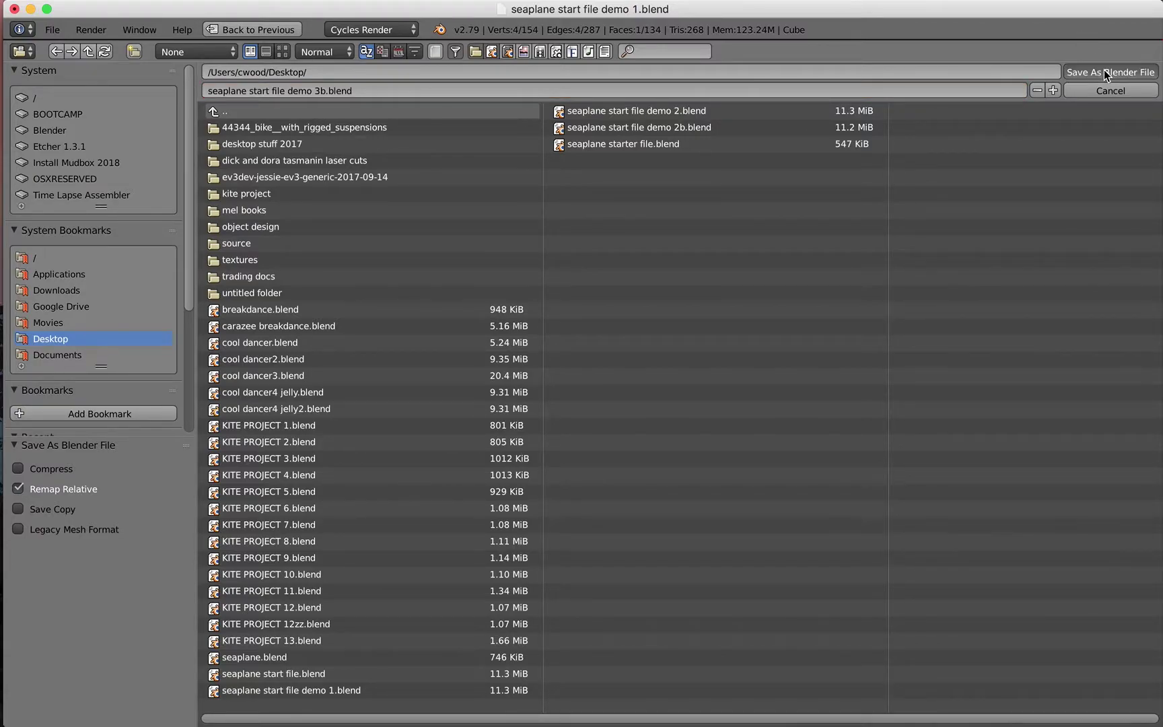
# Step: Leave Edit Mode on the fuselage and open the recent file Shipyard.blend
pyautogui.moveTo(284, 452)
pyautogui.mouseDown(button='middle')
pyautogui.moveTo(271, 434)
pyautogui.moveTo(296, 434)
pyautogui.moveTo(279, 446)
pyautogui.mouseUp(button='middle')
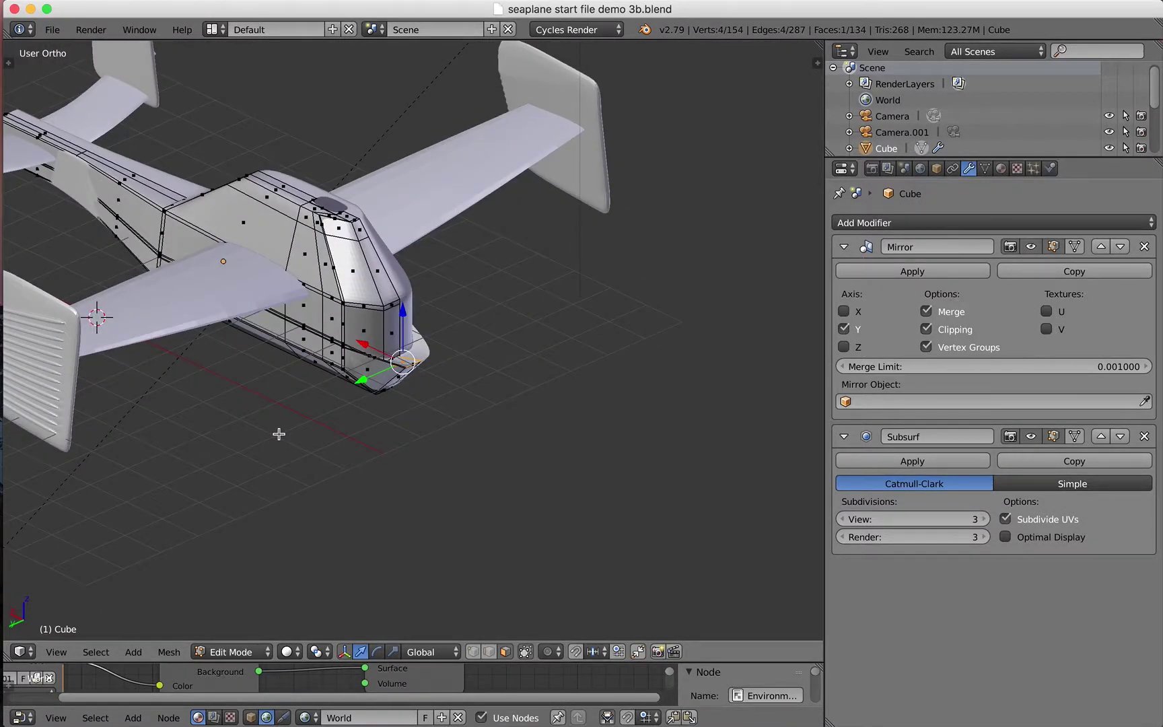
pyautogui.moveTo(267, 436); pyautogui.dragTo(382, 476, button='middle')
pyautogui.moveTo(311, 474); pyautogui.dragTo(281, 475, button='middle')
pyautogui.press('Tab')
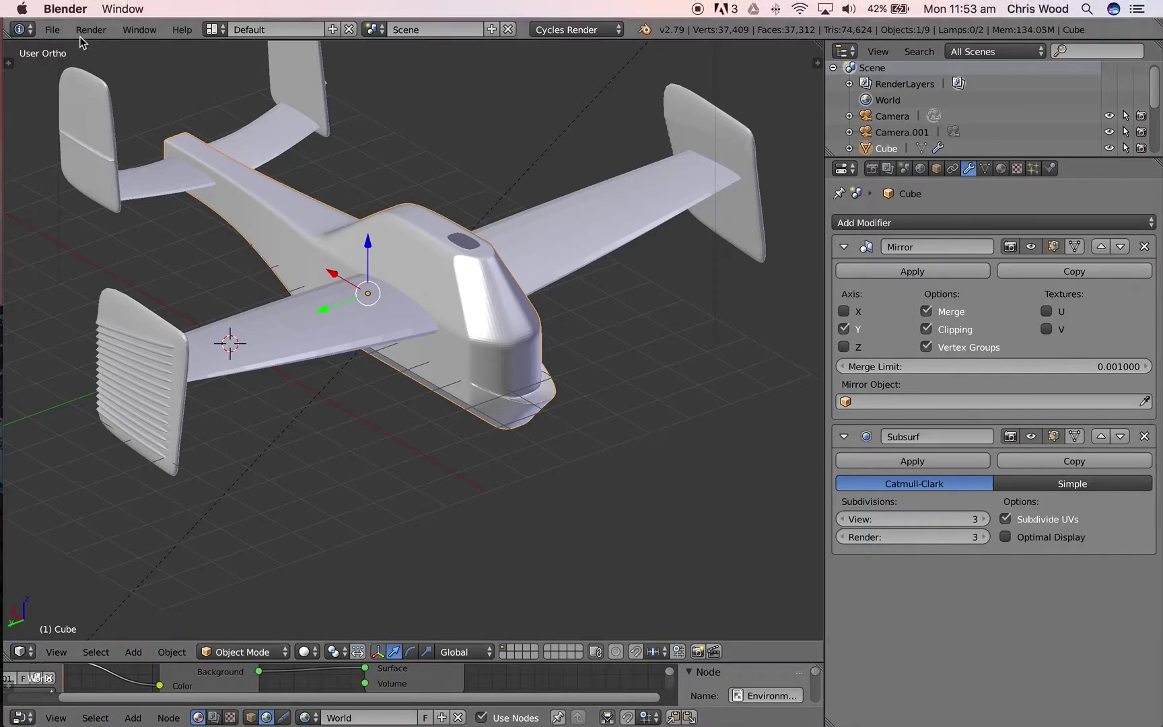
pyautogui.click(52, 30)
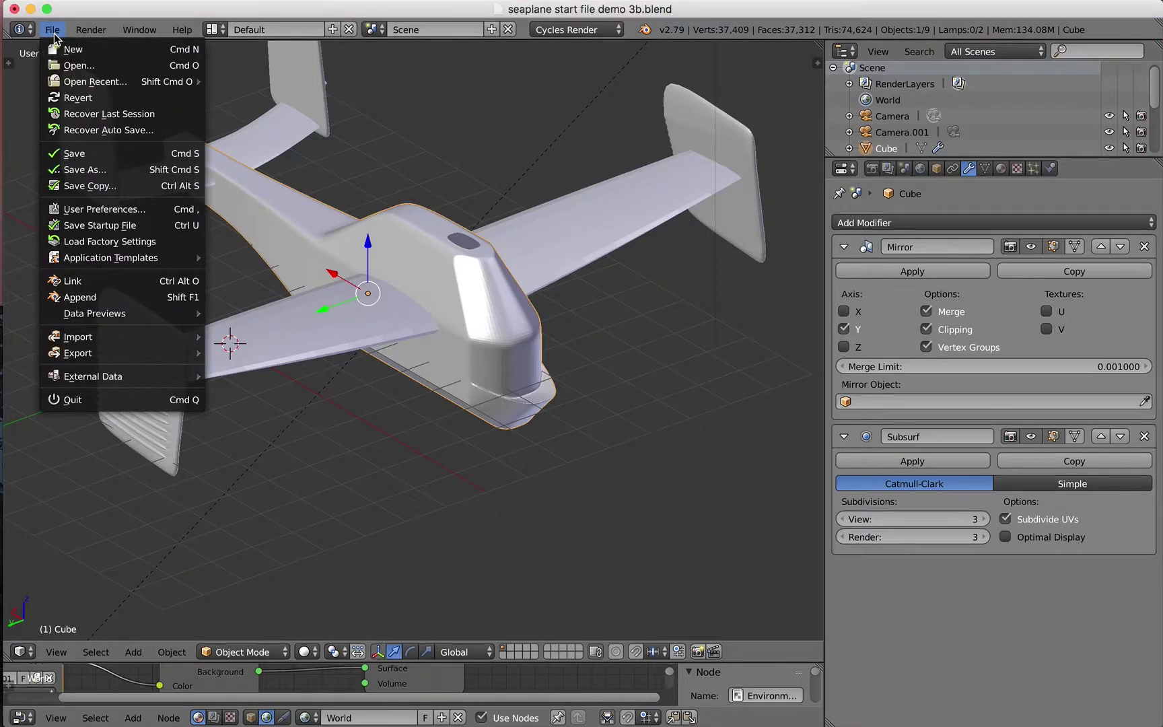
pyautogui.moveTo(68, 81)
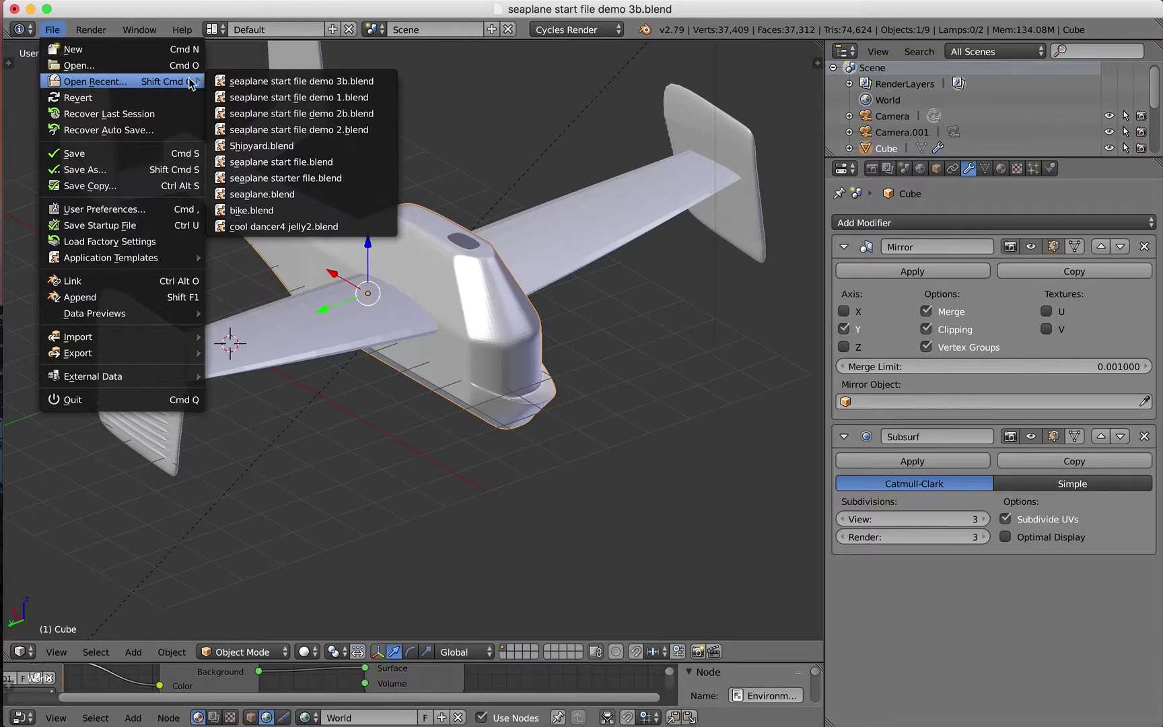
pyautogui.click(281, 145)
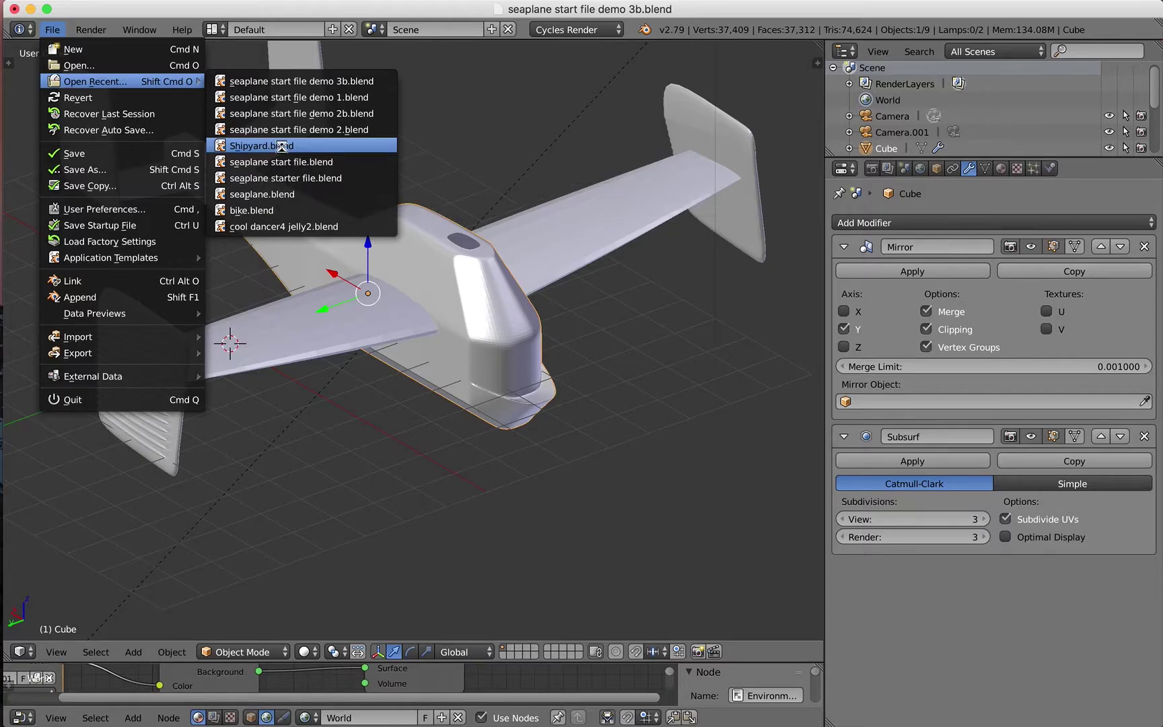
# Step: Look through the scene layers of the Shipyard file and examine the ship parts they hold
pyautogui.moveTo(347, 358); pyautogui.dragTo(316, 327, button='middle')
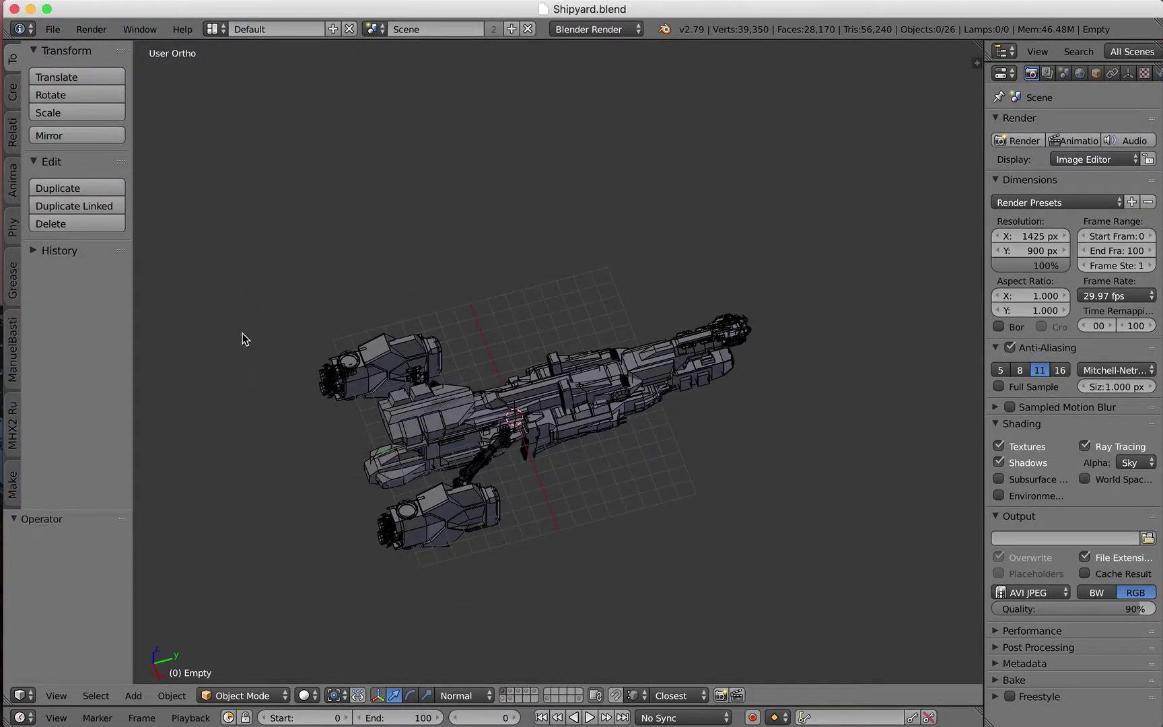
pyautogui.click(511, 692)
pyautogui.click(519, 693)
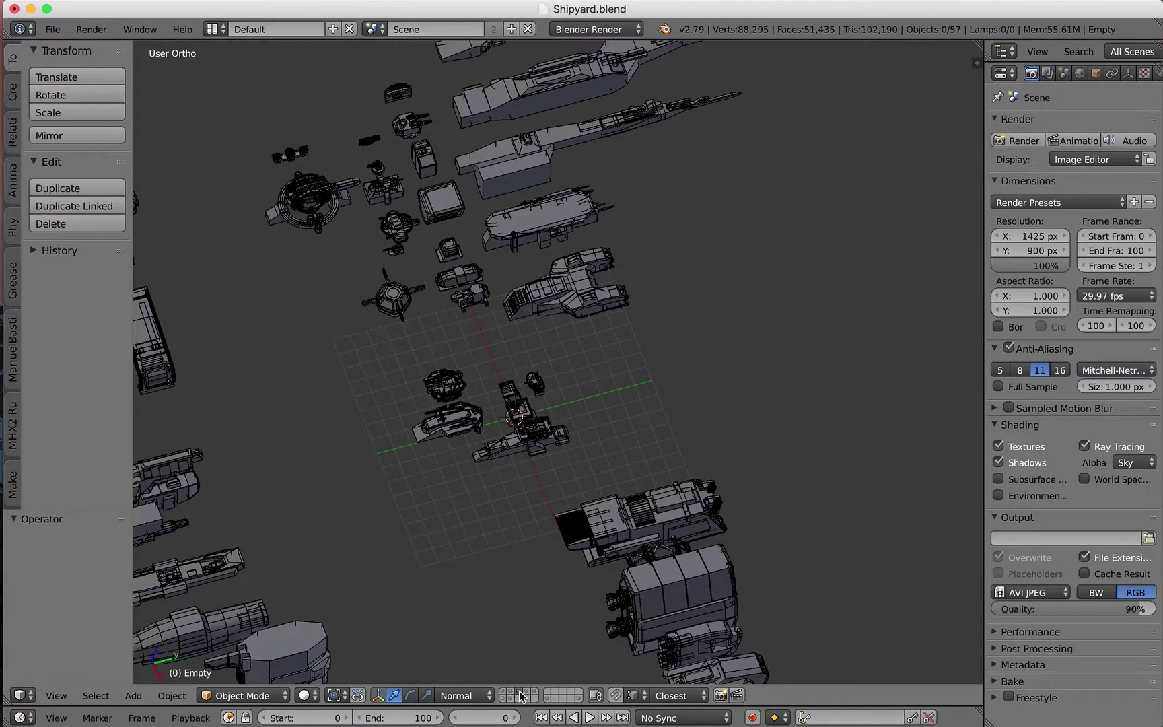
pyautogui.click(530, 691)
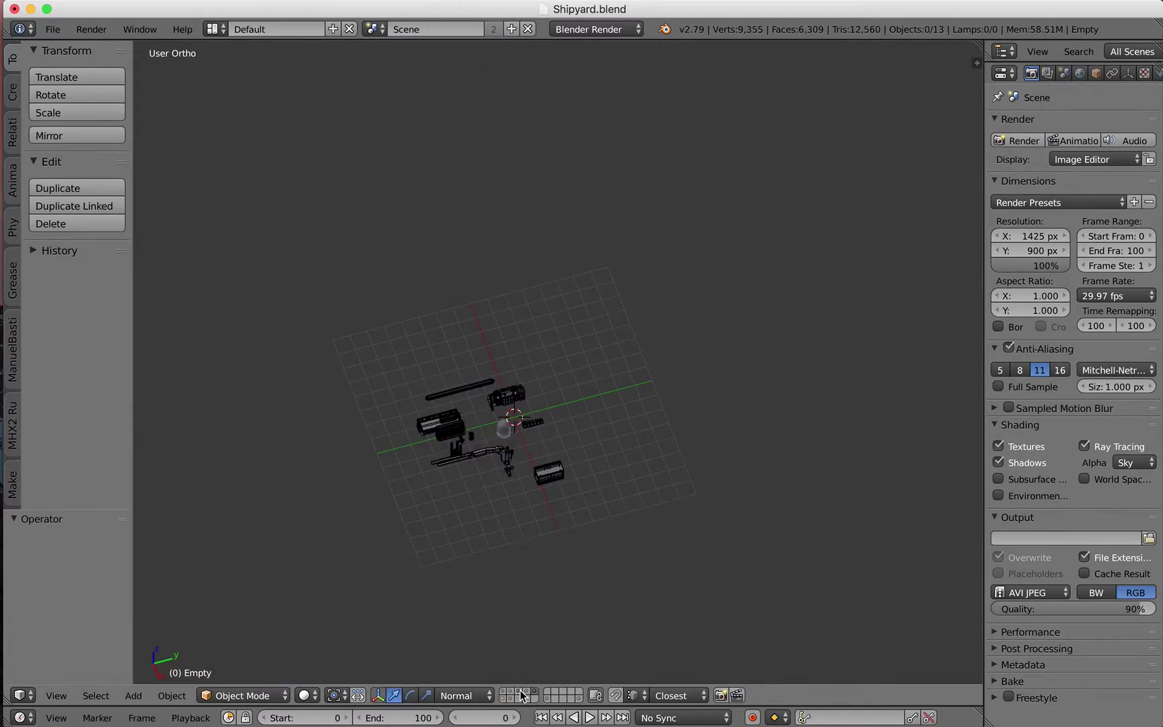
pyautogui.click(520, 694)
pyautogui.moveTo(343, 566); pyautogui.dragTo(582, 478, button='middle')
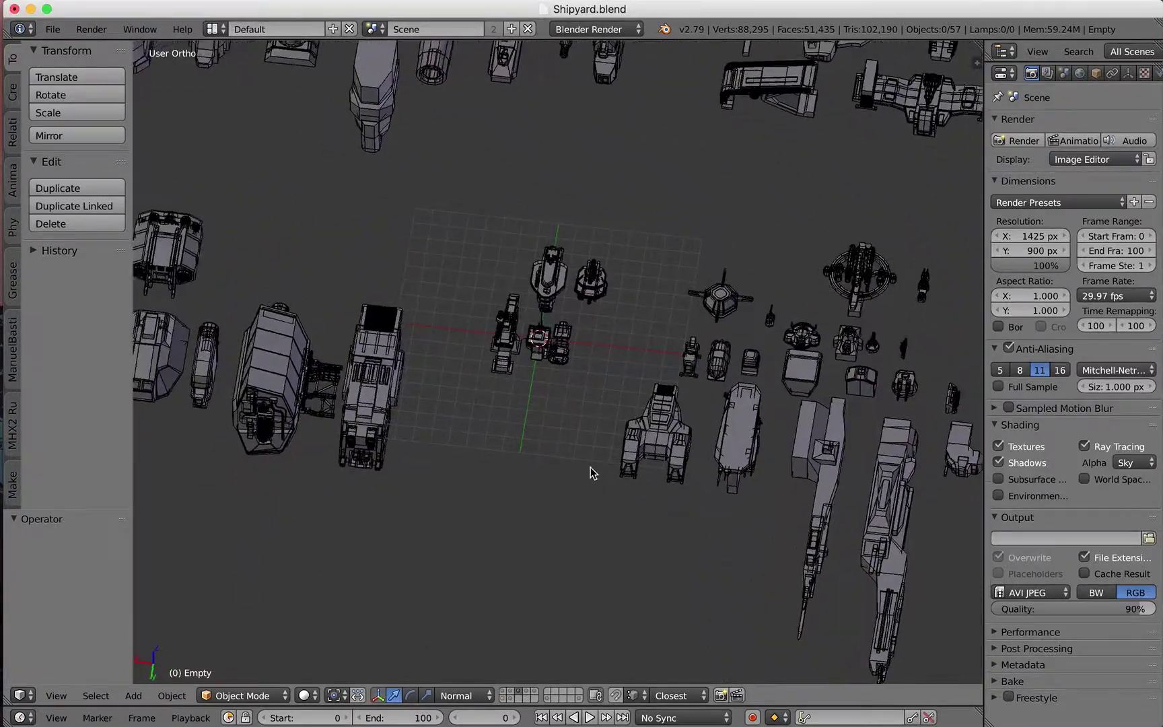
pyautogui.scroll(-3, 689, 417)
pyautogui.scroll(9, 687, 415)
pyautogui.moveTo(514, 436); pyautogui.dragTo(507, 567, button='middle')
pyautogui.scroll(1, 517, 388)
pyautogui.scroll(-4, 517, 388)
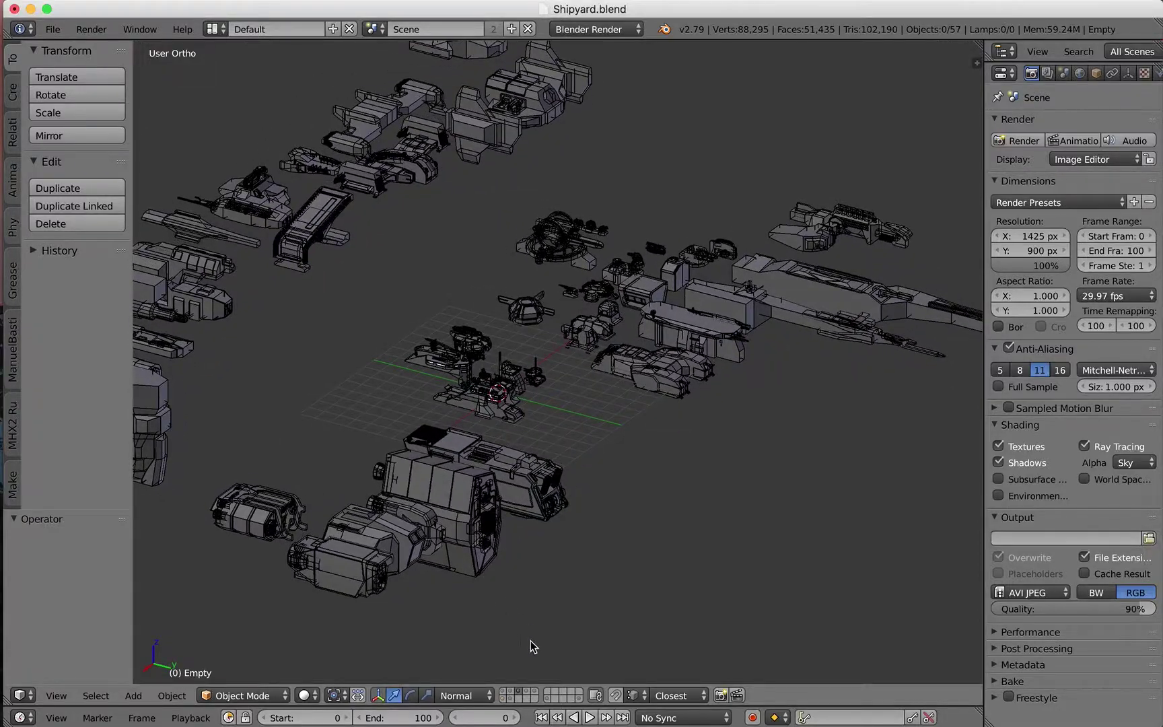
# Step: Show only the layer containing the engine models and select the box-shaped engine with flaps
pyautogui.click(528, 697)
pyautogui.scroll(4, 489, 452)
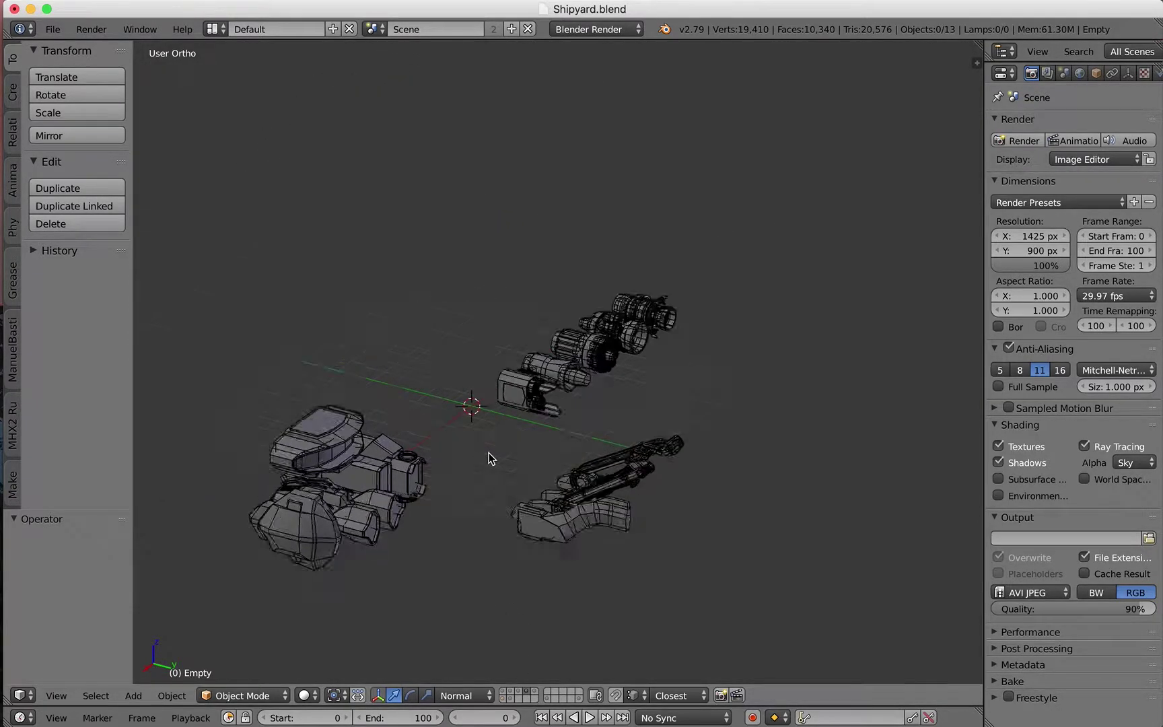
pyautogui.scroll(6, 489, 452)
pyautogui.keyDown('shift'); pyautogui.moveTo(492, 448); pyautogui.dragTo(368, 473, button='middle'); pyautogui.keyUp('shift')
pyautogui.scroll(2, 566, 525)
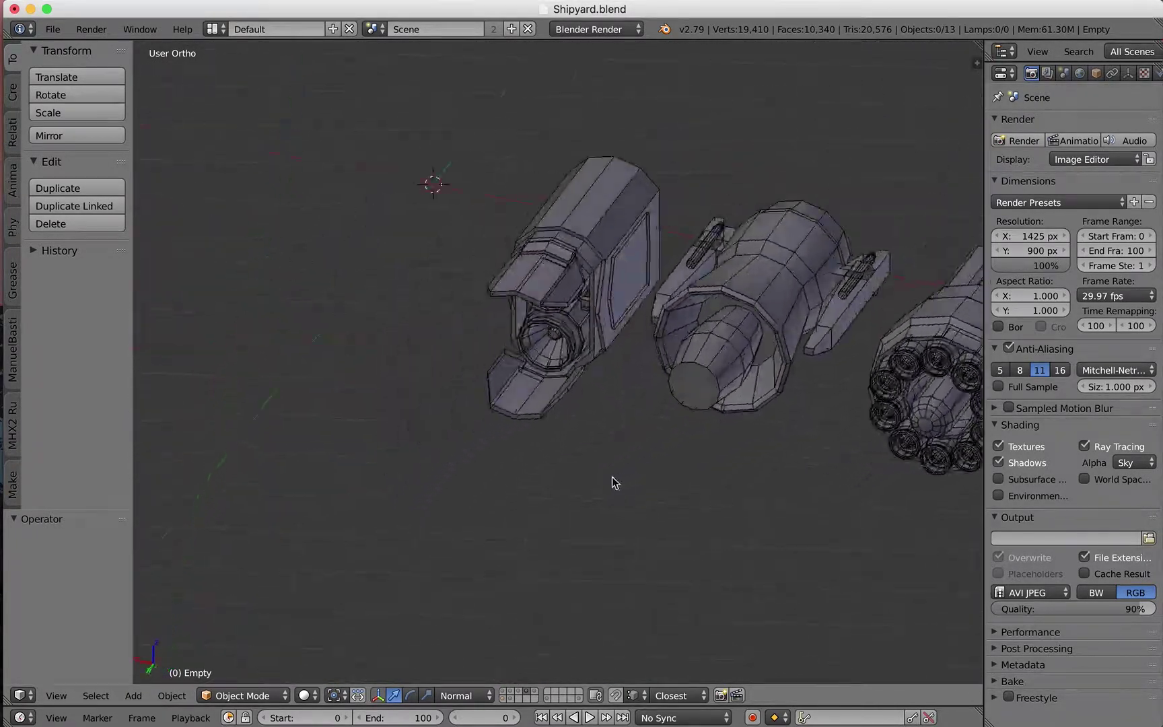
pyautogui.scroll(5, 635, 475)
pyautogui.keyDown('shift'); pyautogui.moveTo(566, 474); pyautogui.dragTo(429, 423, button='middle'); pyautogui.keyUp('shift')
pyautogui.rightClick(600, 179)
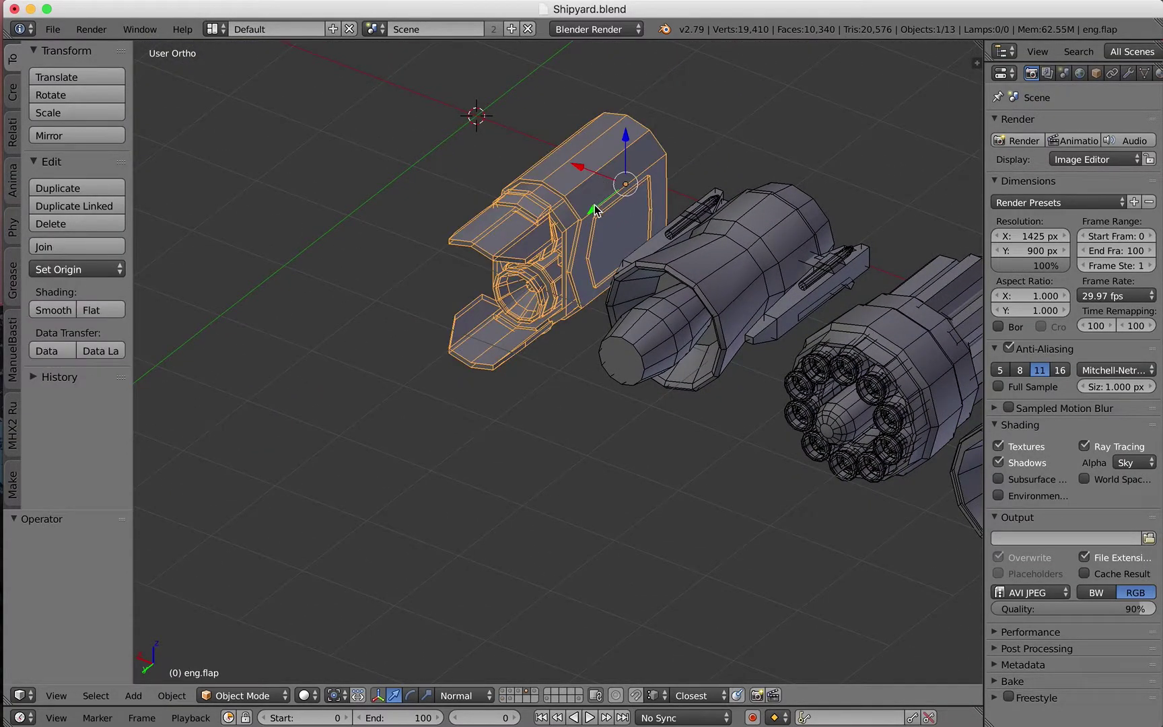
# Step: Add the eng.onion and eng.multi engines to the selection and copy the three selected objects
pyautogui.keyDown('shift'); pyautogui.moveTo(651, 251); pyautogui.dragTo(304, 140, button='middle'); pyautogui.keyUp('shift')
pyautogui.keyDown('shift'); pyautogui.moveTo(692, 498); pyautogui.dragTo(567, 452, button='middle'); pyautogui.keyUp('shift')
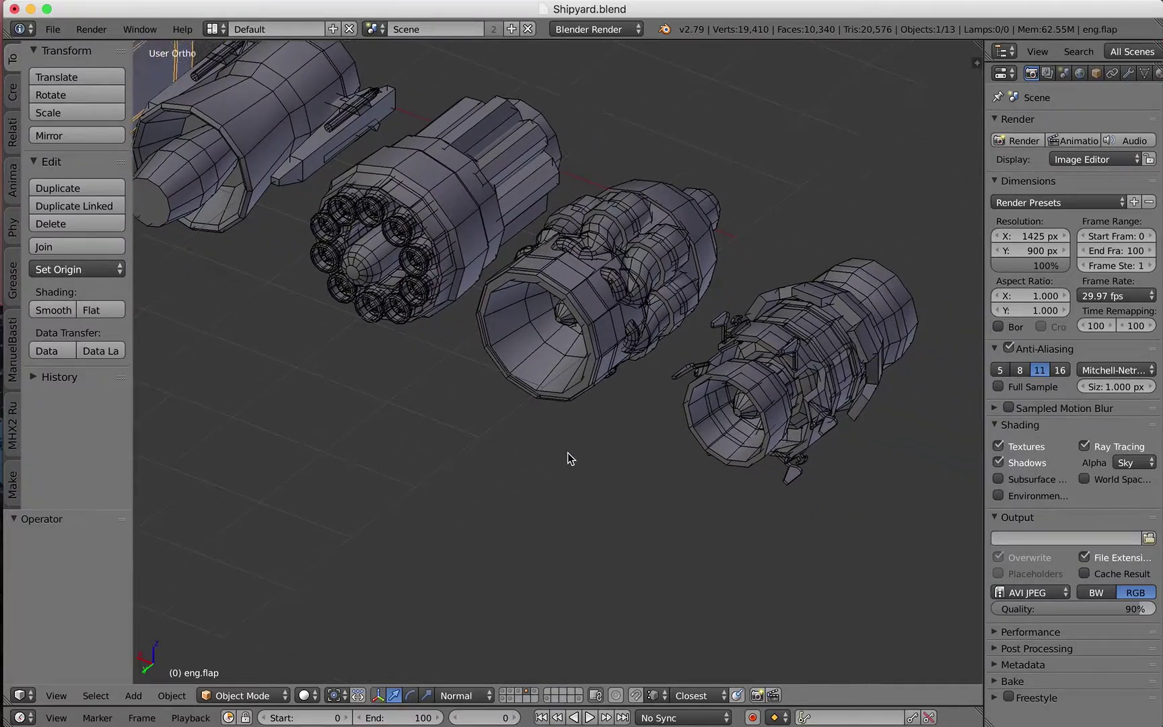
pyautogui.keyDown('shift'); pyautogui.rightClick(638, 297); pyautogui.keyUp('shift')
pyautogui.keyDown('shift'); pyautogui.moveTo(494, 442); pyautogui.dragTo(575, 477, button='middle'); pyautogui.keyUp('shift')
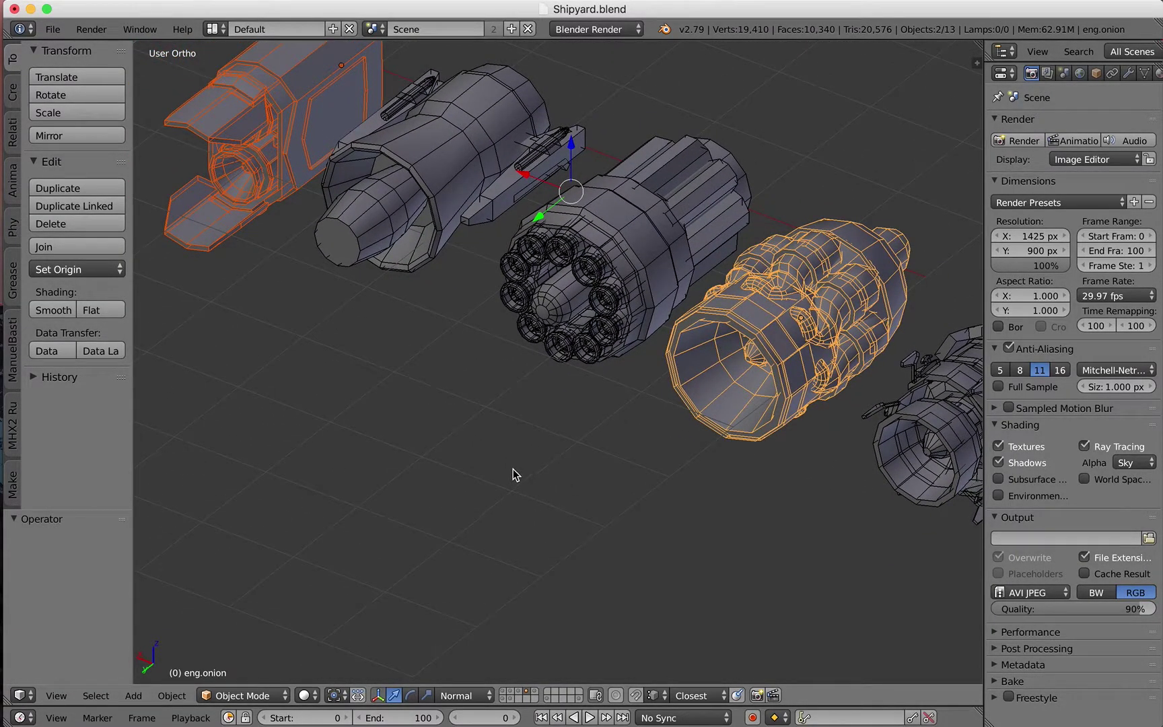
pyautogui.keyDown('shift'); pyautogui.rightClick(620, 230); pyautogui.keyUp('shift')
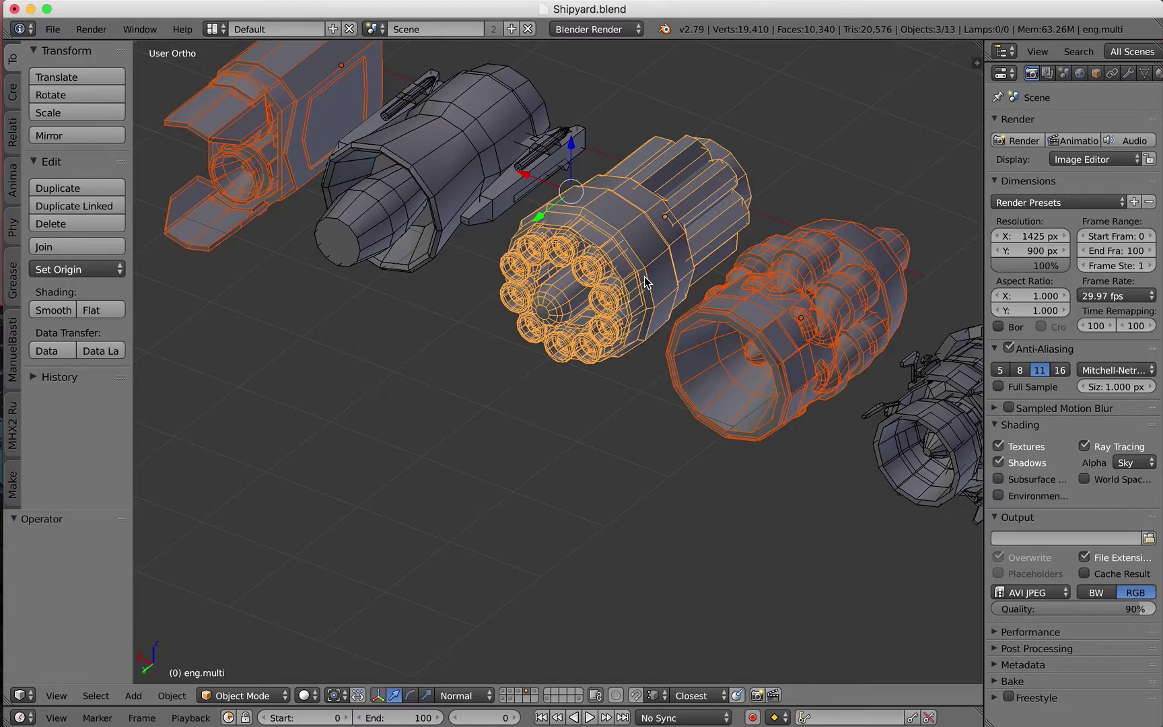
pyautogui.hotkey('ctrl', 'c')
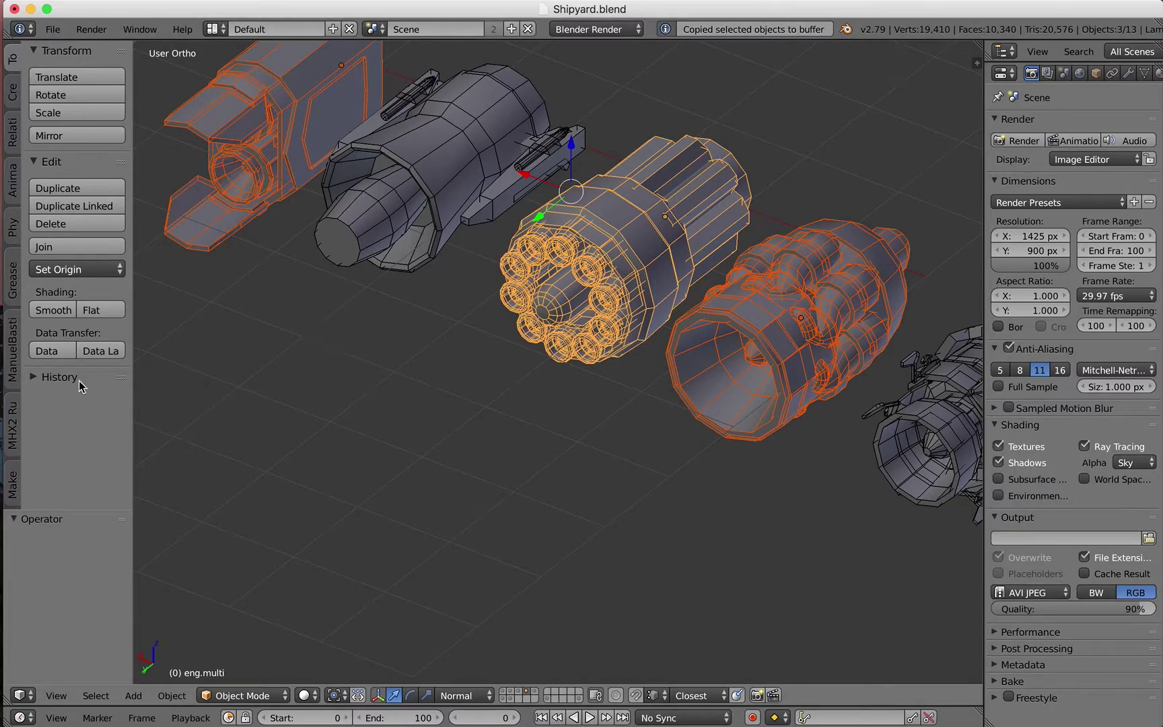
# Step: Reopen the recent file "seaplane start file demo 3b.blend" and view the seaplane's nose up close
pyautogui.click(56, 30)
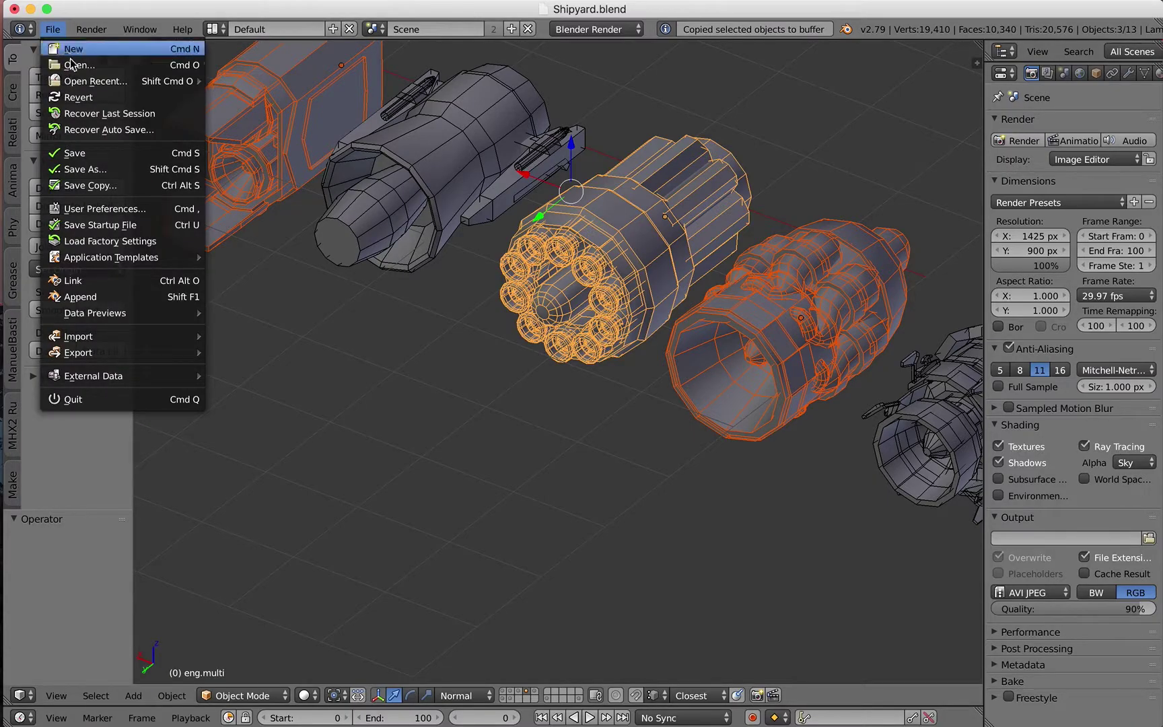
pyautogui.moveTo(74, 85)
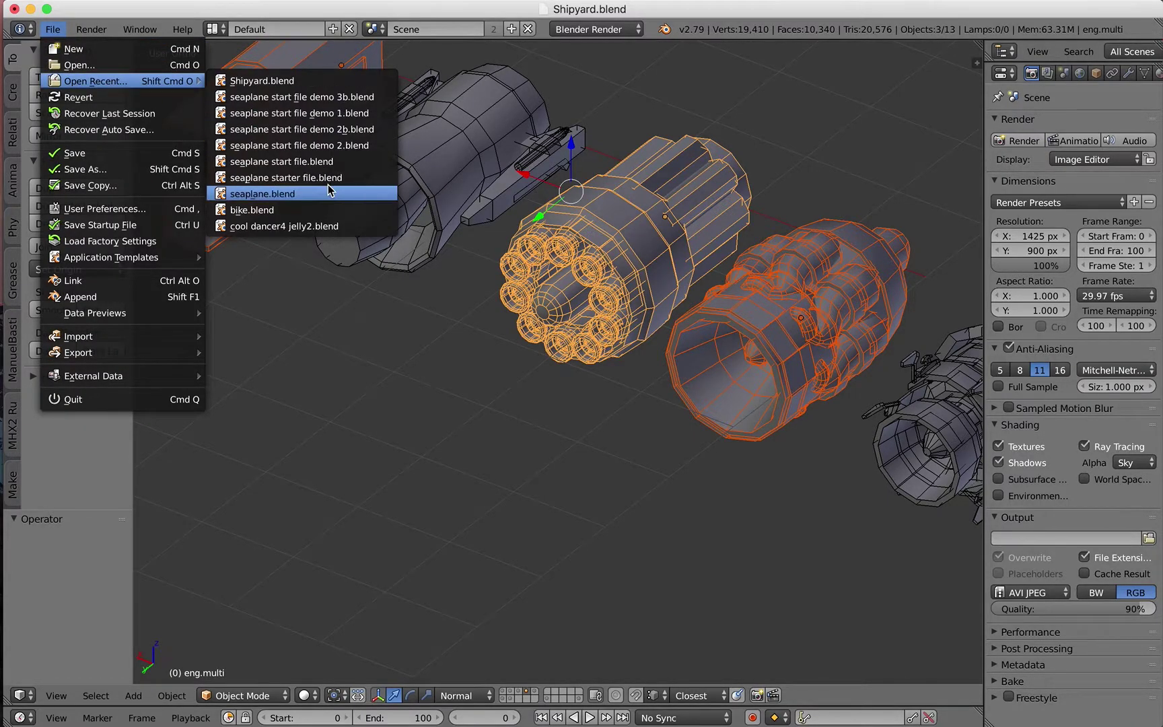
pyautogui.click(311, 101)
pyautogui.scroll(-2, 420, 460)
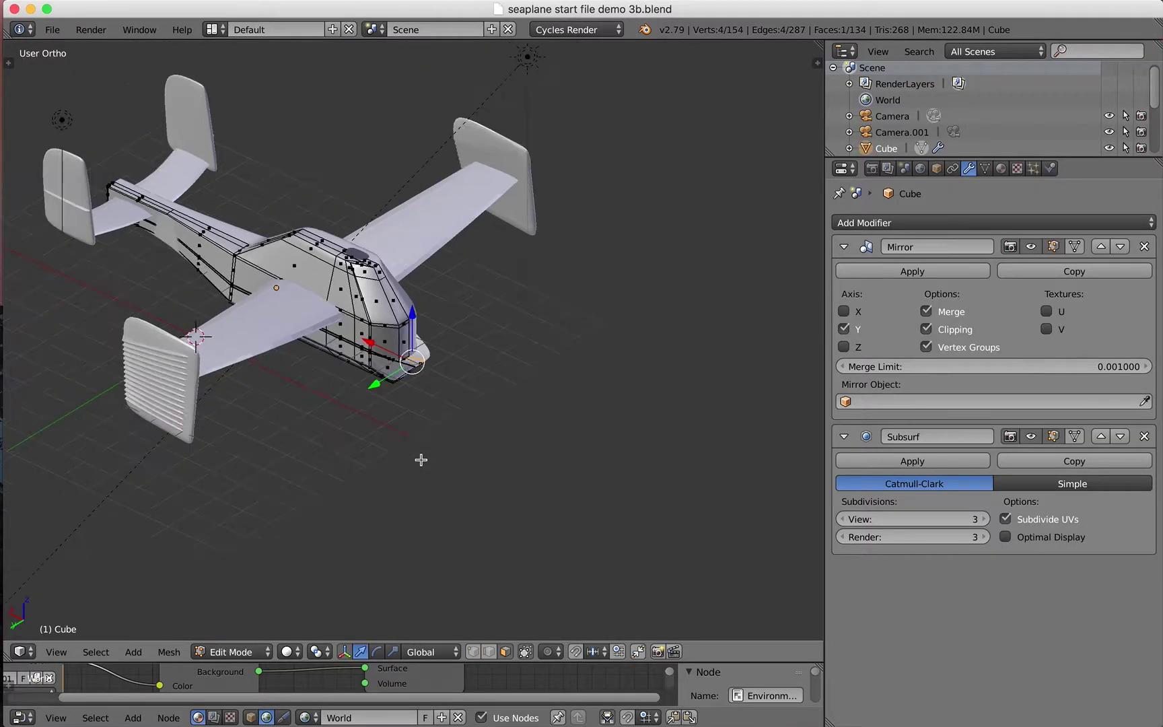
pyautogui.scroll(4, 422, 458)
pyautogui.moveTo(441, 452)
pyautogui.mouseDown(button='middle')
pyautogui.moveTo(385, 449)
pyautogui.moveTo(434, 450)
pyautogui.mouseUp(button='middle')
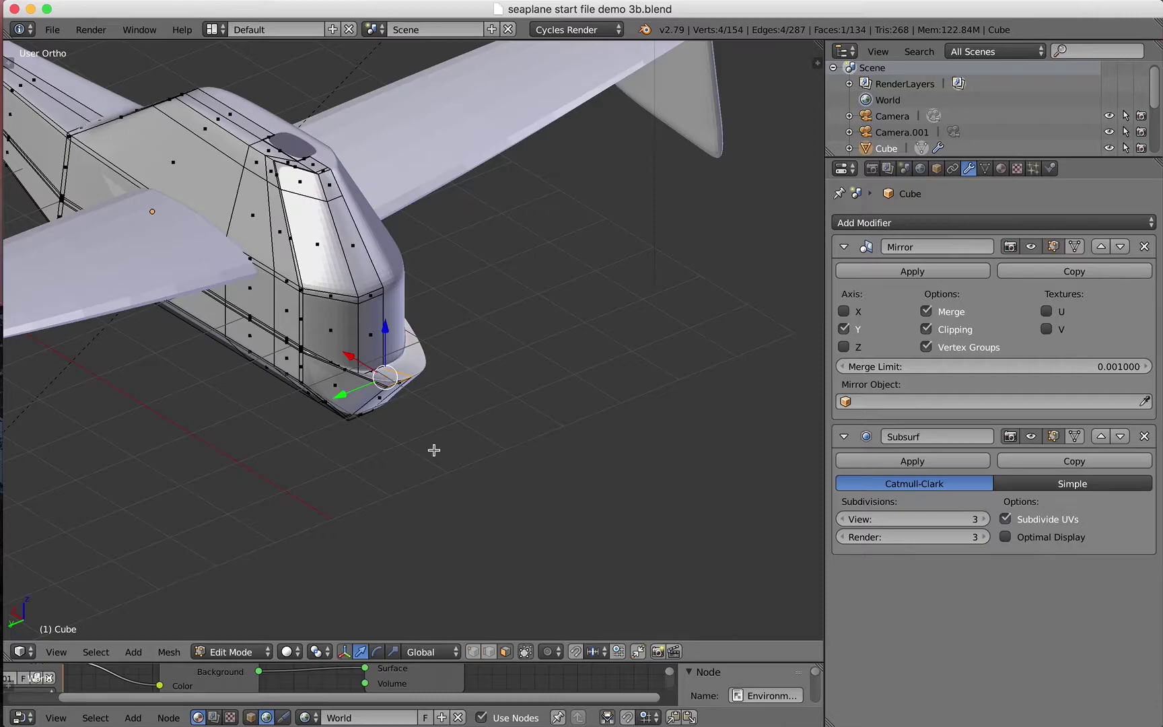
# Step: Return to Object Mode and paste the three copied engines into the seaplane scene
pyautogui.click(239, 652)
pyautogui.click(246, 632)
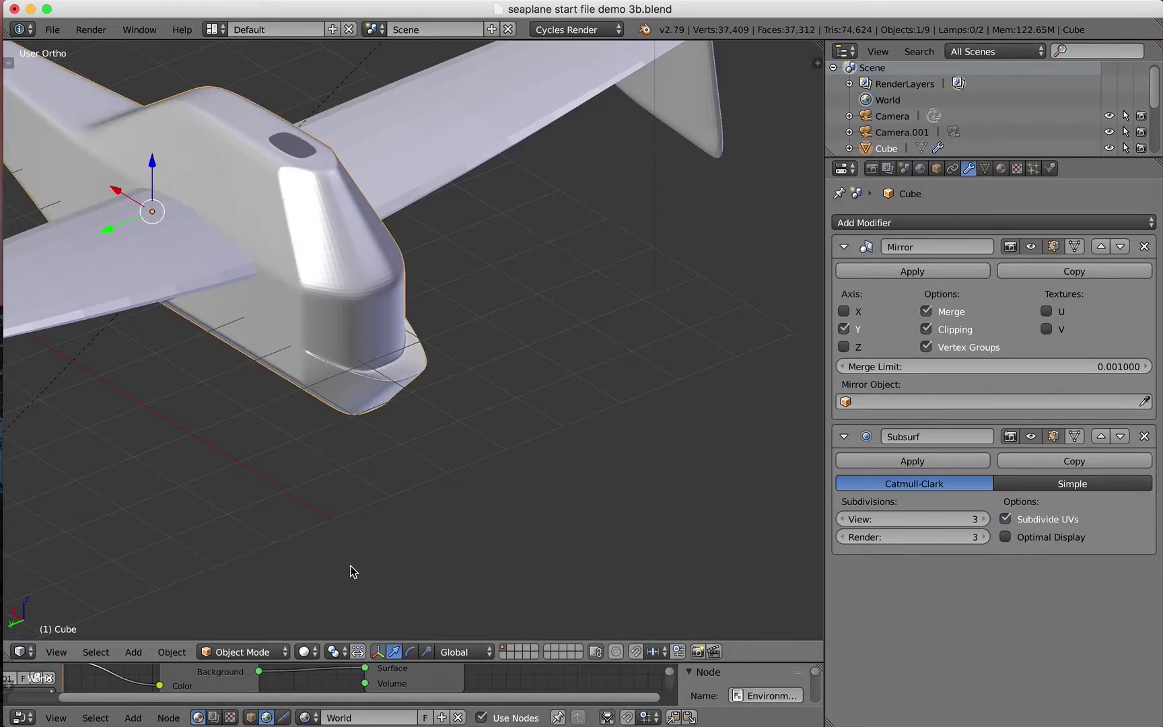
pyautogui.hotkey('ctrl', 'v')
pyautogui.scroll(2, 314, 561)
pyautogui.scroll(-6, 313, 562)
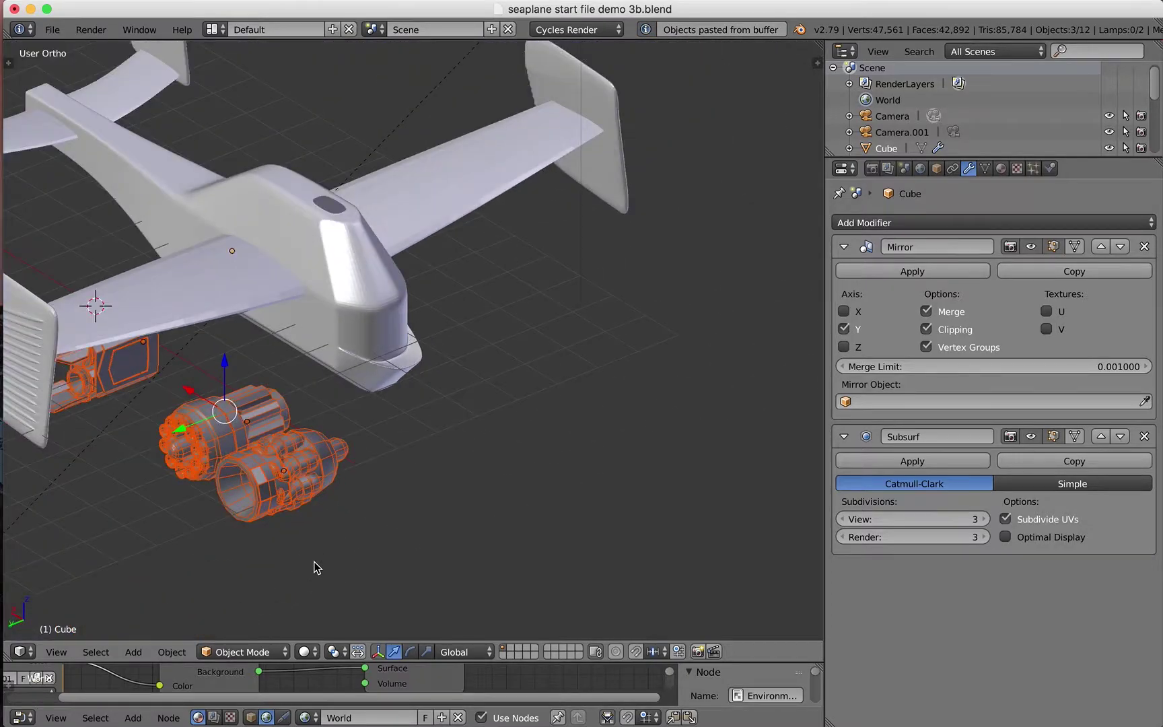
pyautogui.moveTo(297, 545); pyautogui.dragTo(319, 558, button='middle')
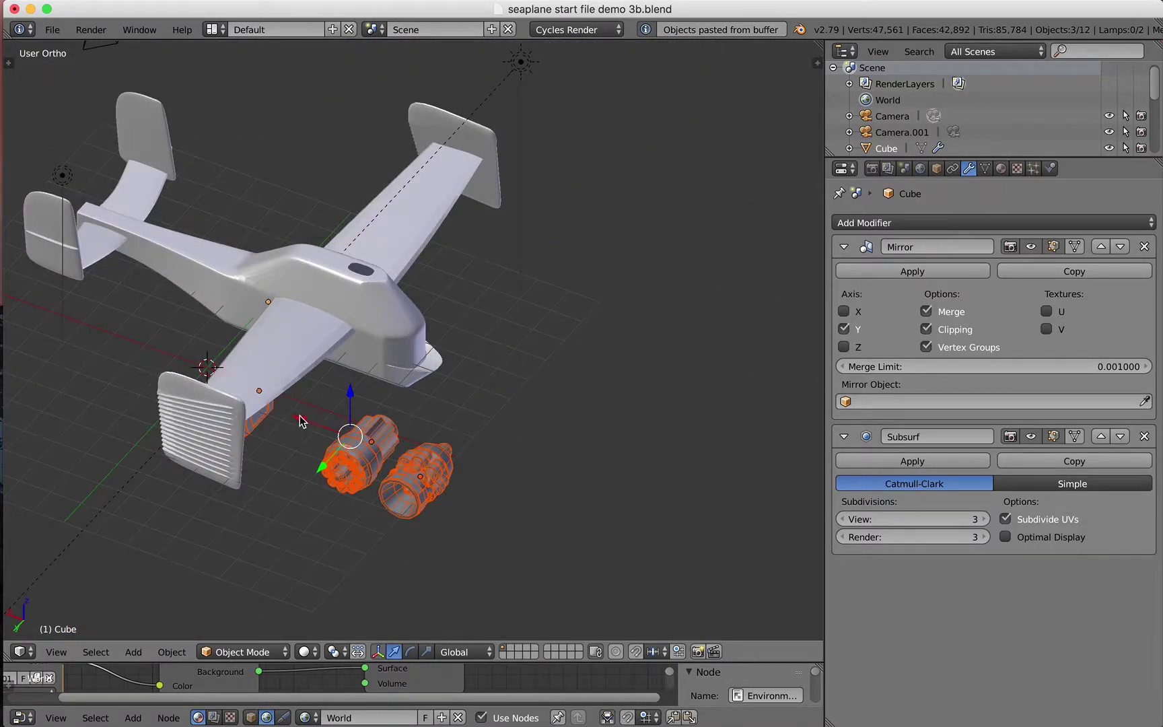
# Step: Move the three pasted engines together into the open space in front of the seaplane and deselect everything
pyautogui.press('g')
pyautogui.click(562, 402)
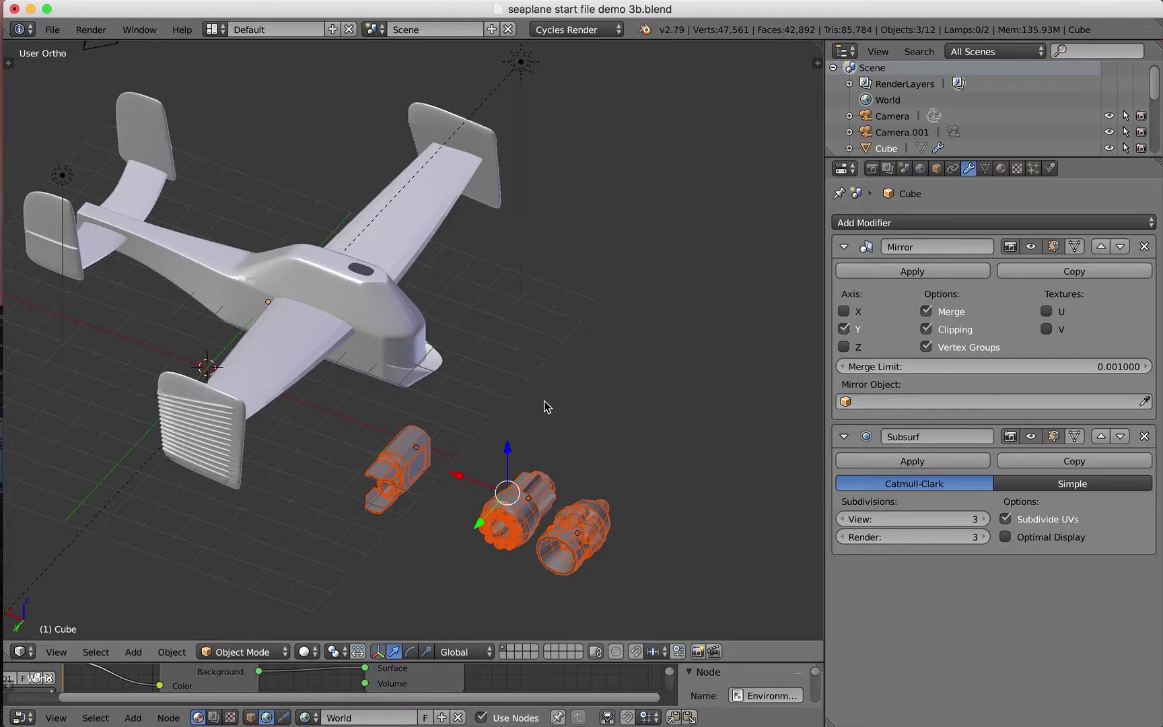
pyautogui.press('a')
pyautogui.moveTo(486, 485)
pyautogui.mouseDown(button='middle')
pyautogui.moveTo(491, 514)
pyautogui.moveTo(474, 505)
pyautogui.mouseUp(button='middle')
# Step: Select the eng.multi engine and raise it slightly along the Z axis
pyautogui.rightClick(442, 496)
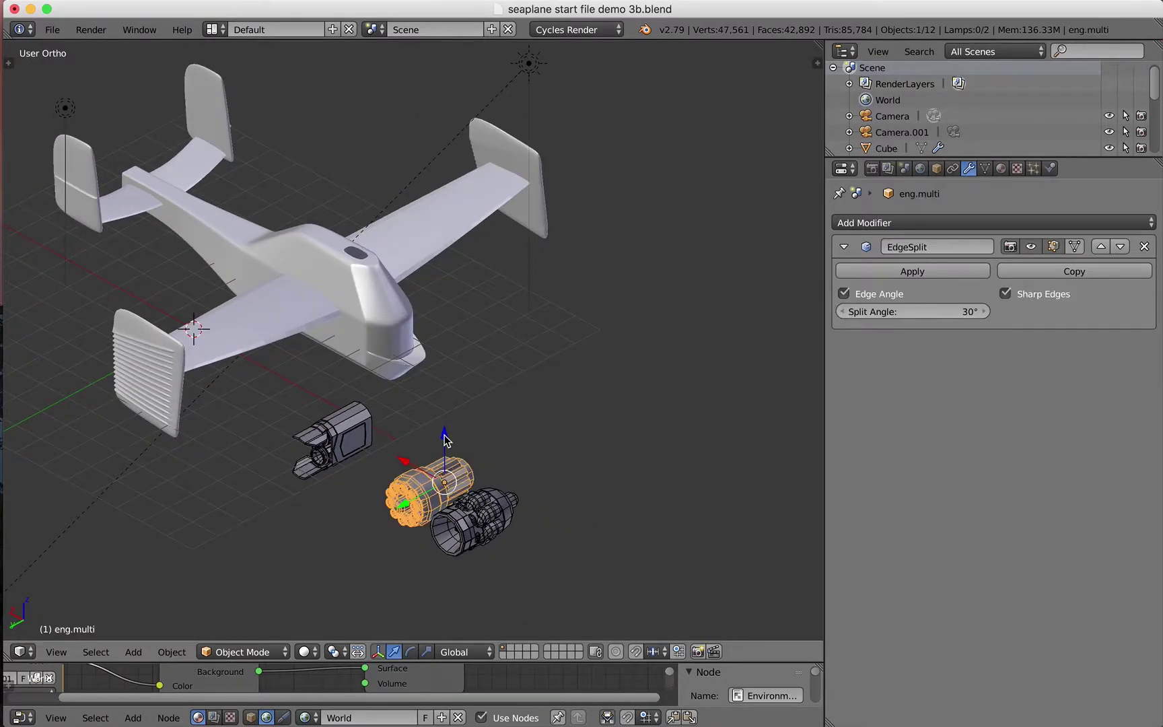
pyautogui.press('g')
pyautogui.press('z')
pyautogui.moveTo(442, 338); pyautogui.dragTo(432, 431)
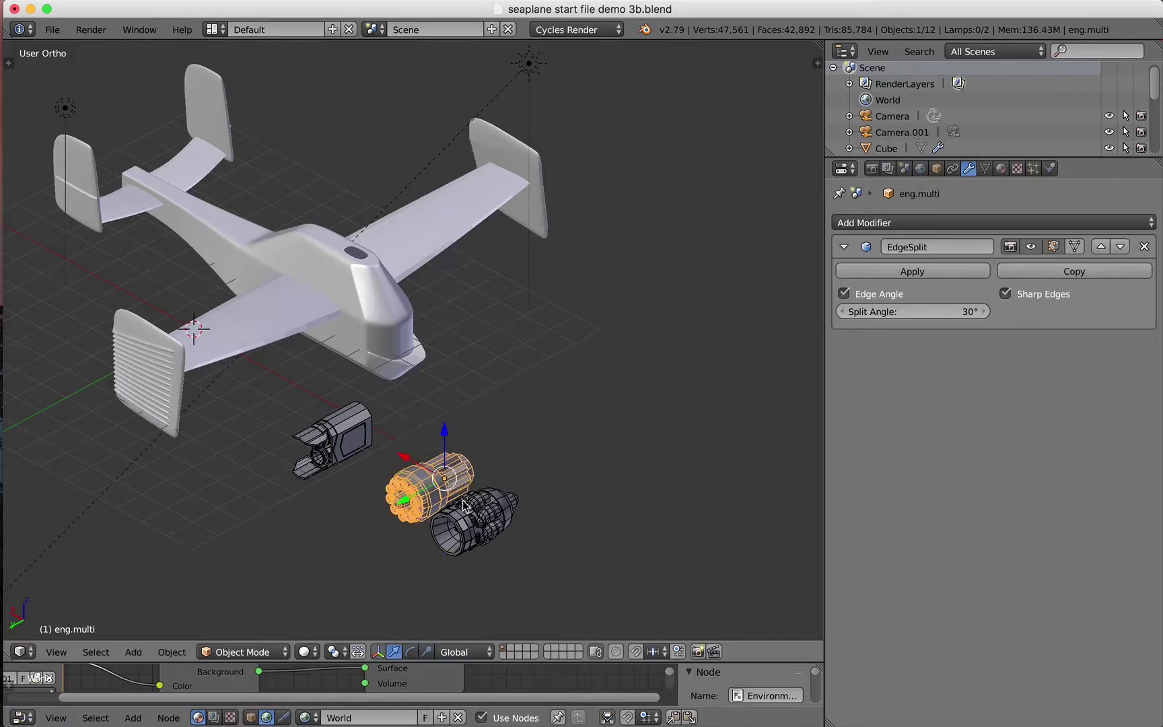
# Step: Select the eng.onion engine and move it over to the wing that is nearest the pasted engines, staying above its surface
pyautogui.rightClick(476, 519)
pyautogui.moveTo(478, 473); pyautogui.dragTo(233, 242)
pyautogui.moveTo(342, 383); pyautogui.dragTo(262, 303, button='middle')
pyautogui.moveTo(194, 217); pyautogui.dragTo(188, 257)
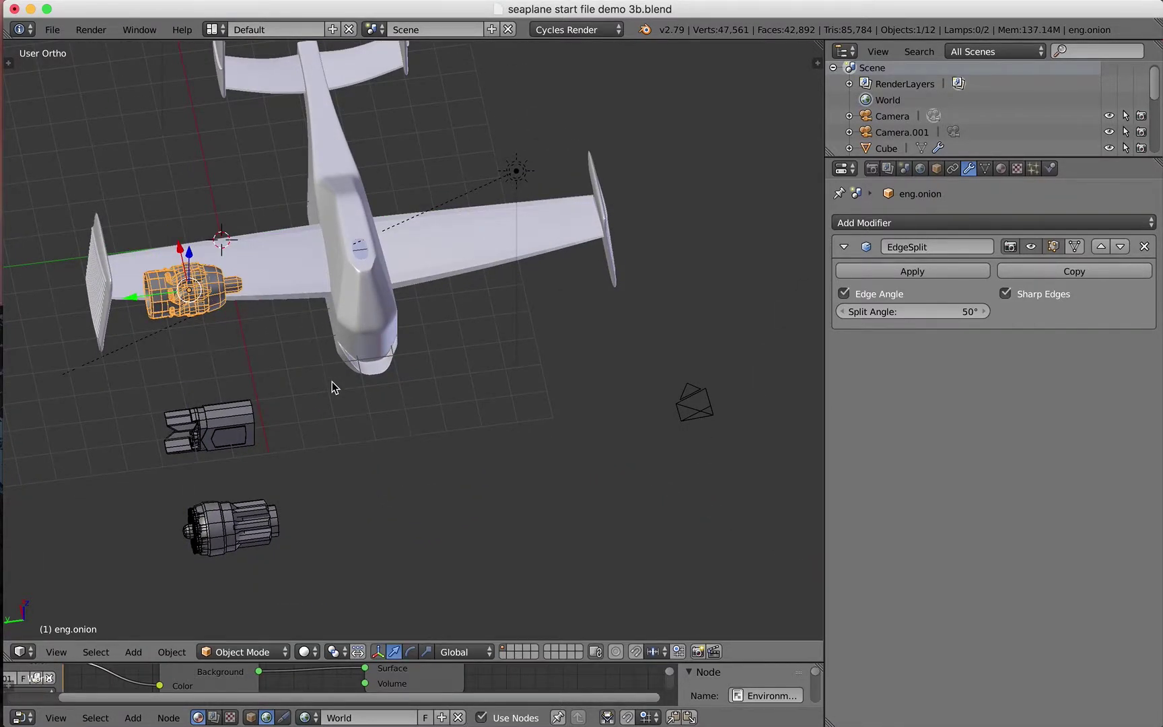
# Step: Set the eng.onion engine's Z rotation to 90° so it lines up with the fuselage
pyautogui.press('KP_1')
pyautogui.press('KP_3')
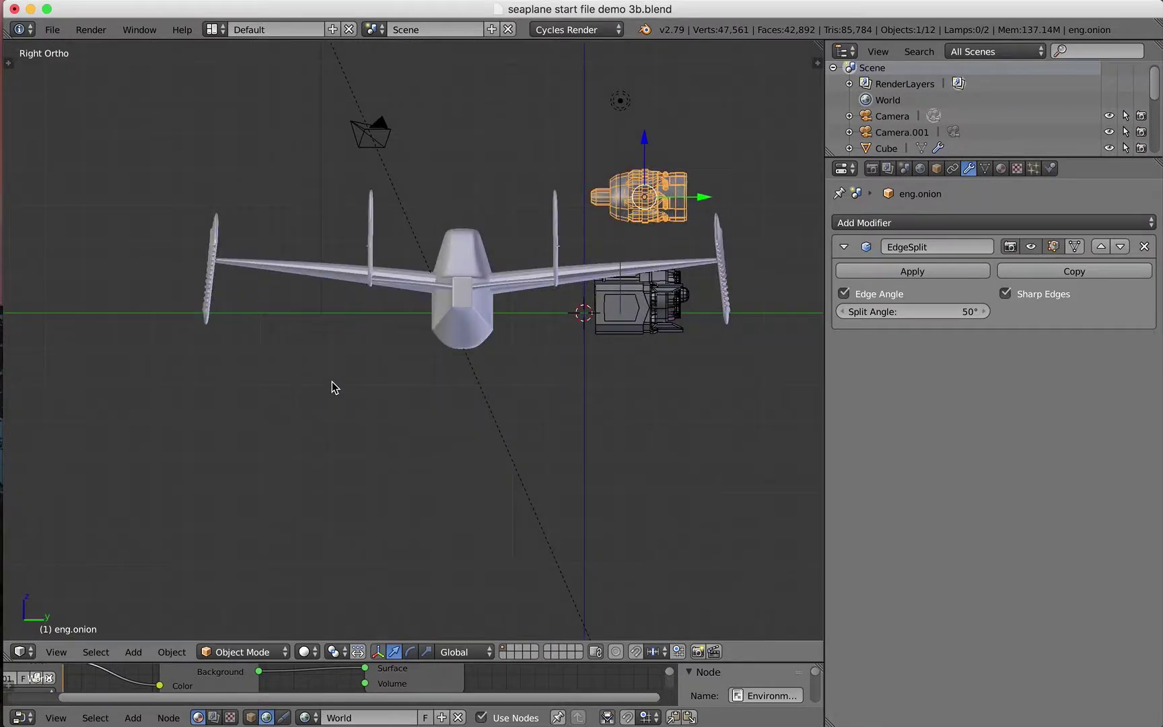
pyautogui.press('KP_7')
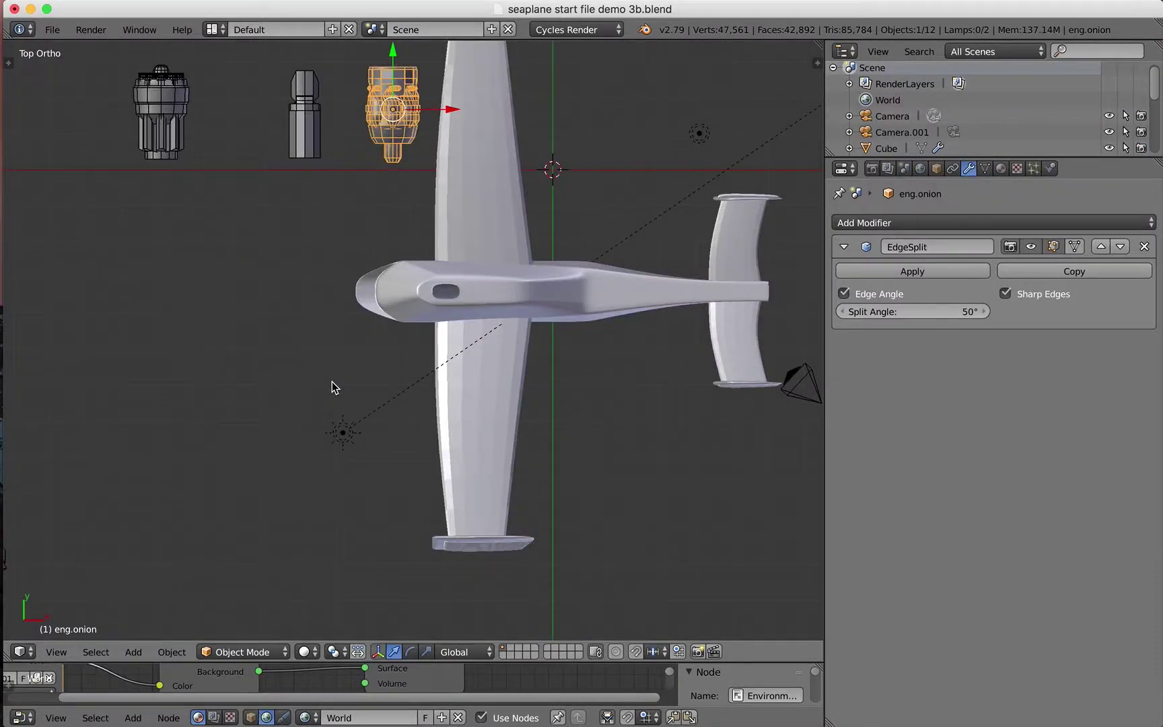
pyautogui.keyDown('shift'); pyautogui.moveTo(315, 351); pyautogui.dragTo(315, 508, button='middle'); pyautogui.keyUp('shift')
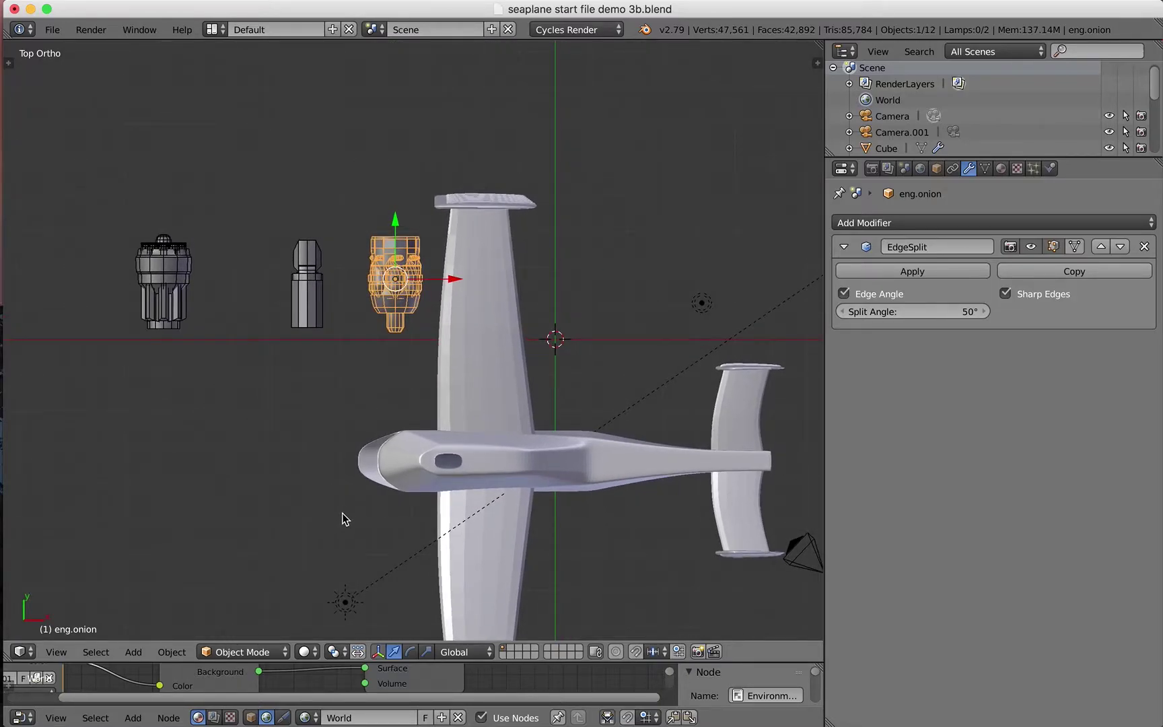
pyautogui.press('KP_5')
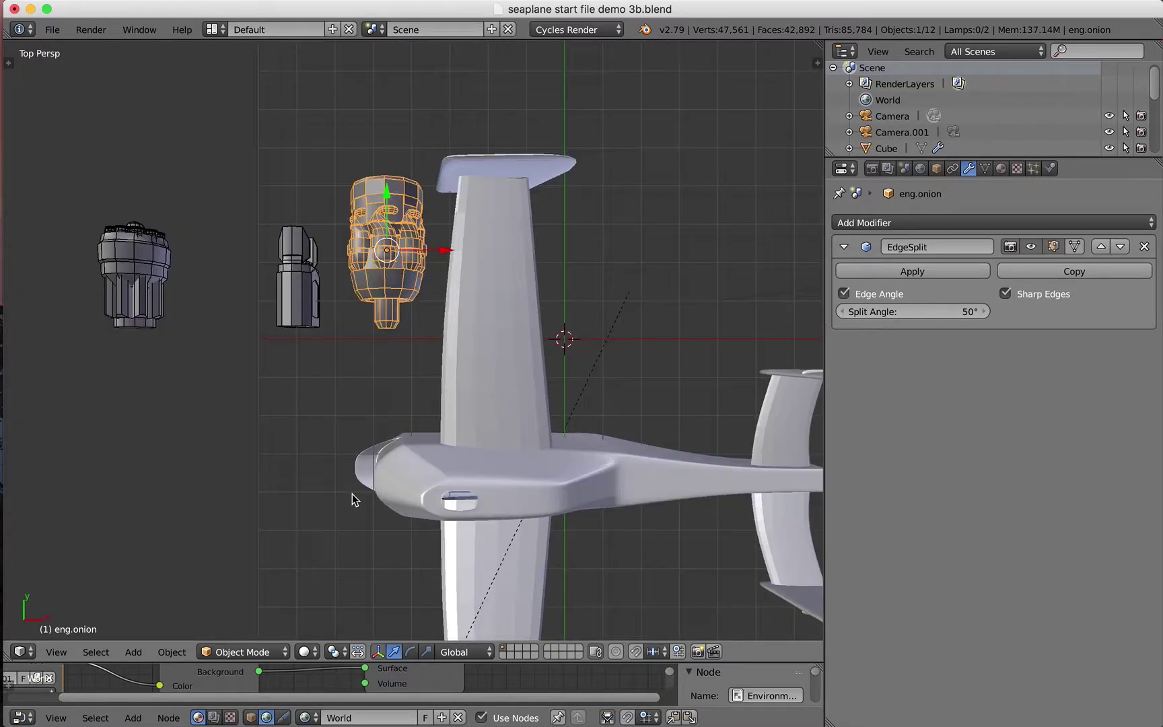
pyautogui.press('KP_5')
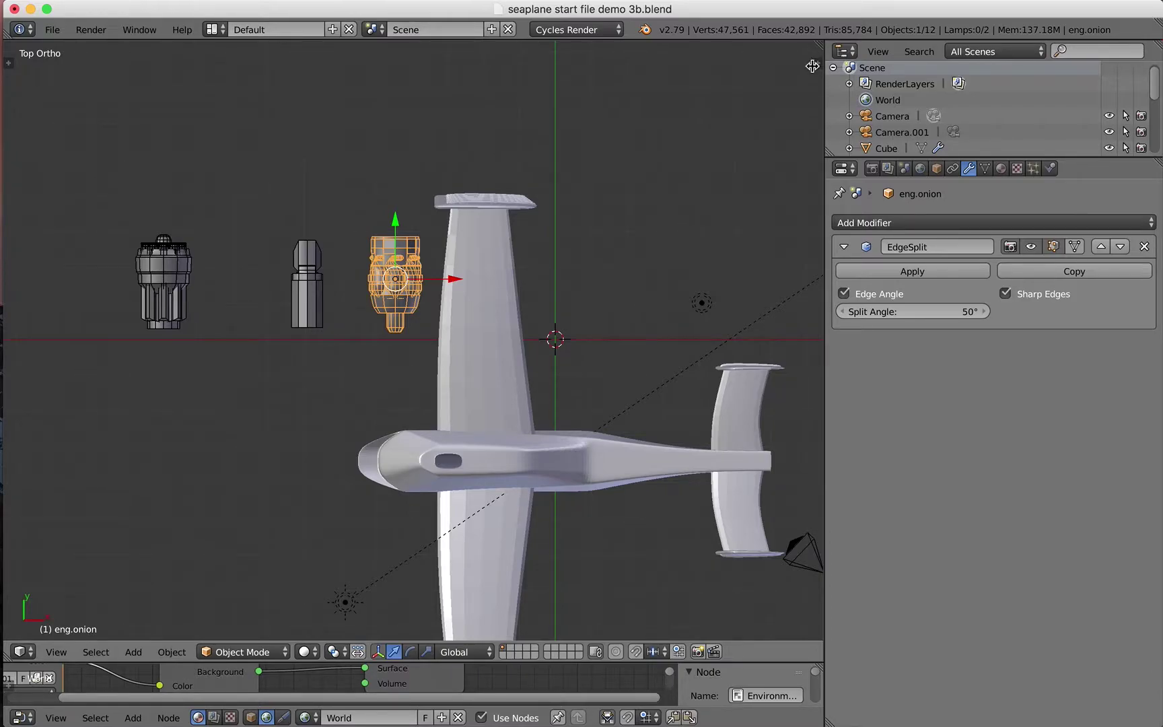
pyautogui.click(819, 64)
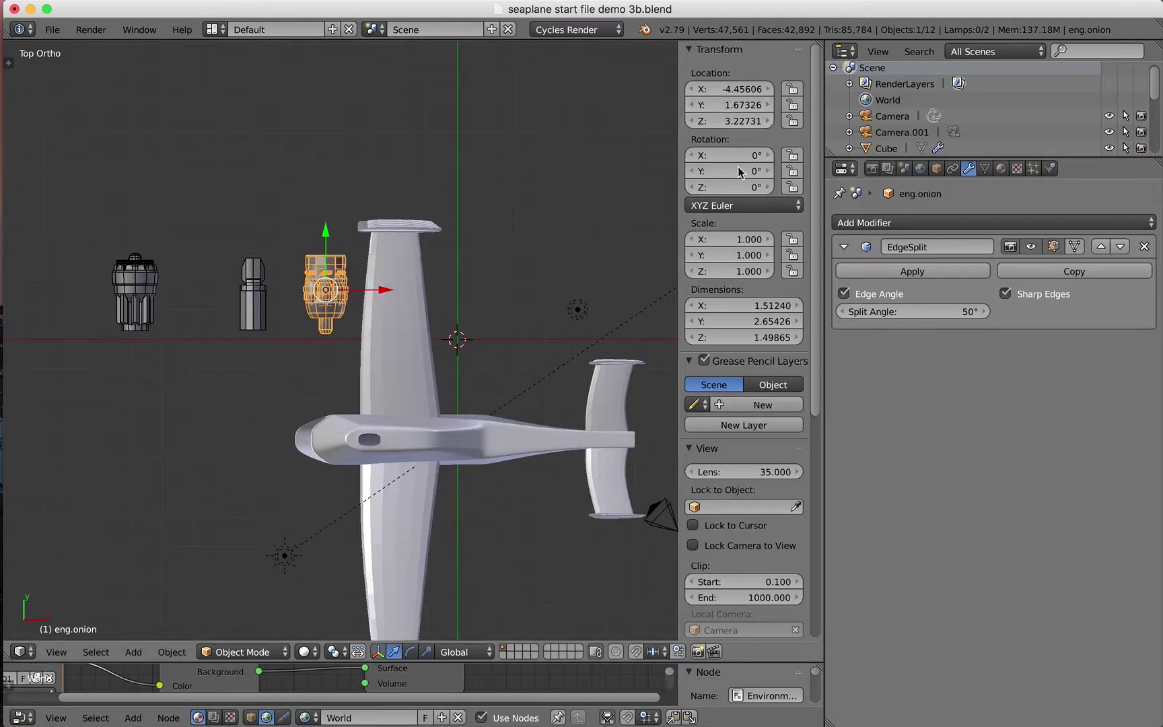
pyautogui.click(754, 183)
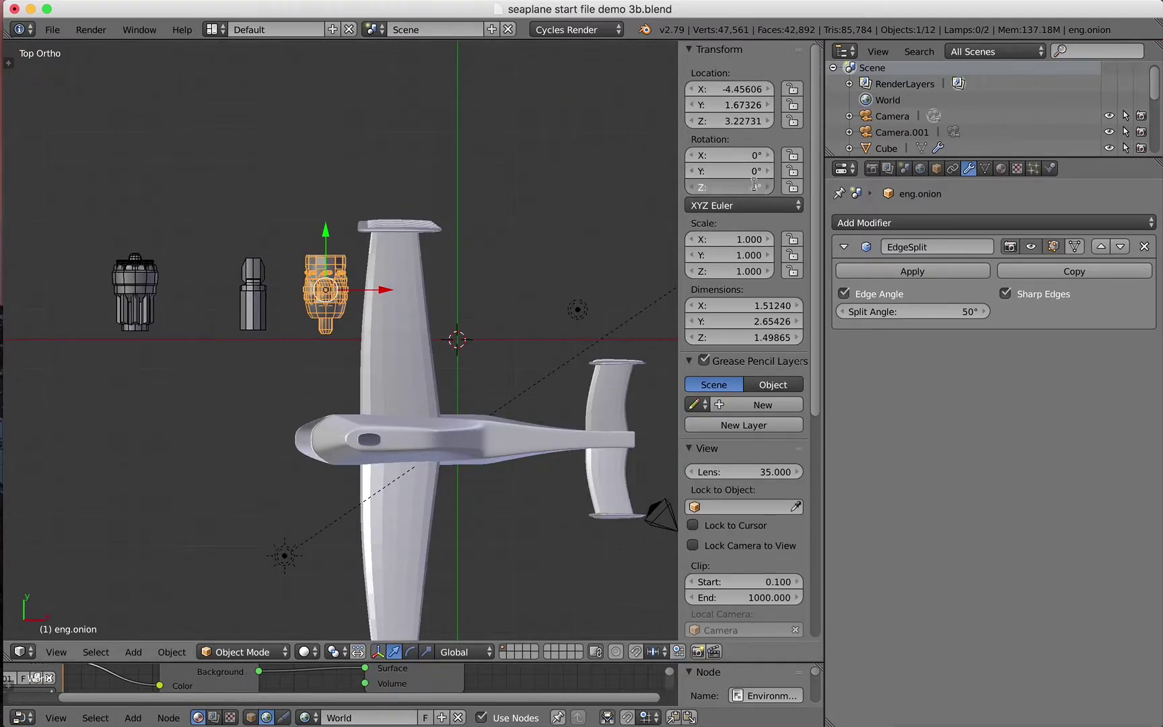
pyautogui.write('90')
pyautogui.press('Return')
# Step: Move the eng.onion engine horizontally over the wing to about X -2.21, Y 0.39
pyautogui.moveTo(378, 297); pyautogui.dragTo(444, 291)
pyautogui.moveTo(394, 233); pyautogui.dragTo(390, 271)
pyautogui.moveTo(273, 428); pyautogui.dragTo(377, 351, button='middle')
# Step: Lower the eng.onion engine straight down along Z onto the wing, to about Z 1.81
pyautogui.press('KP_1')
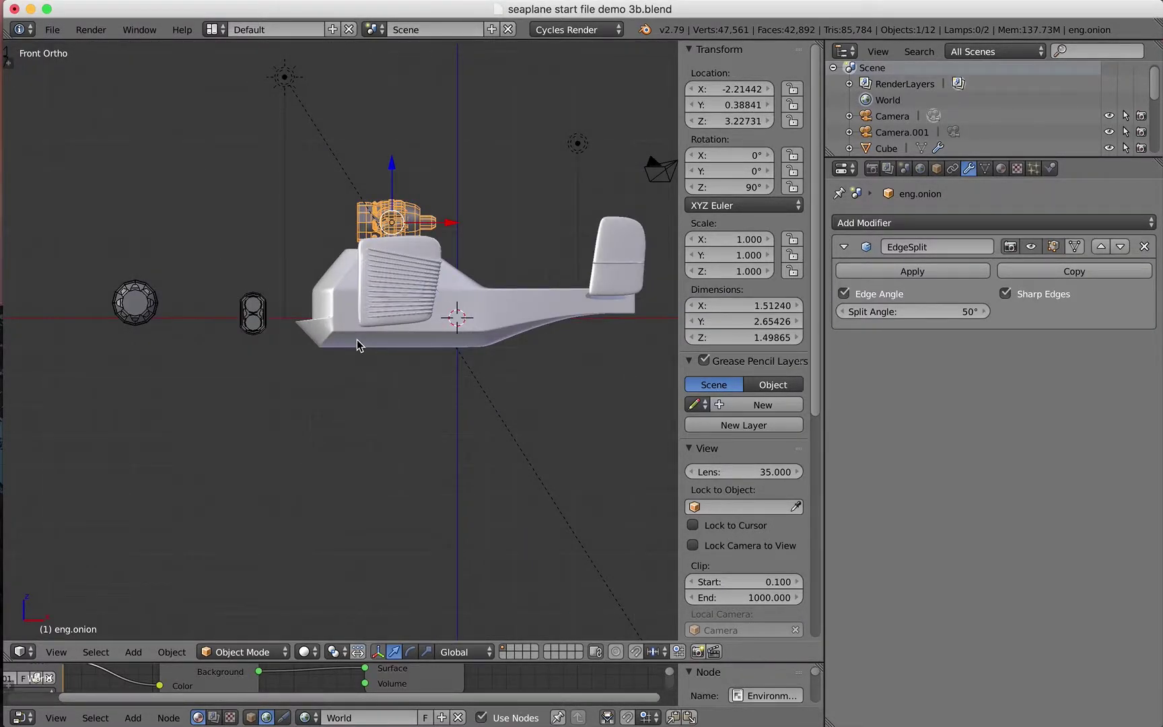
pyautogui.press('KP_3')
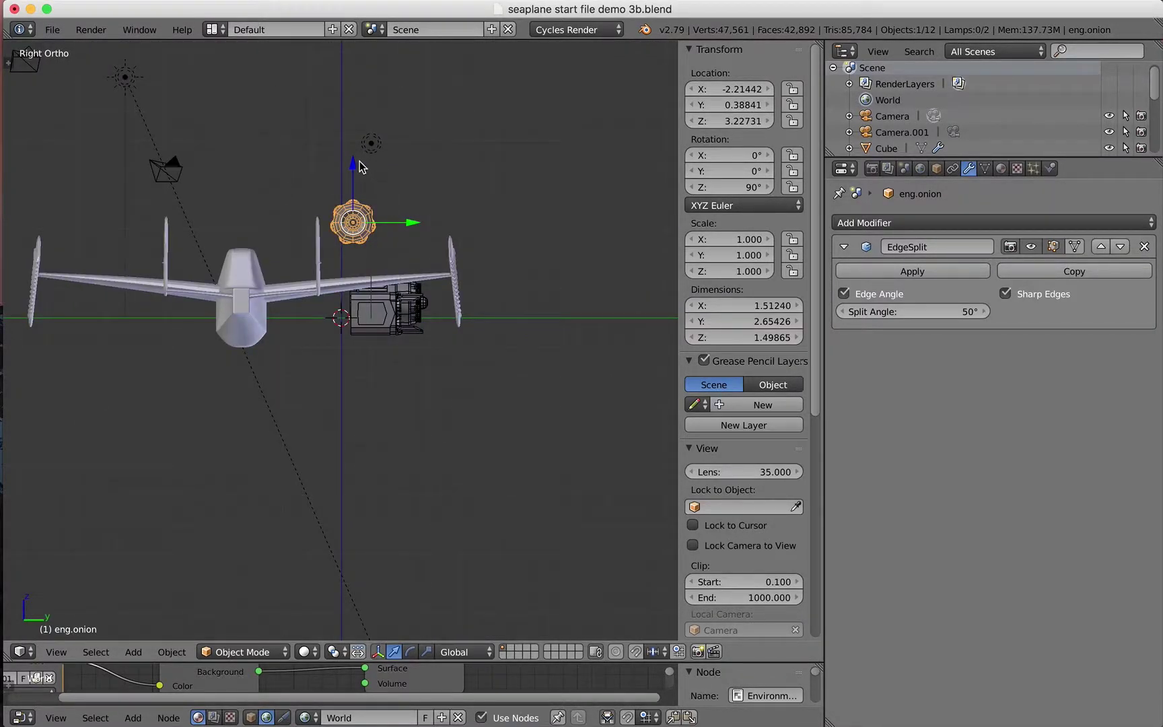
pyautogui.press('g')
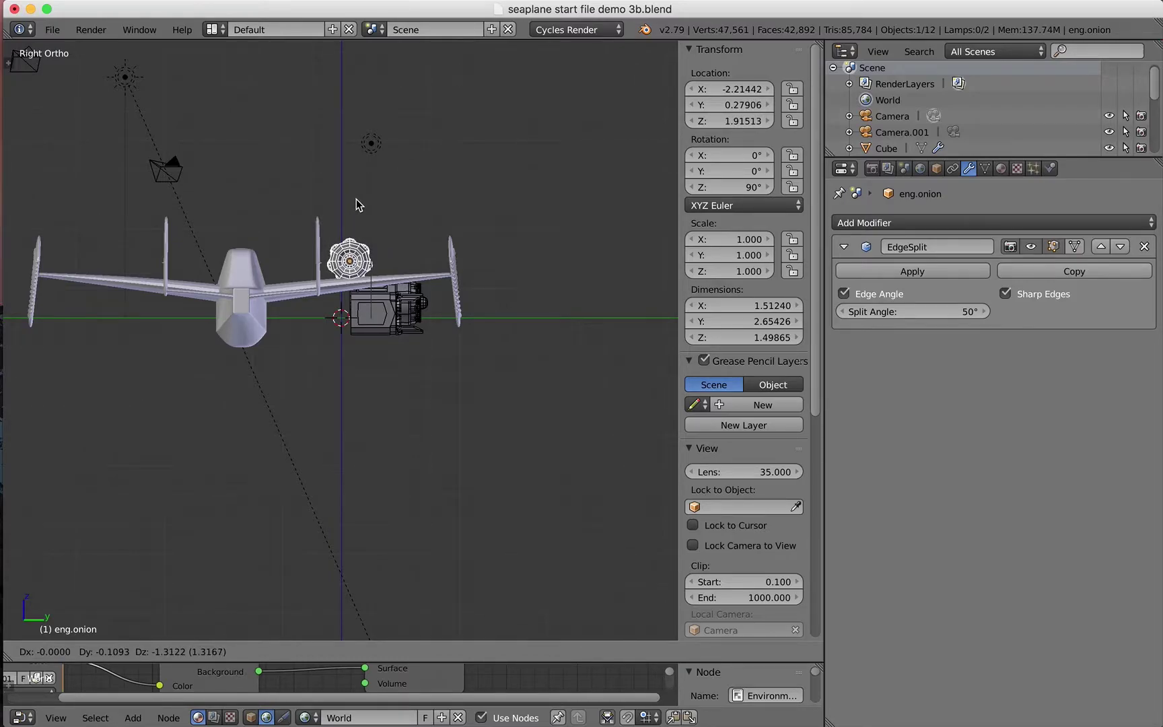
pyautogui.click(368, 182)
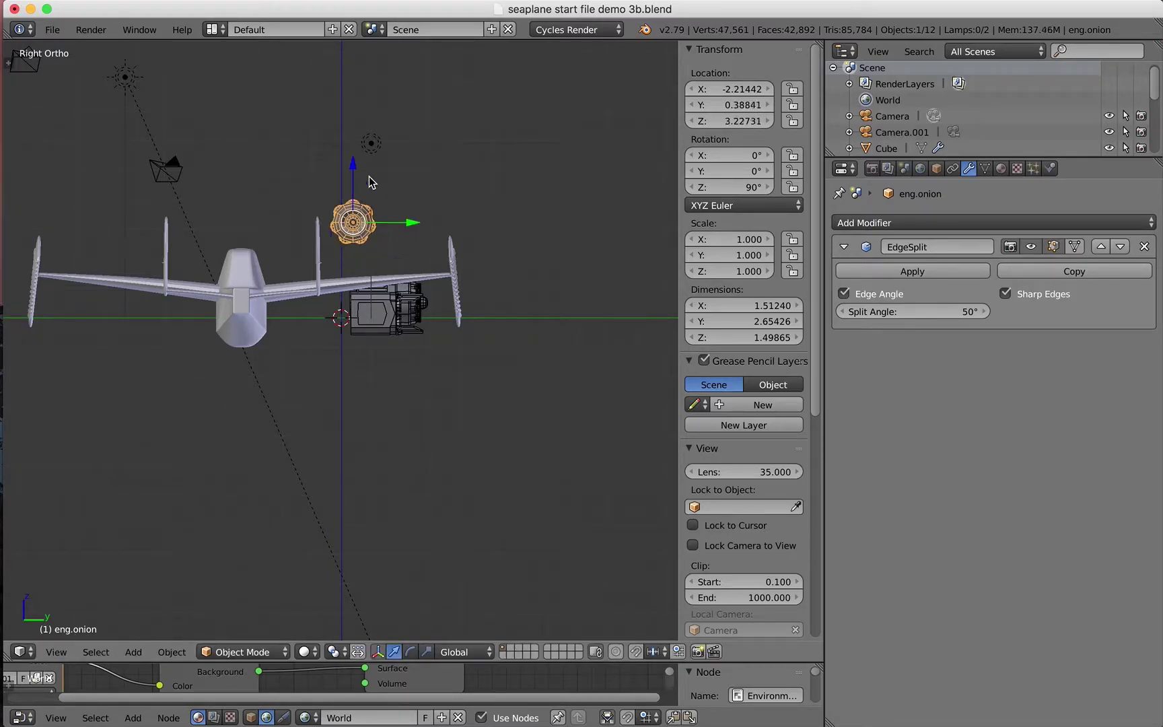
pyautogui.press('g')
pyautogui.press('z')
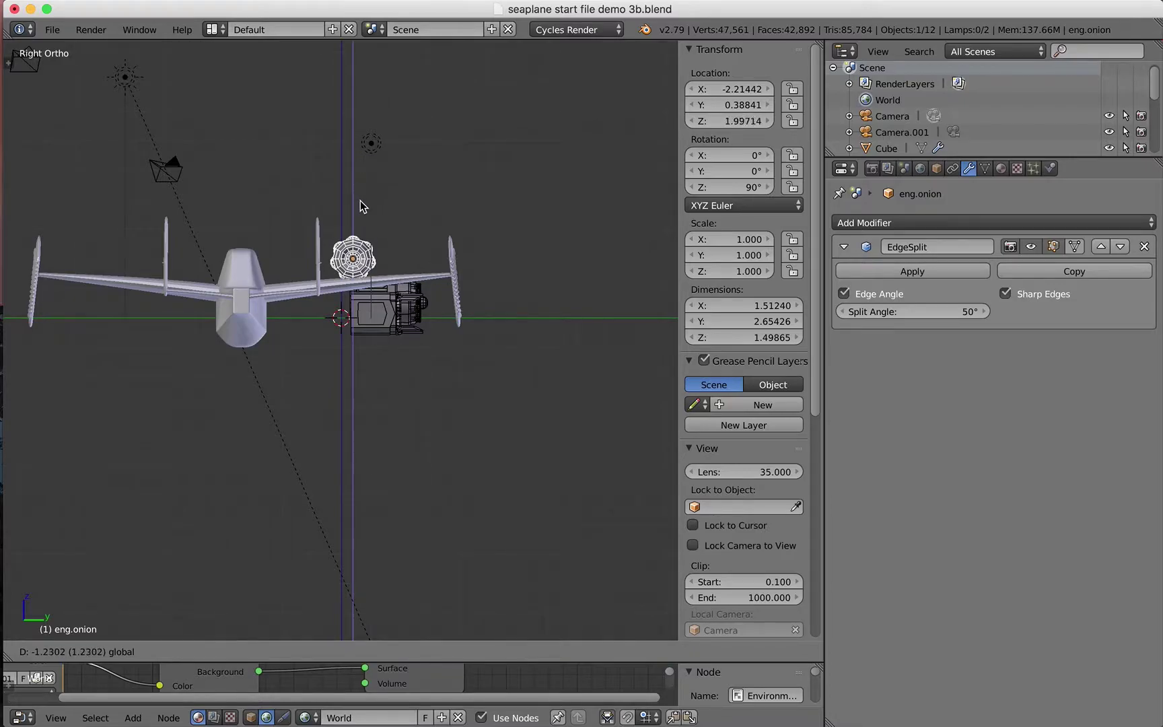
pyautogui.click(359, 209)
# Step: Examine from several angles and distances how the eng.onion engine sits on the wing
pyautogui.scroll(-1, 384, 295)
pyautogui.scroll(7, 383, 289)
pyautogui.moveTo(390, 219); pyautogui.dragTo(176, 227, button='middle')
pyautogui.scroll(3, 202, 245)
pyautogui.scroll(1, 333, 197)
pyautogui.scroll(4, 390, 153)
pyautogui.scroll(-7, 390, 152)
pyautogui.moveTo(442, 296); pyautogui.dragTo(302, 354, button='middle')
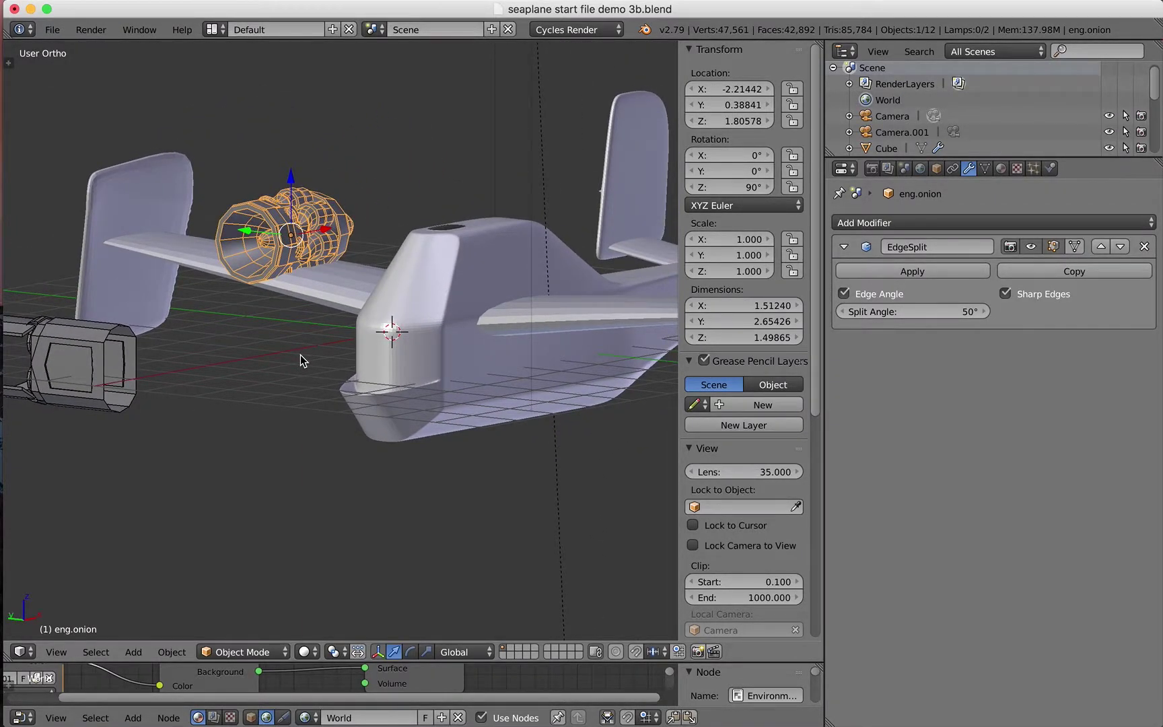